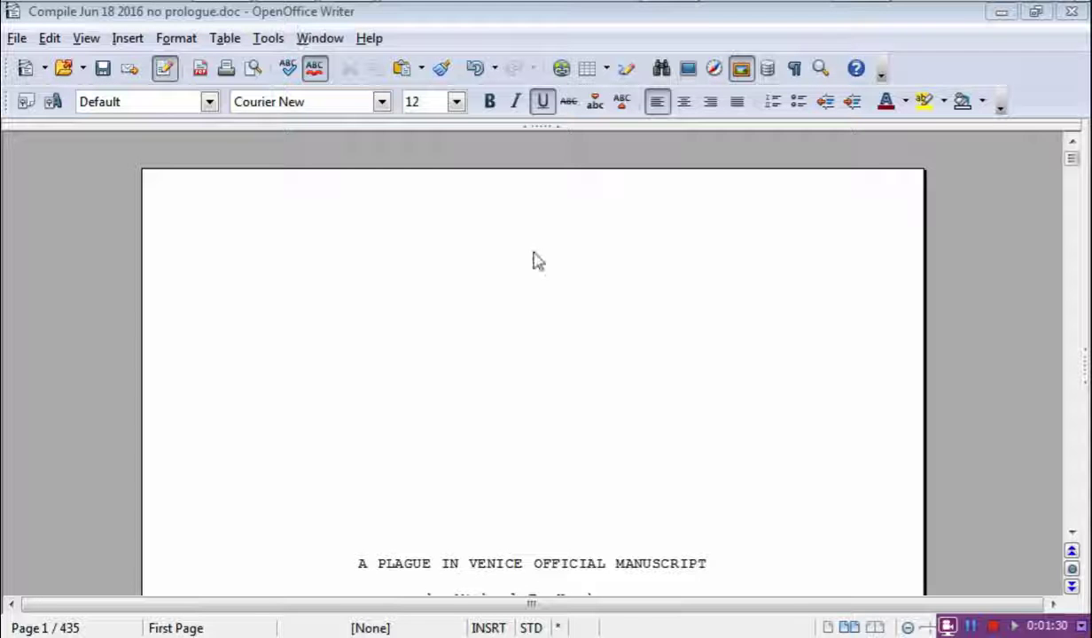
Review the manuscript's opening layout, from the title page through the PART 1 page to the first paragraphs of CHAPTER ONE, and return.
mouse_move(1071, 158)
mouse_down()
mouse_move(1077, 200)
mouse_move(1072, 179)
mouse_up()
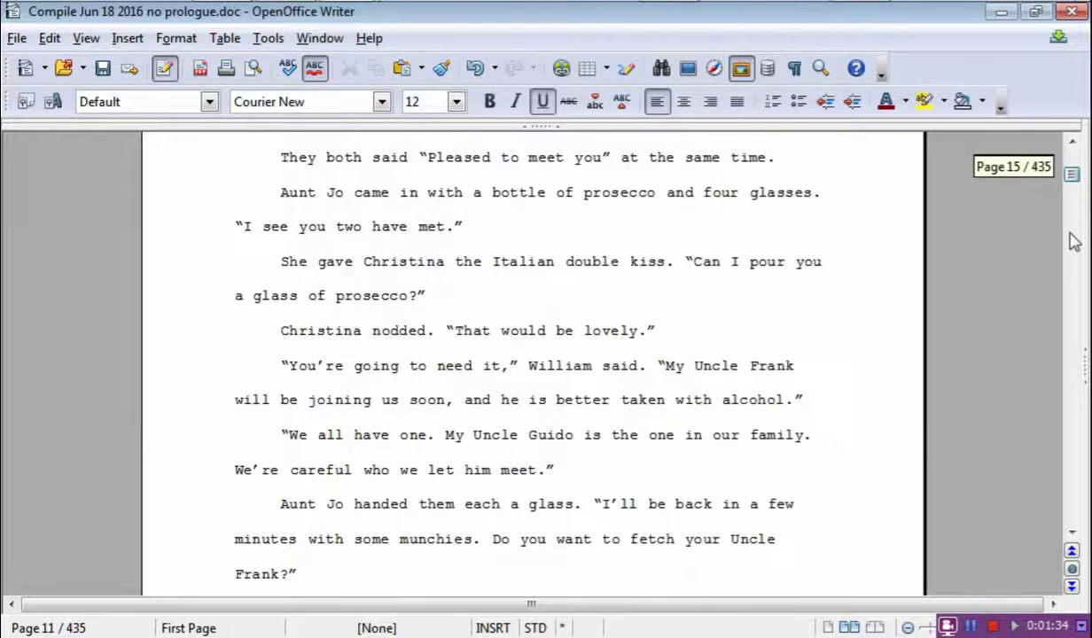
drag(1075, 242, 359, 420)
scroll(365, 441, down, 10)
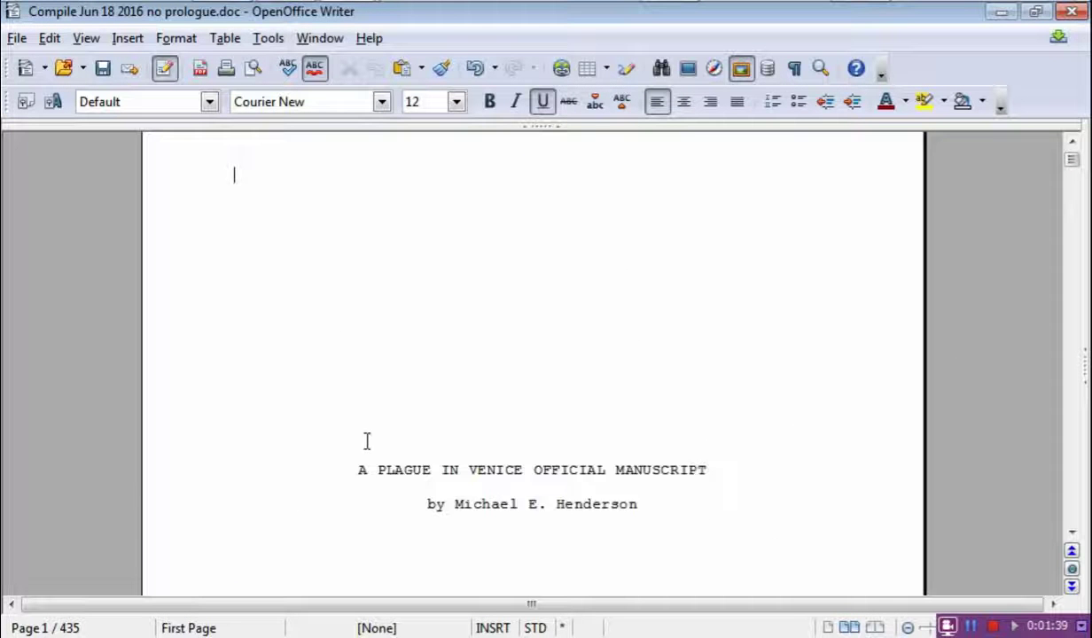
scroll(554, 517, down, 15)
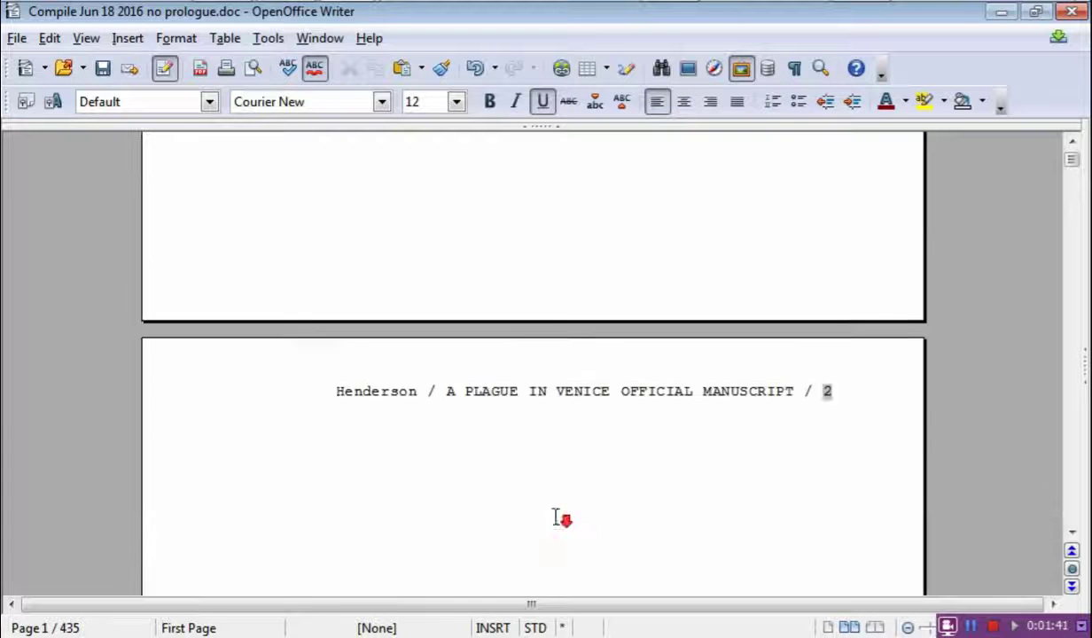
scroll(550, 518, down, 10)
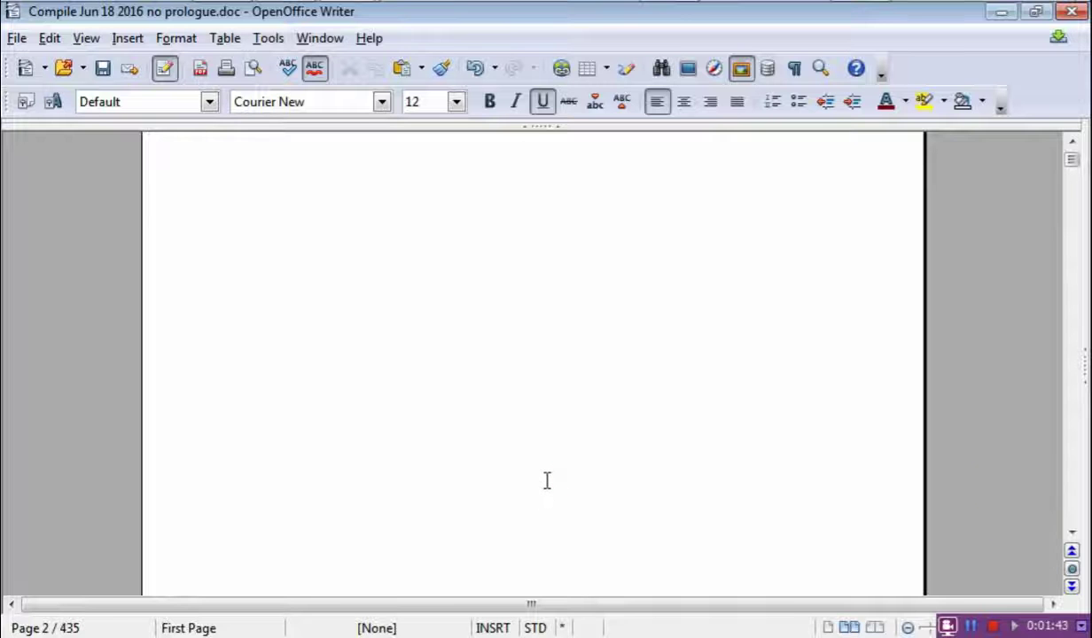
scroll(641, 541, down, 3)
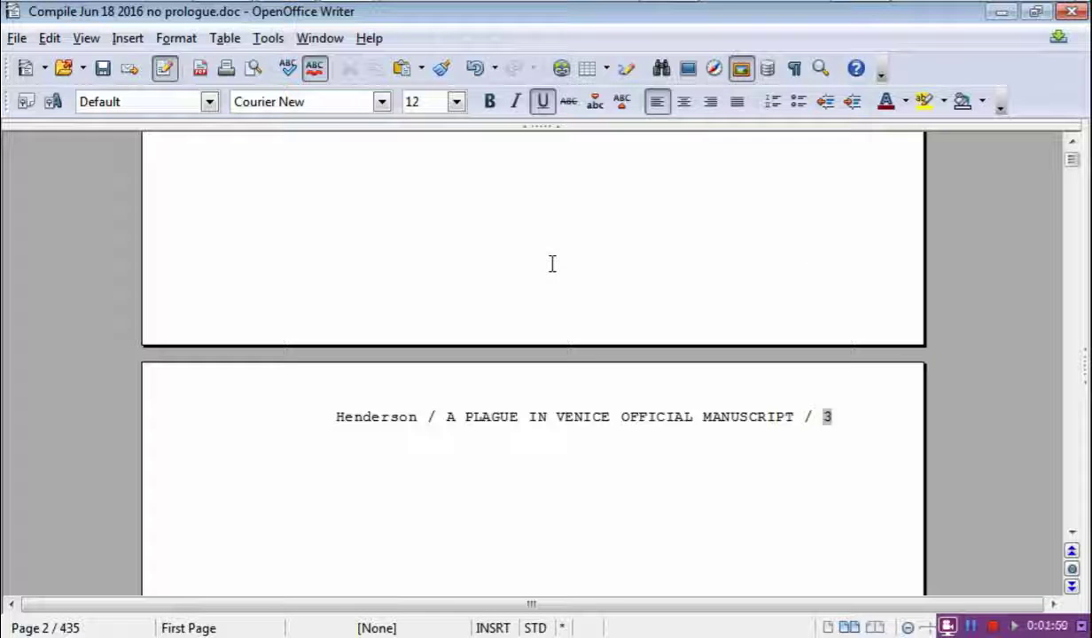
scroll(500, 285, down, 3)
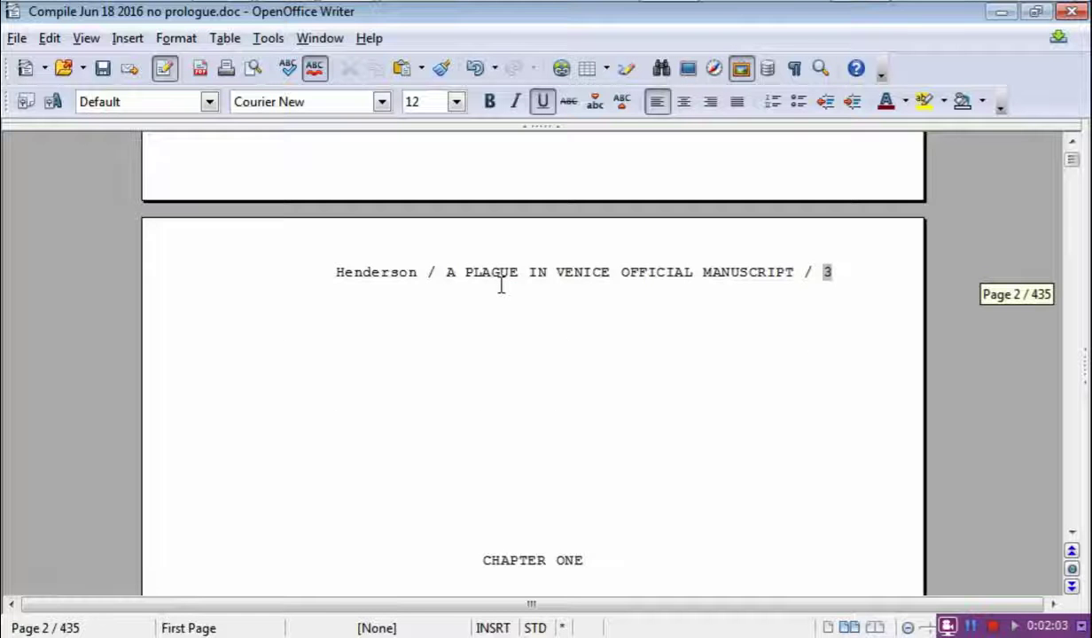
scroll(500, 285, down, 6)
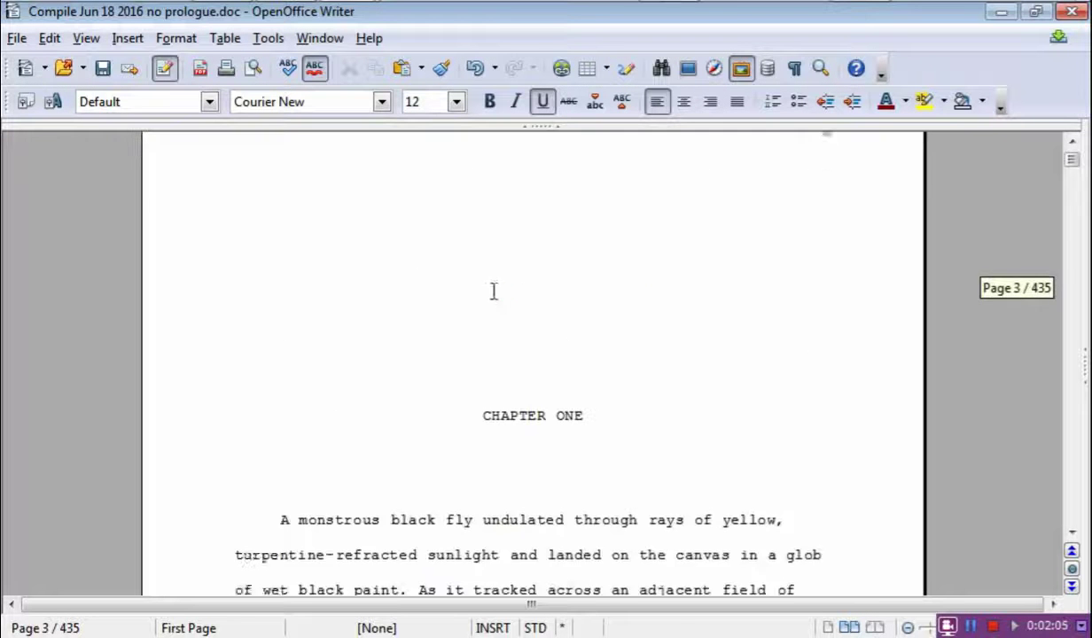
scroll(559, 348, down, 6)
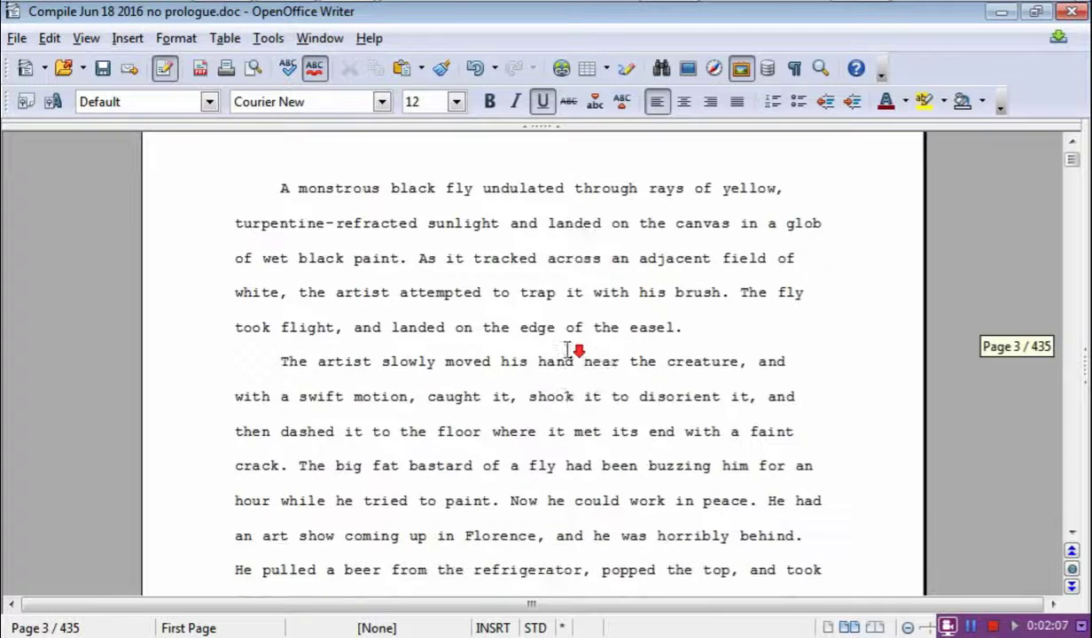
scroll(563, 341, up, 9)
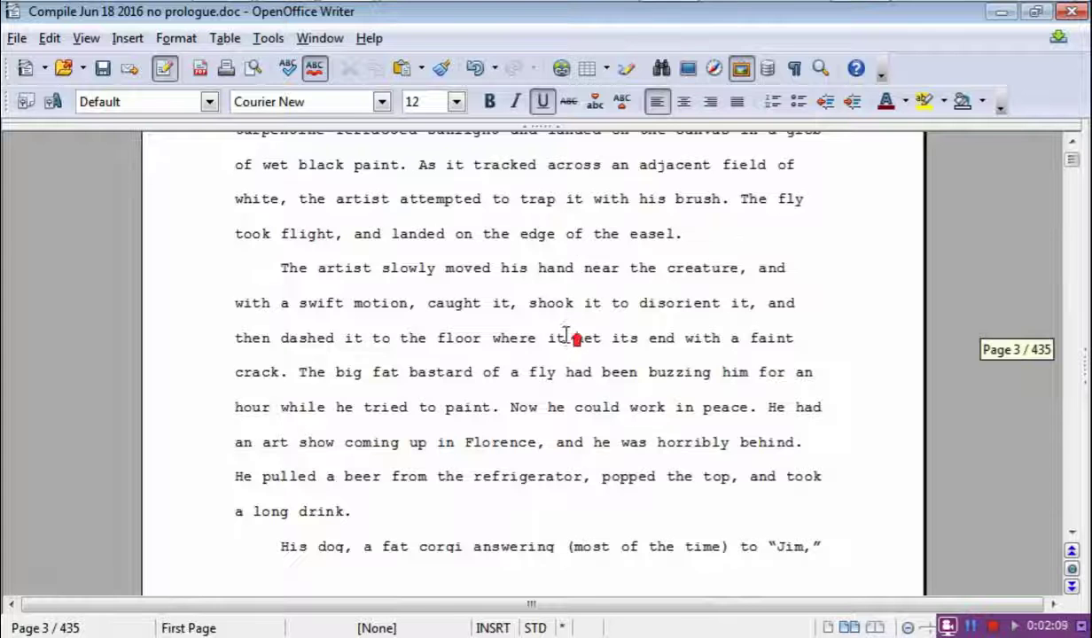
scroll(562, 340, up, 5)
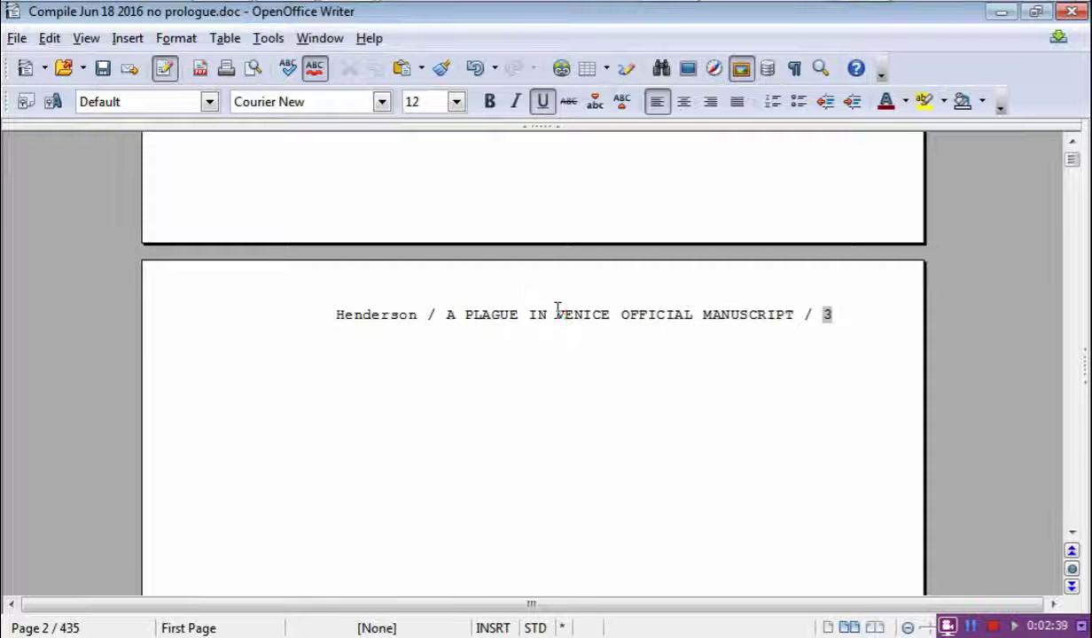
scroll(558, 310, up, 3)
scroll(558, 310, up, 14)
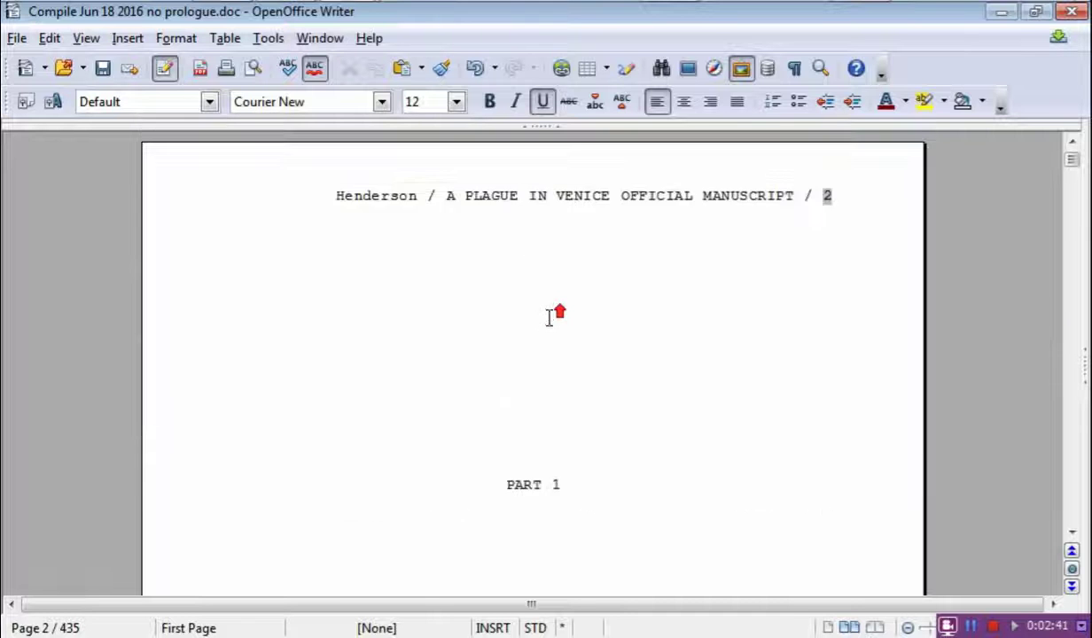
scroll(559, 314, up, 6)
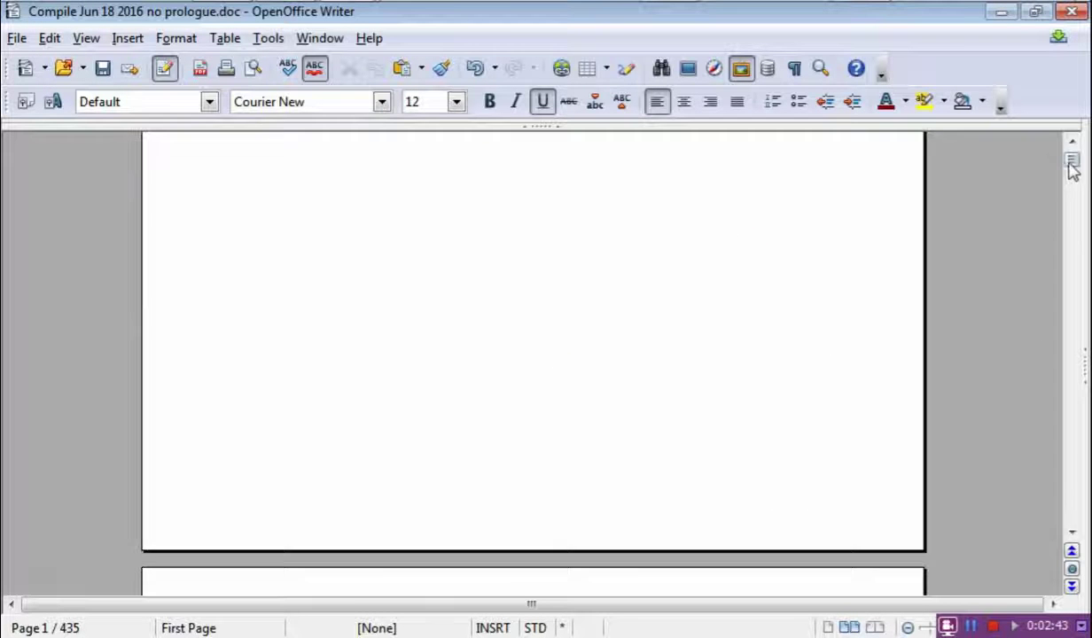
scroll(1075, 161, up, 1)
Check the page breaks and running headers from the title page to the CHAPTER ONE heading, and go back to the document's beginning.
scroll(532, 399, down, 7)
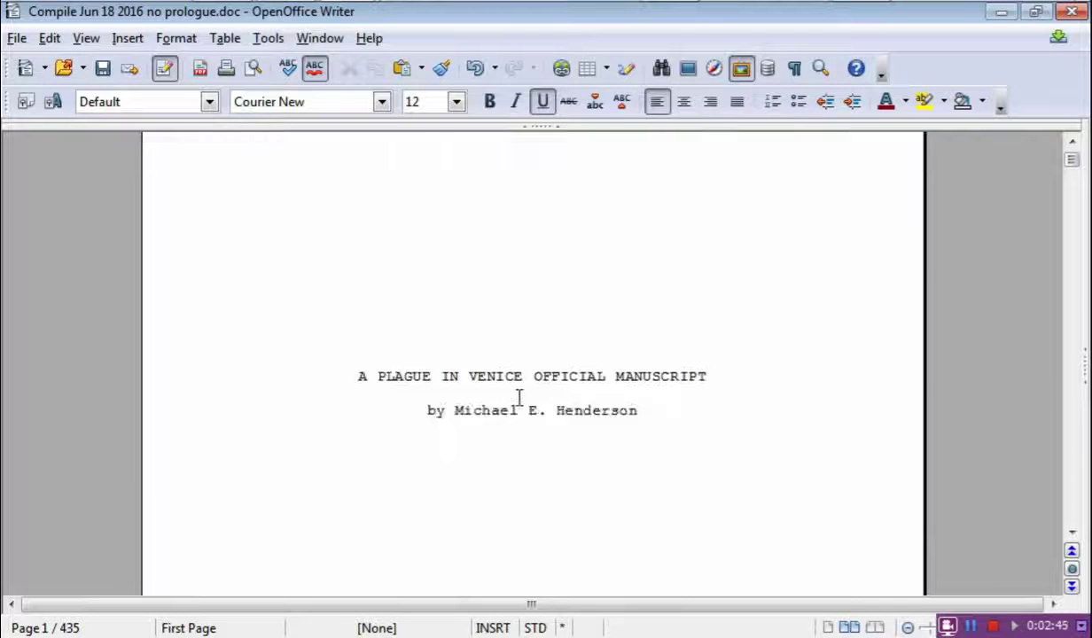
click(486, 399)
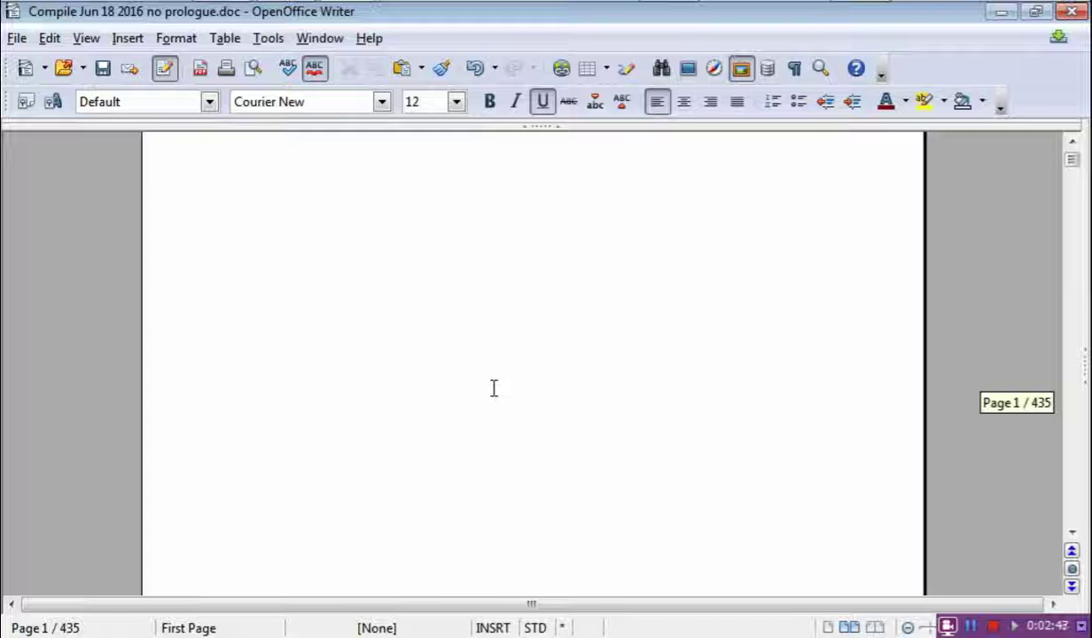
middle_click(496, 384)
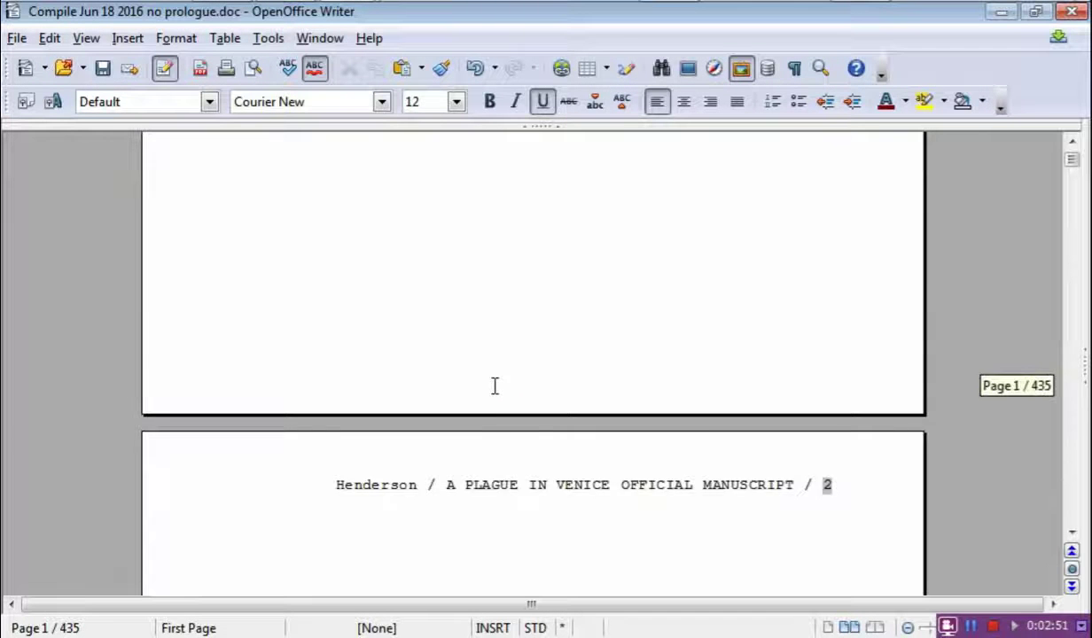
click(494, 386)
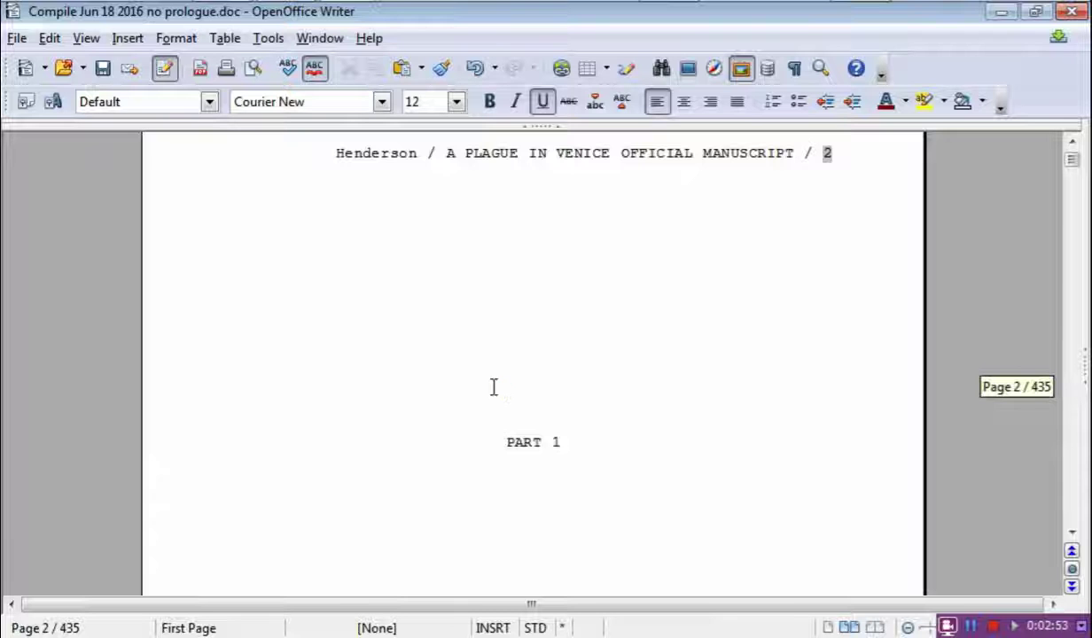
middle_click(494, 387)
click(494, 386)
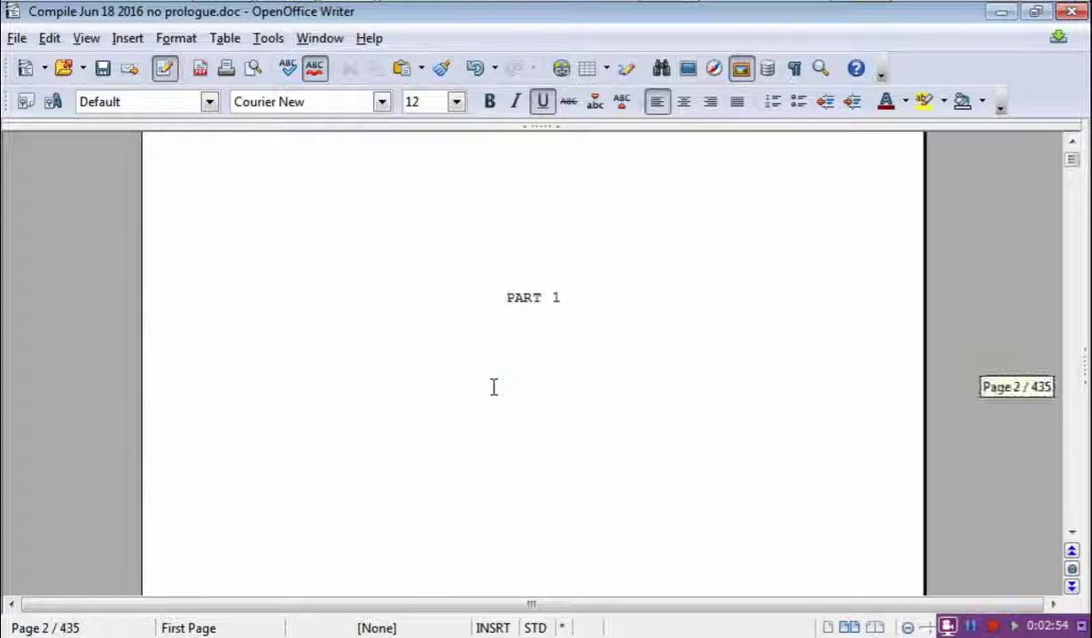
middle_click(494, 386)
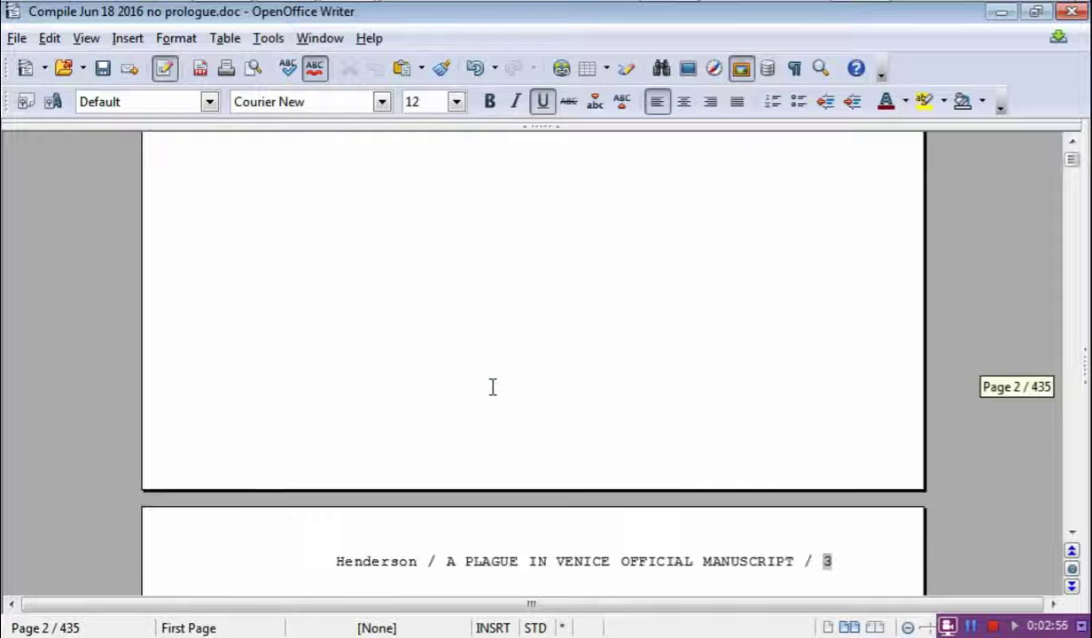
click(490, 385)
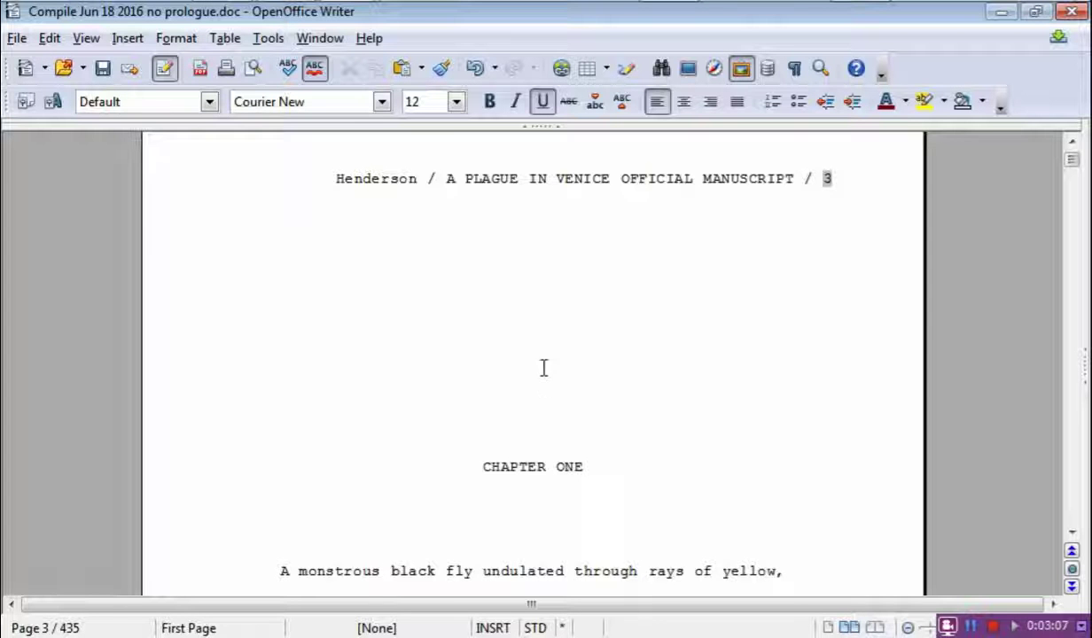
scroll(543, 380, up, 2)
scroll(544, 381, up, 15)
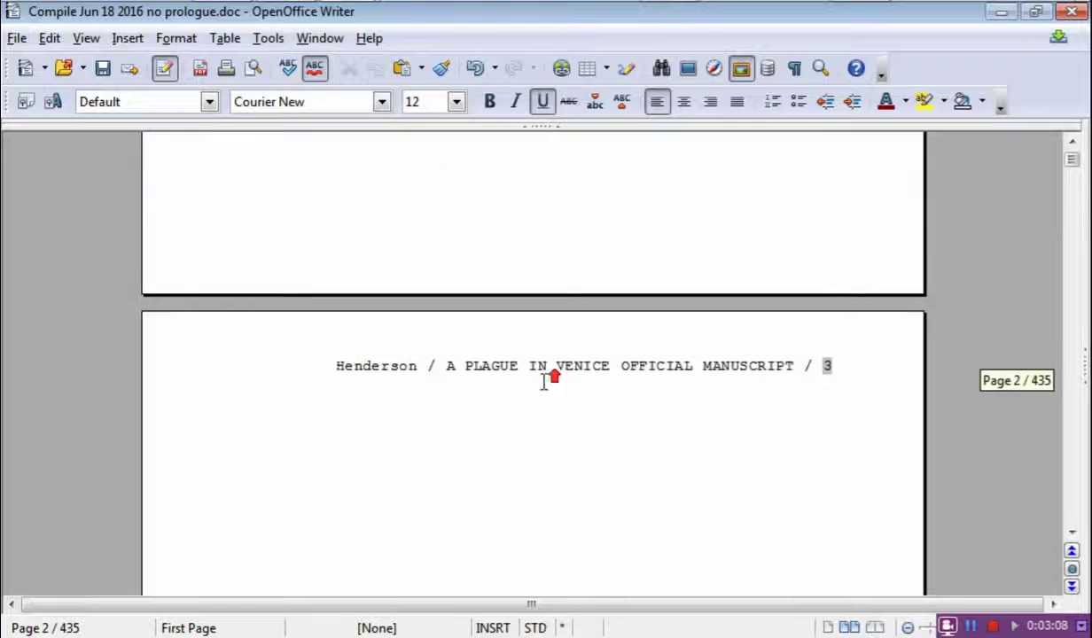
scroll(538, 383, up, 10)
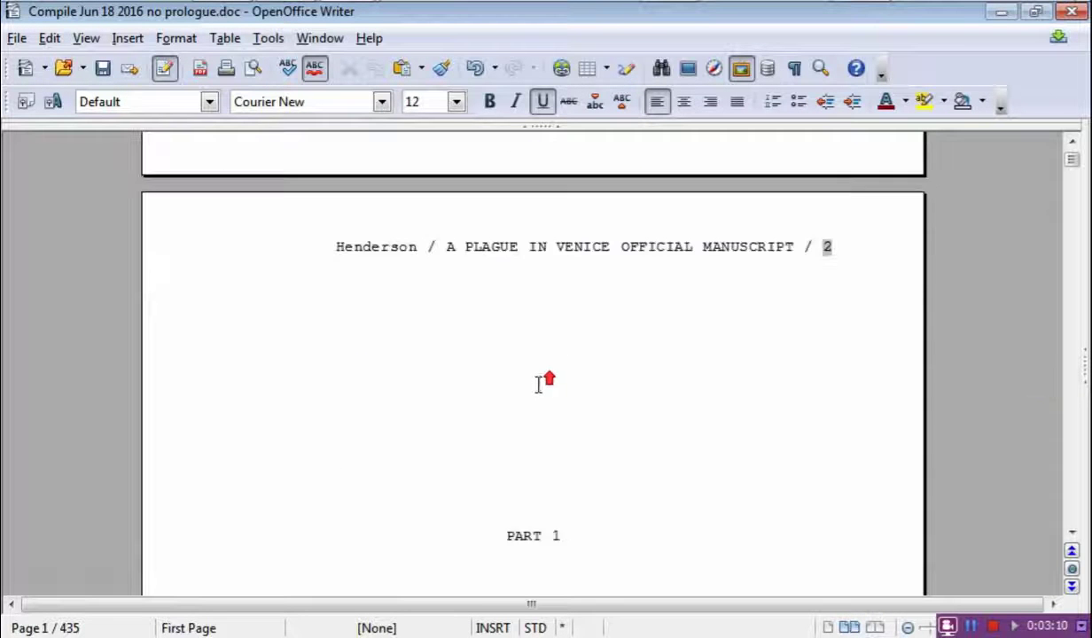
scroll(536, 390, up, 5)
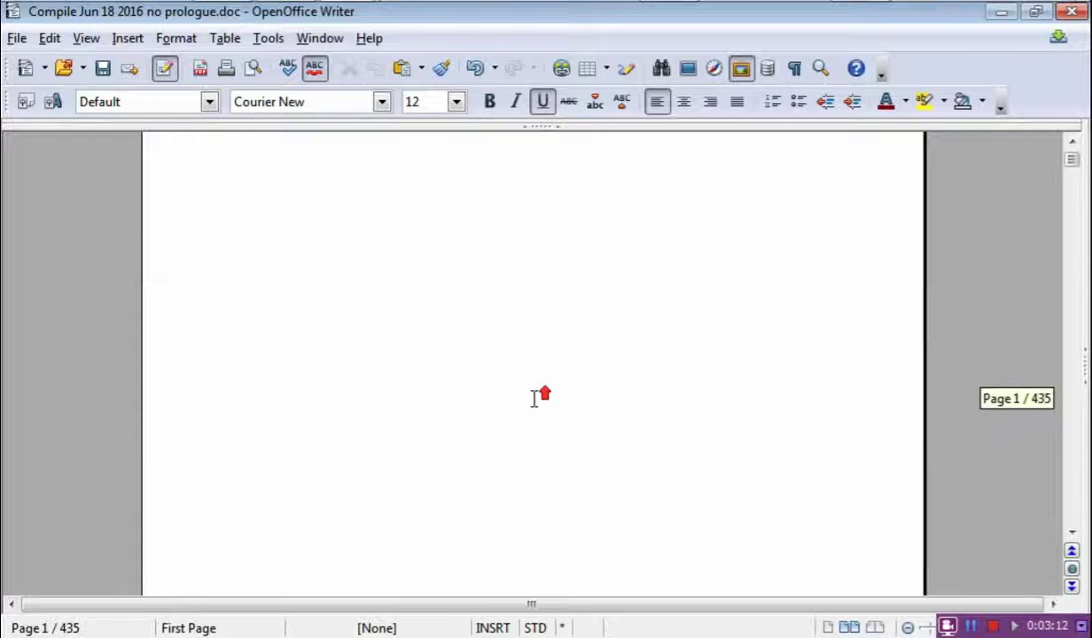
drag(1072, 162, 1072, 158)
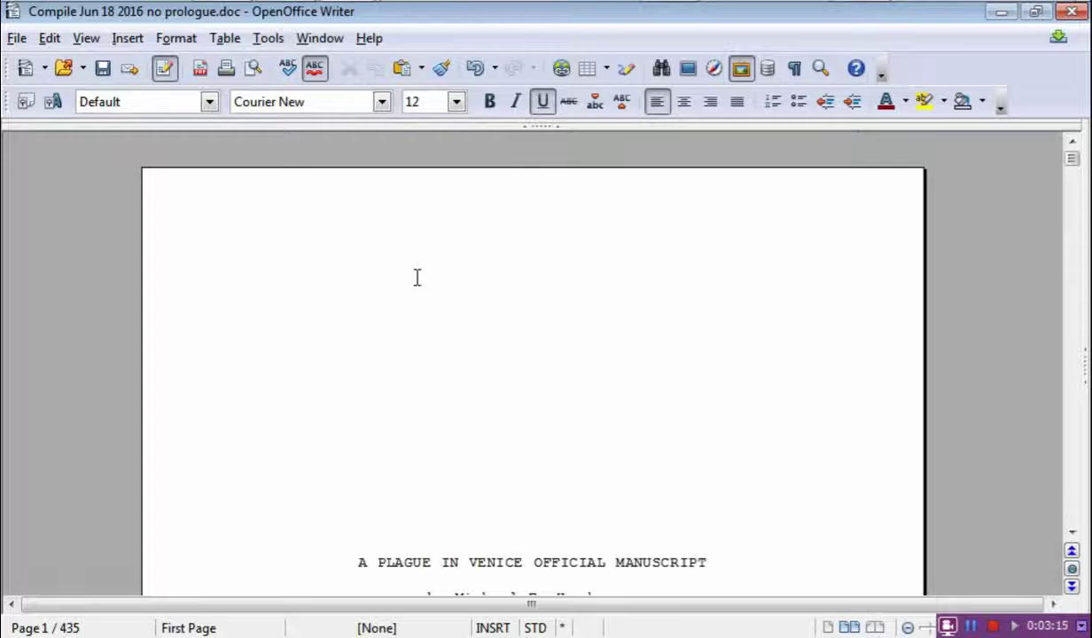
Examine the first four manuscript pages, including the title block and the body text on page 4, and return to the title page.
scroll(368, 572, down, 3)
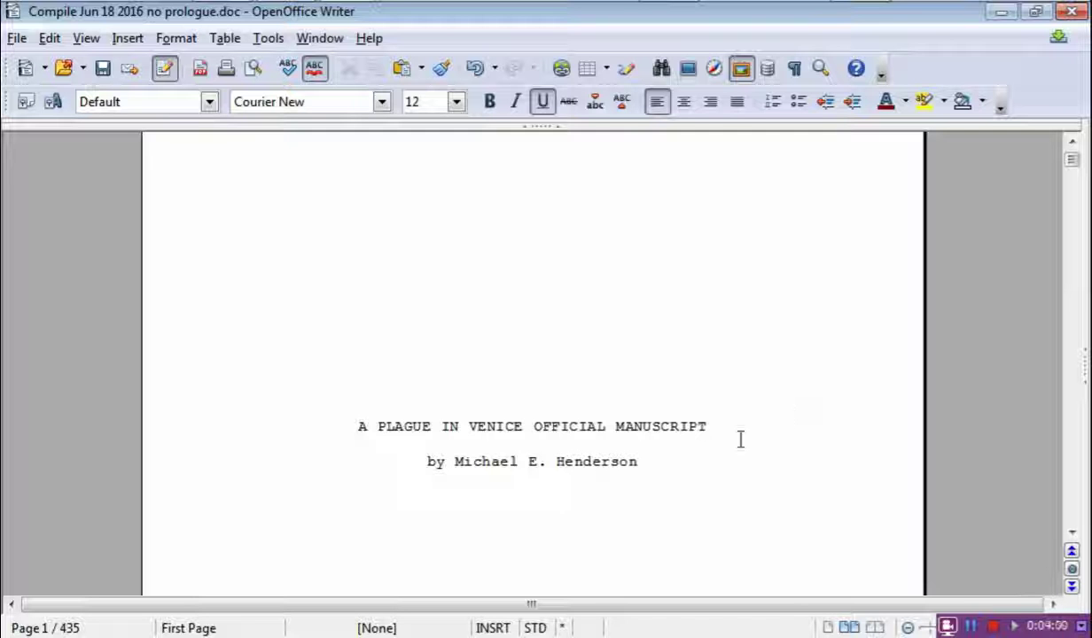
scroll(630, 429, up, 3)
scroll(402, 382, down, 5)
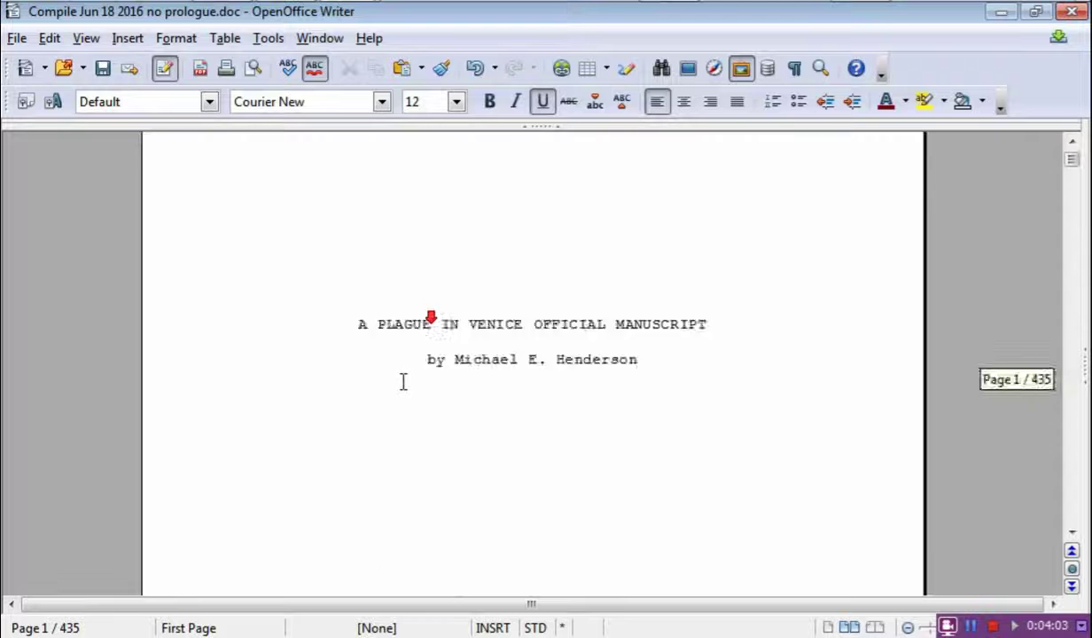
scroll(403, 381, down, 15)
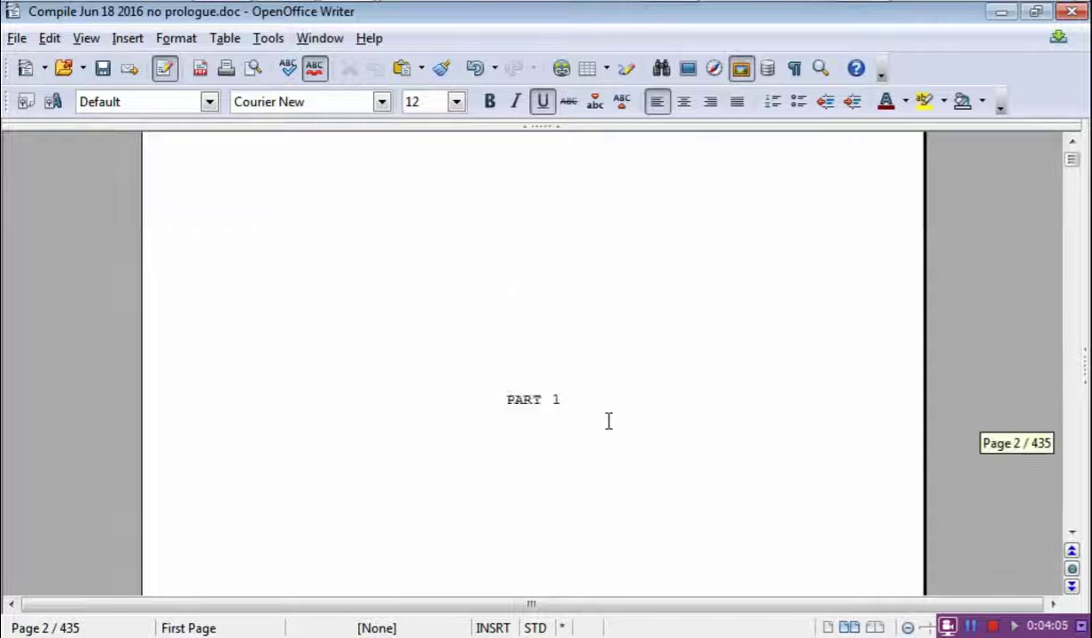
scroll(608, 421, down, 10)
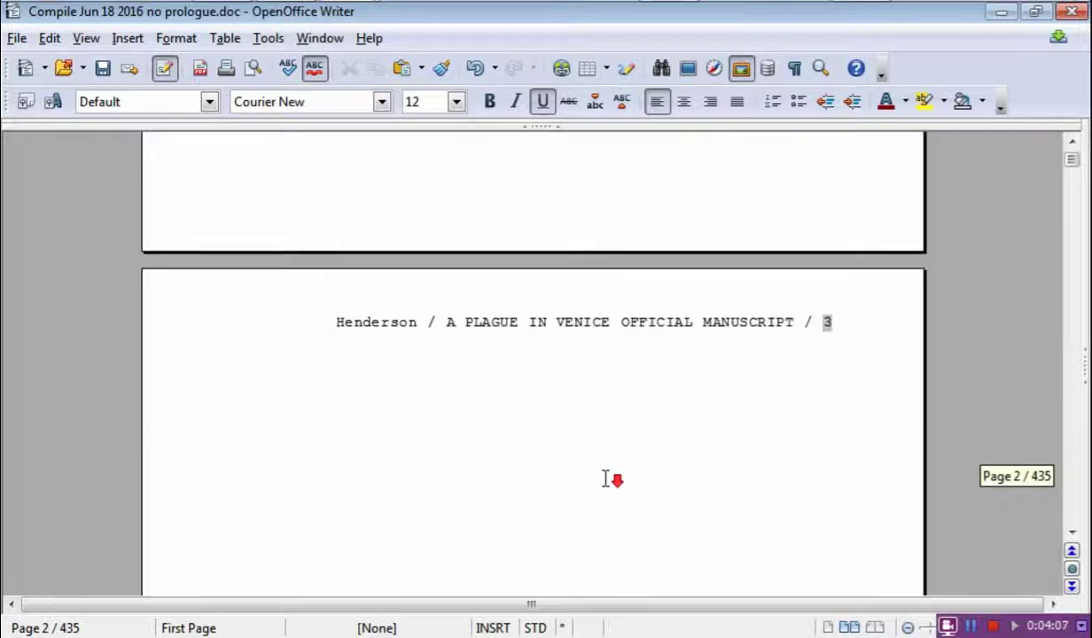
scroll(606, 479, down, 10)
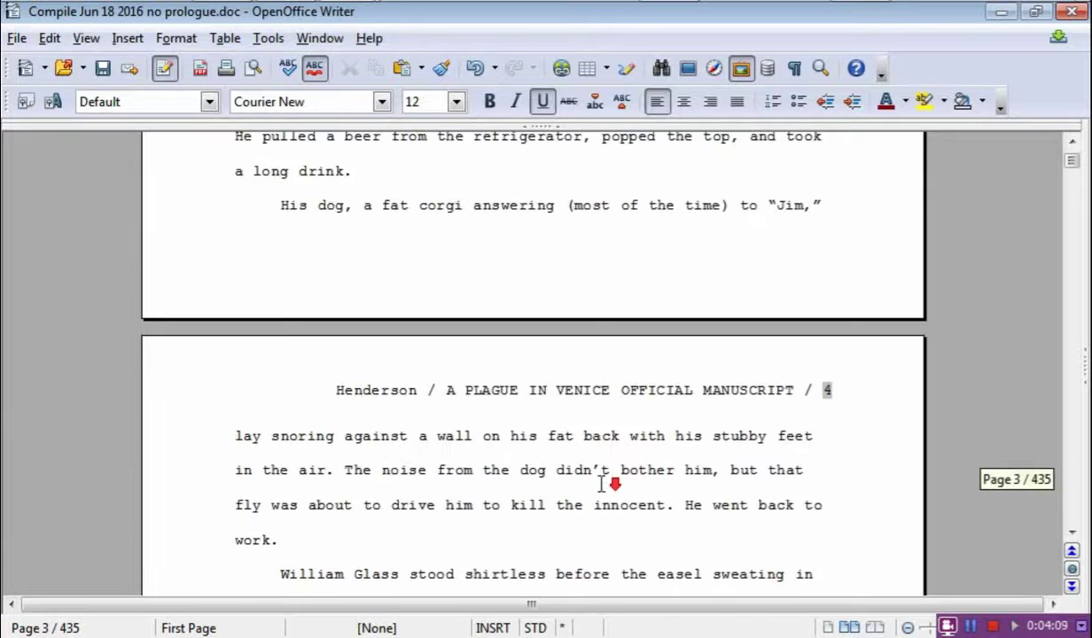
scroll(601, 484, down, 10)
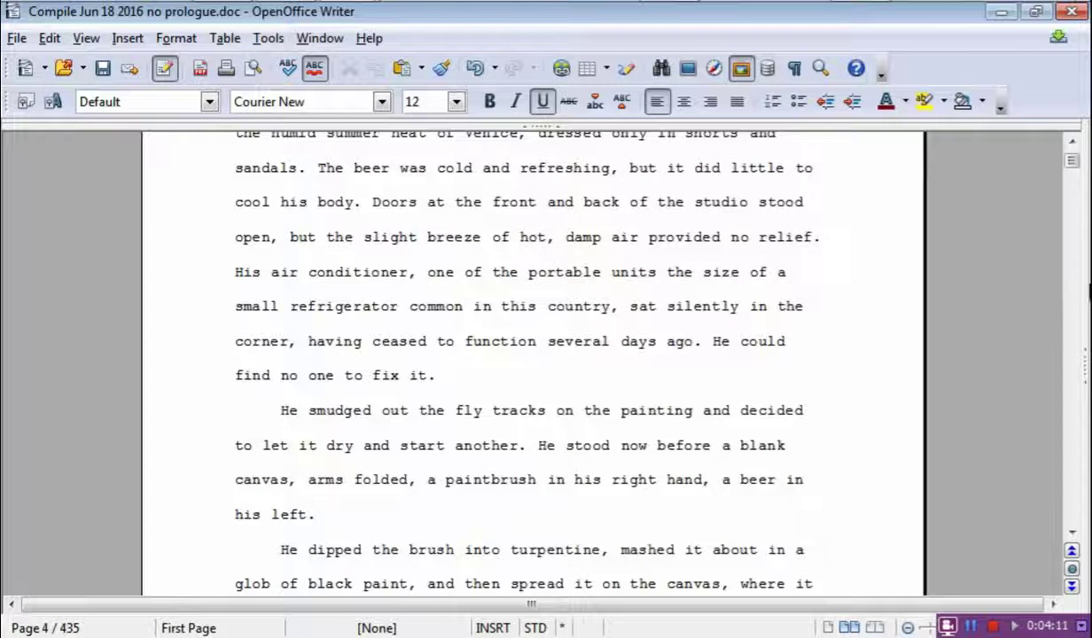
mouse_move(1072, 160)
mouse_down()
mouse_move(1074, 177)
mouse_move(1064, 142)
mouse_up()
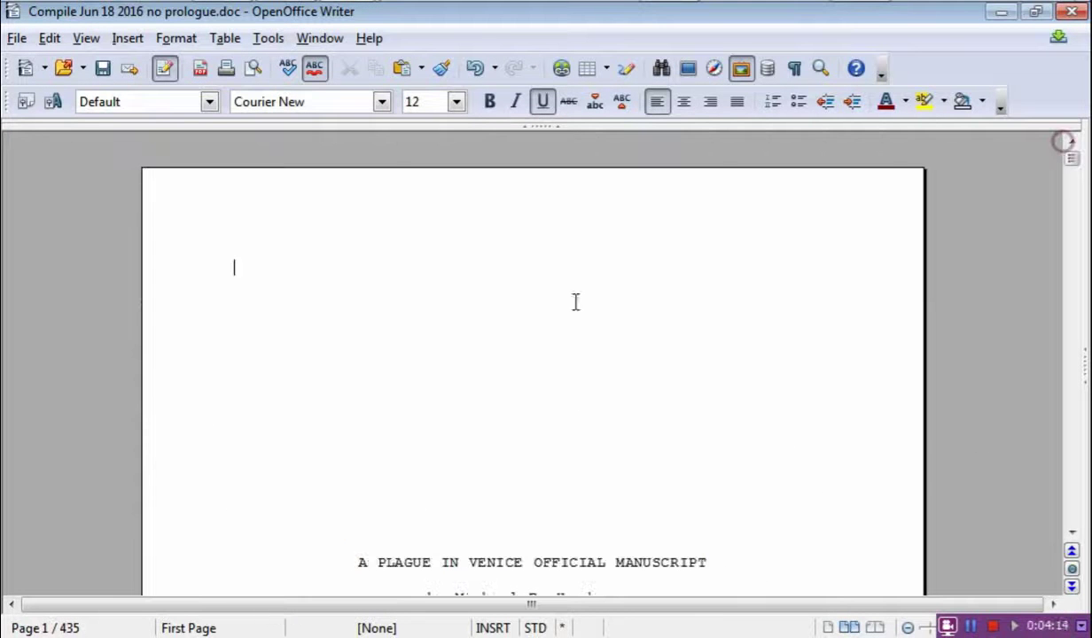
Inspect the page 2 header and the PART 1 heading, and return to the top of the title page.
scroll(372, 474, down, 12)
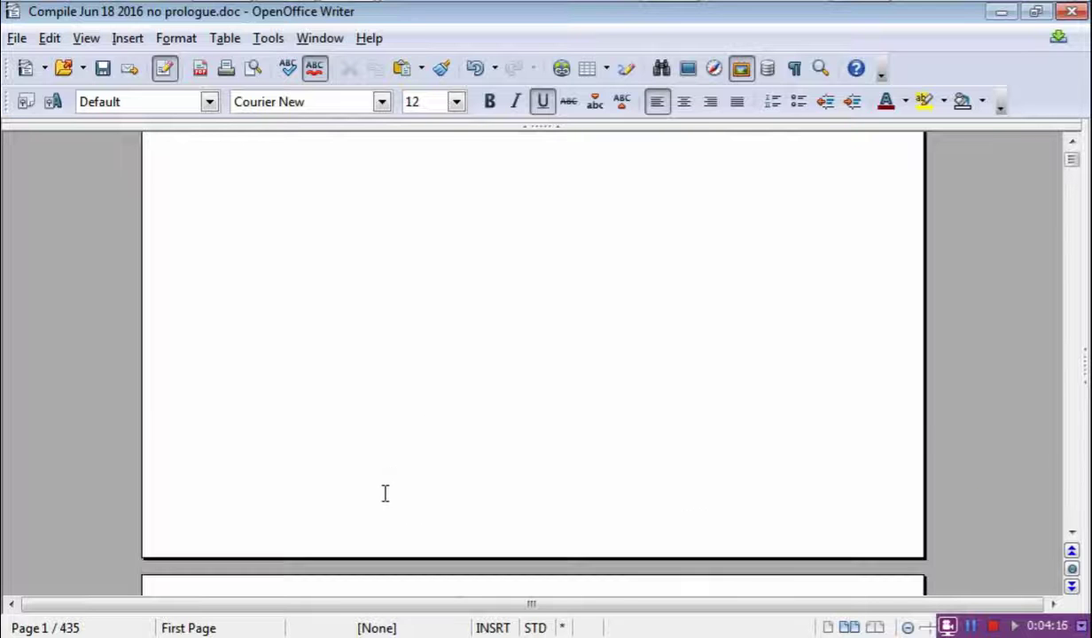
scroll(386, 494, down, 8)
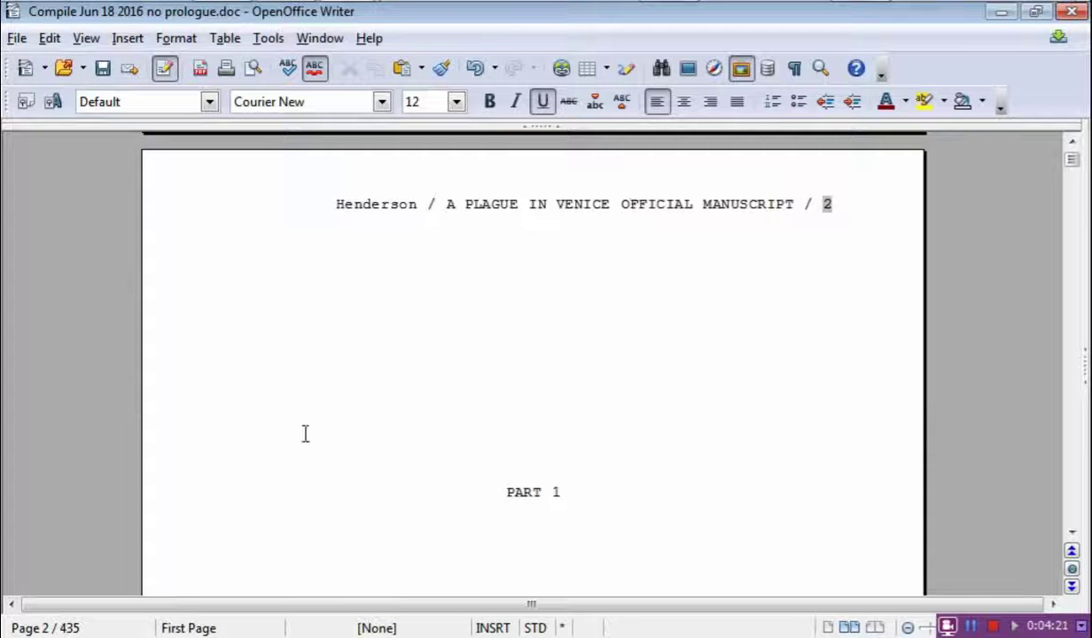
scroll(266, 497, down, 5)
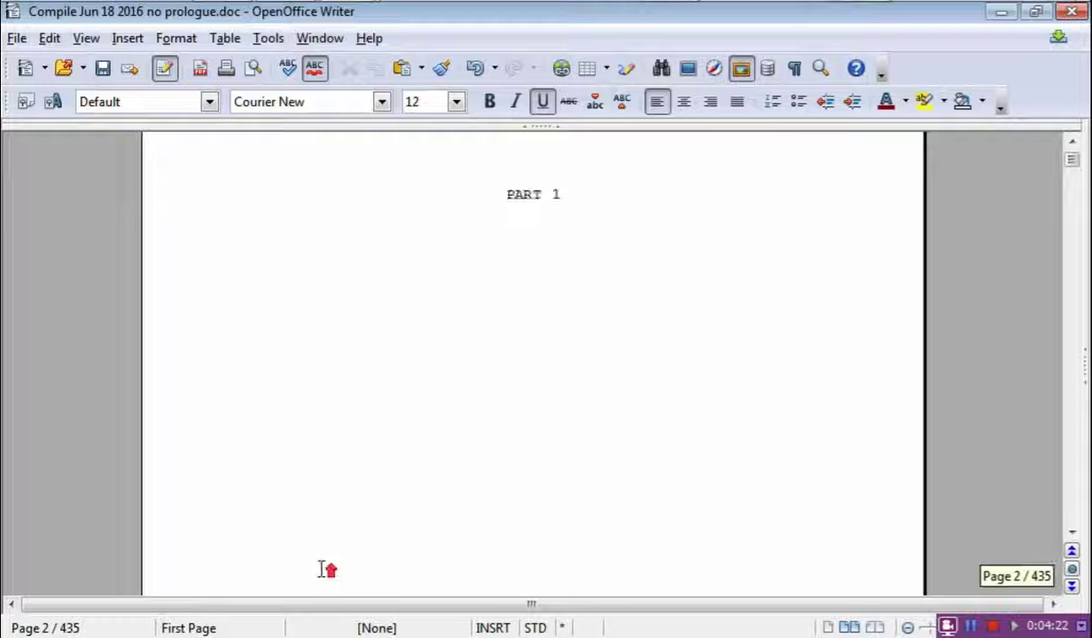
scroll(325, 565, up, 8)
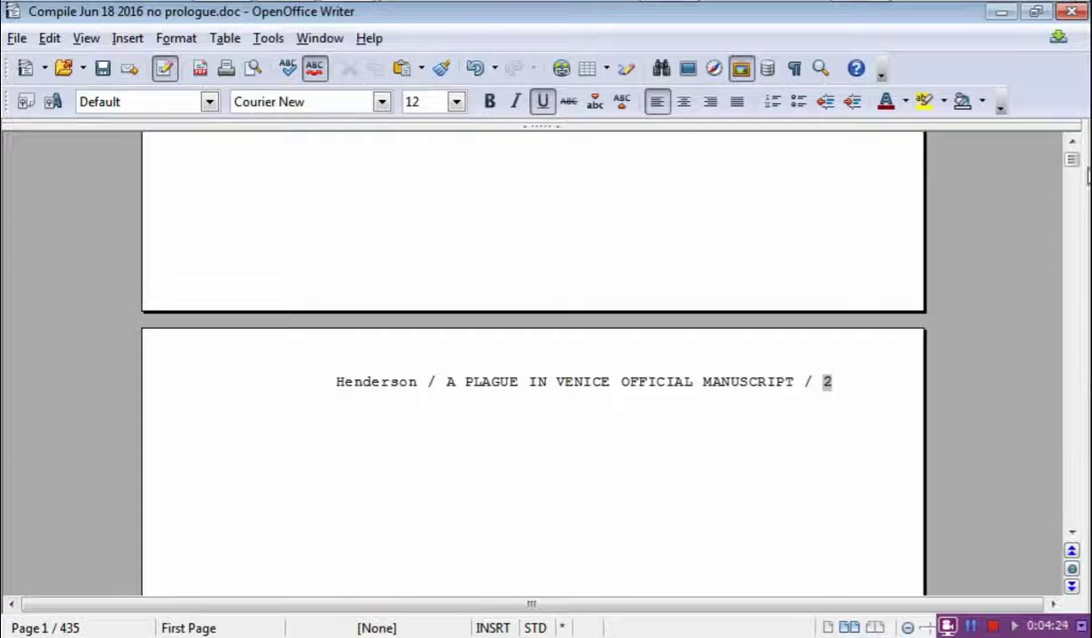
drag(1076, 165, 1075, 156)
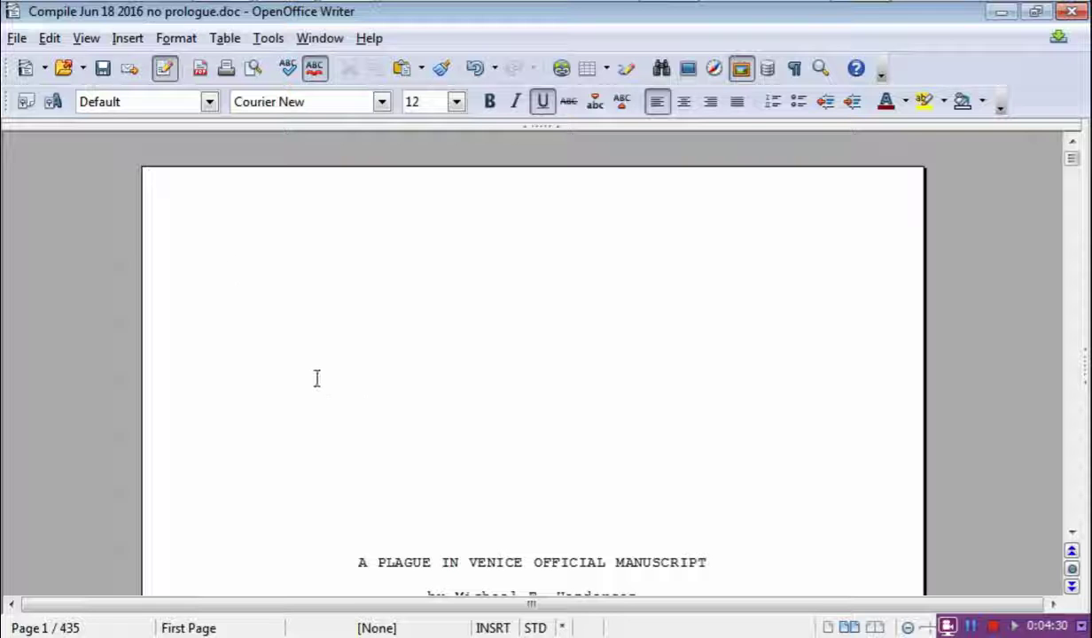
Select the manuscript's entire text, check the selection as far as page 236, and return to the title page.
click(263, 269)
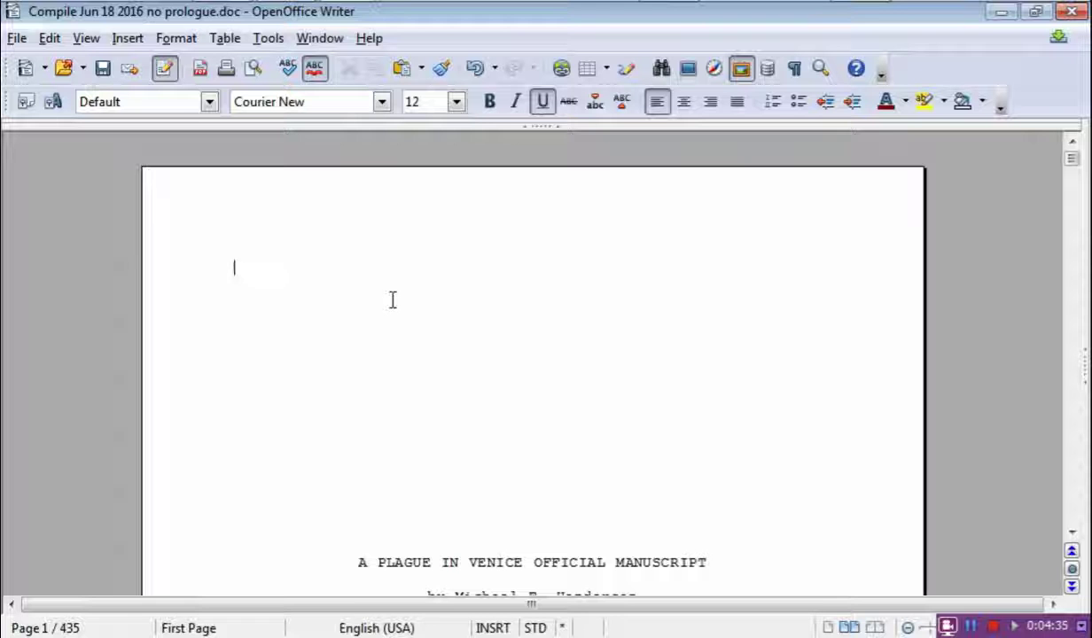
key(ctrl+a)
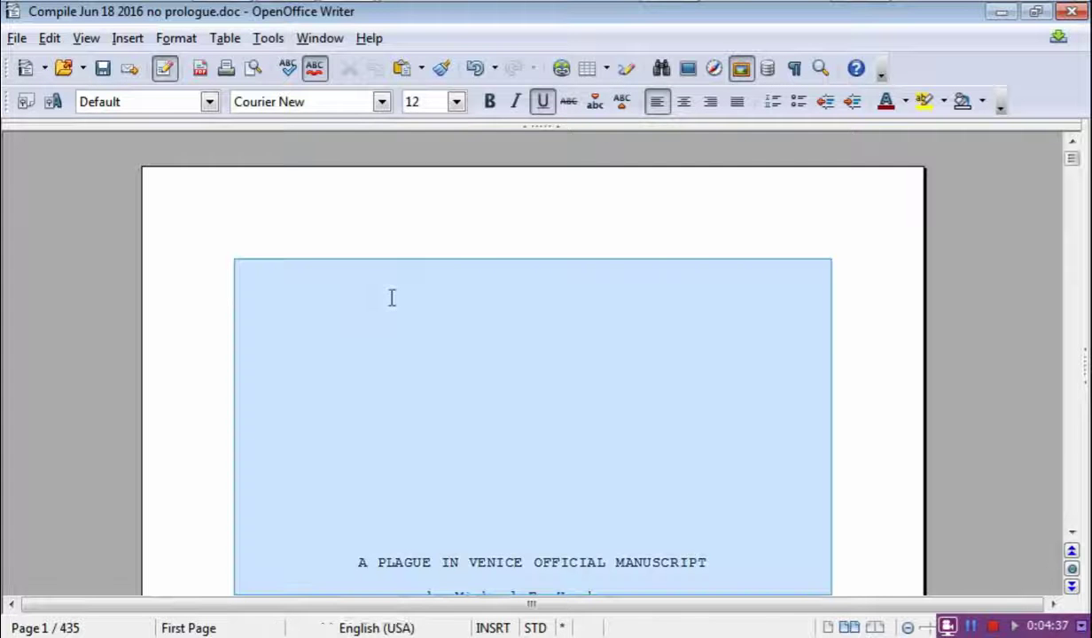
scroll(546, 419, down, 5)
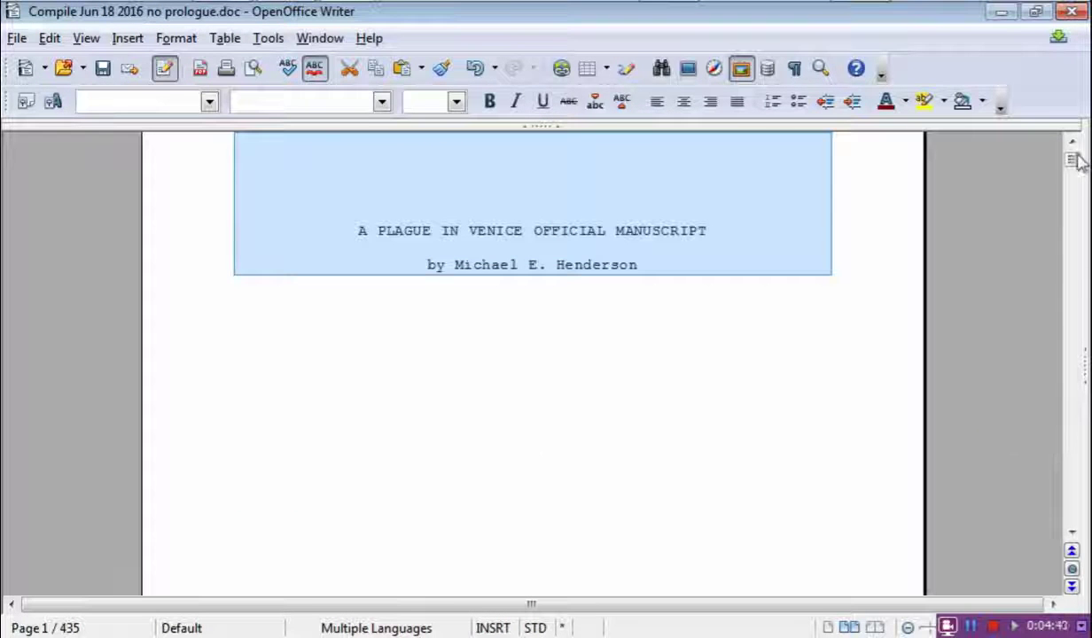
drag(1073, 157, 1076, 352)
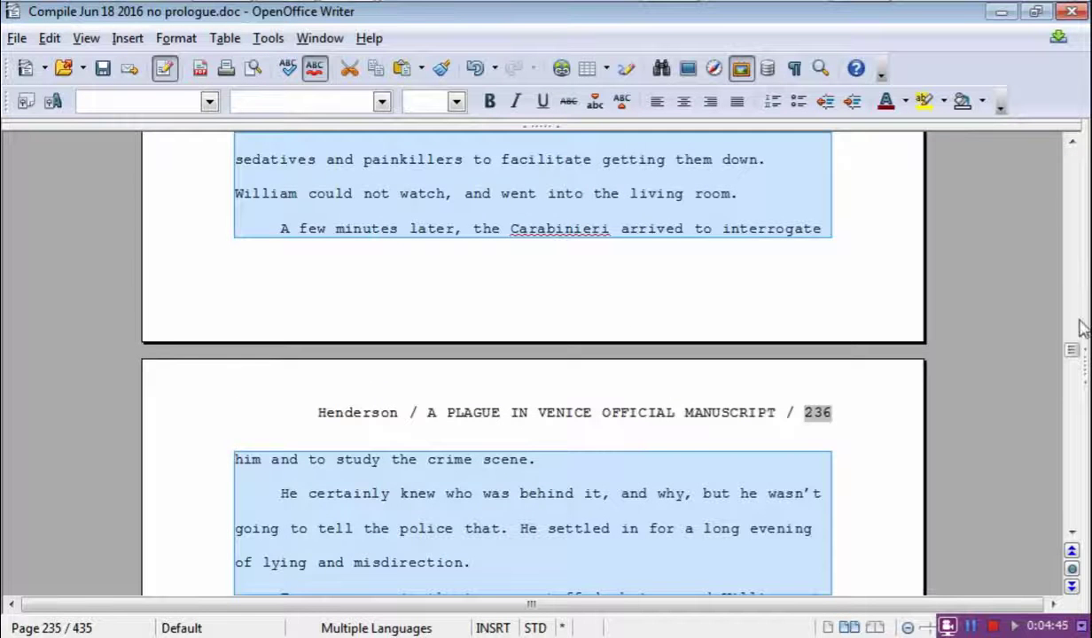
click(1072, 348)
drag(1072, 348, 1078, 153)
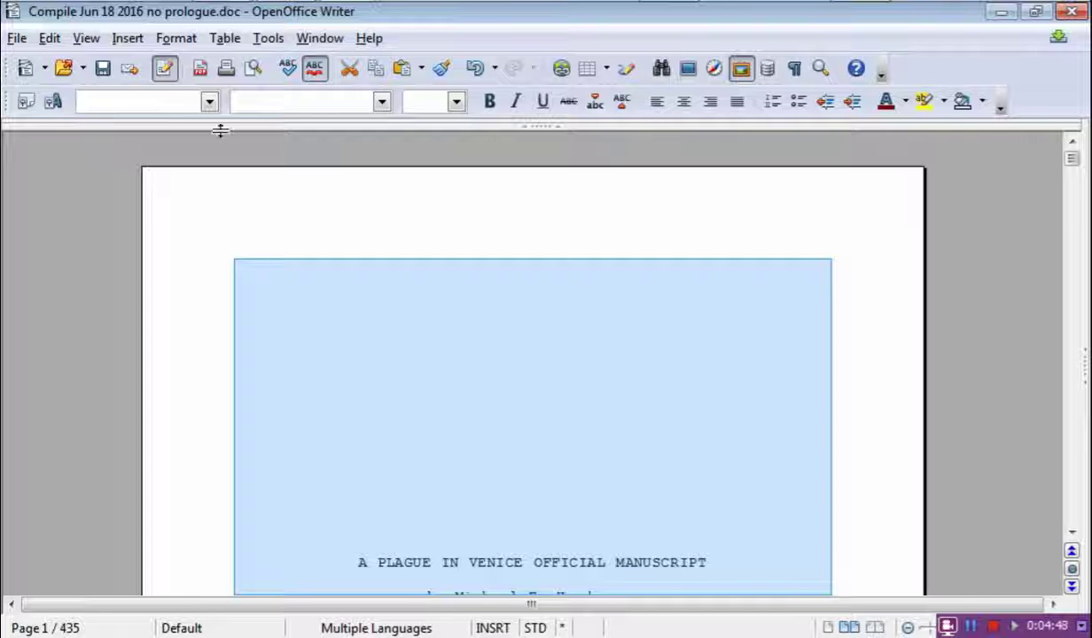
Examine the available paragraph styles and browse the installed fonts for the selected manuscript text.
click(209, 103)
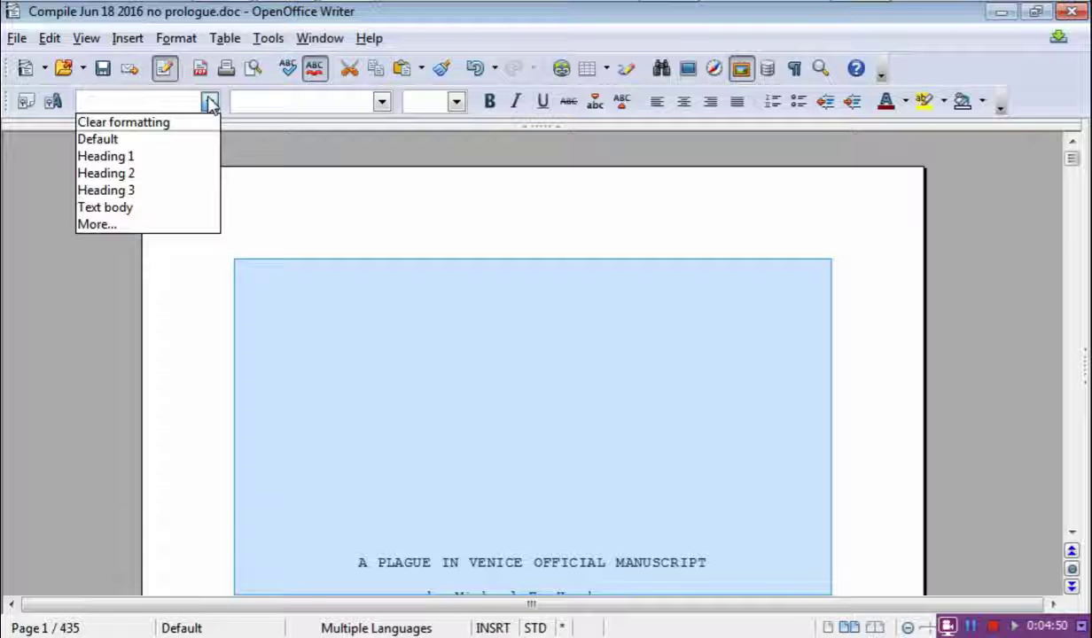
click(209, 103)
click(382, 103)
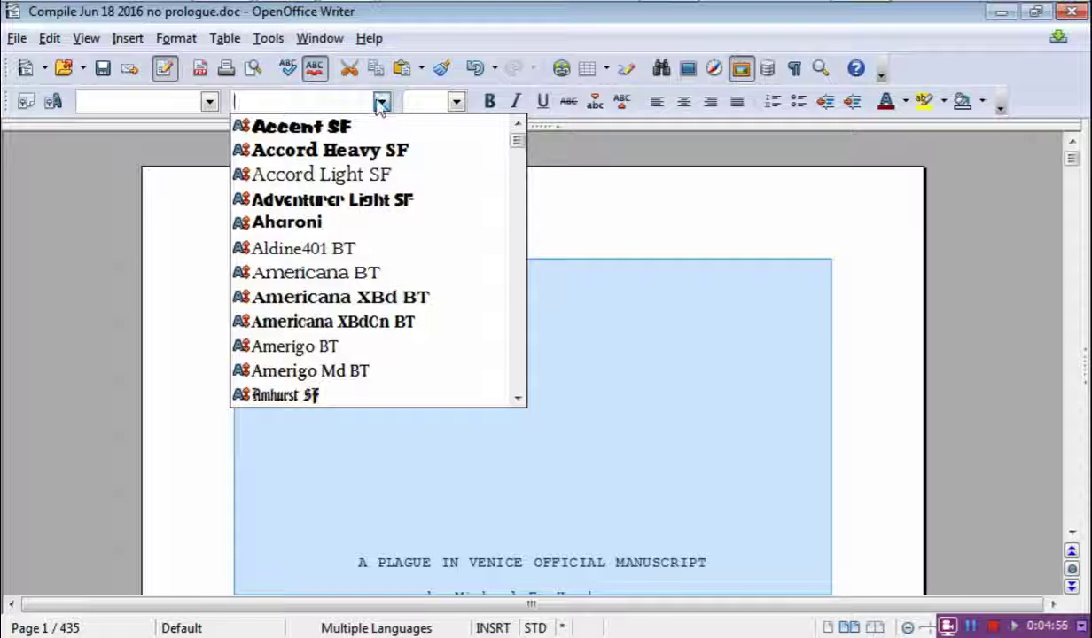
text(Palatino Linotype)
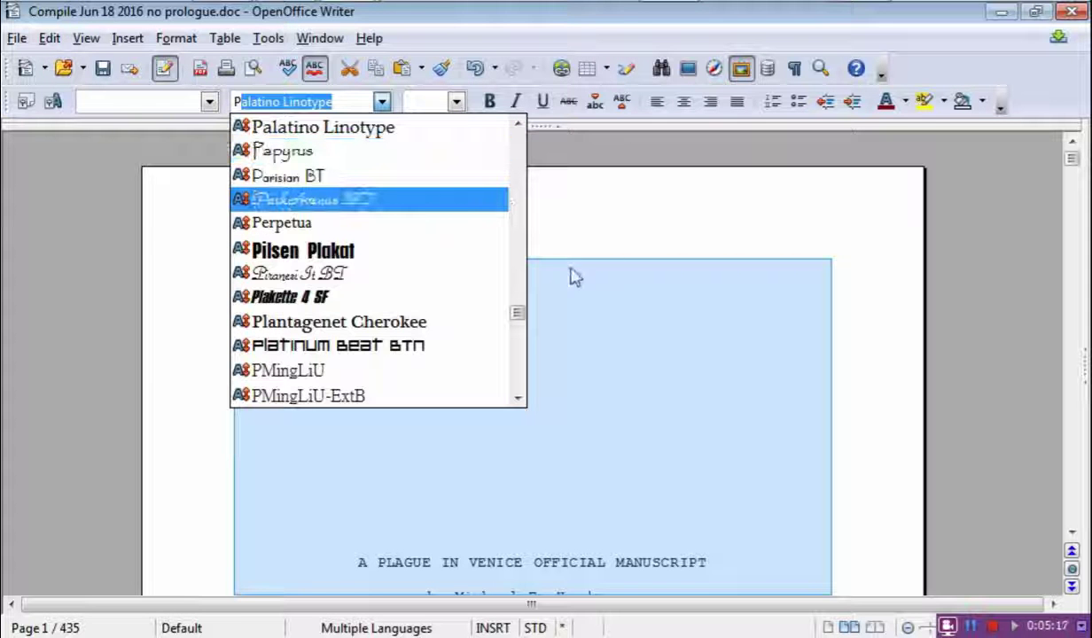
scroll(519, 328, down, 1)
click(519, 332)
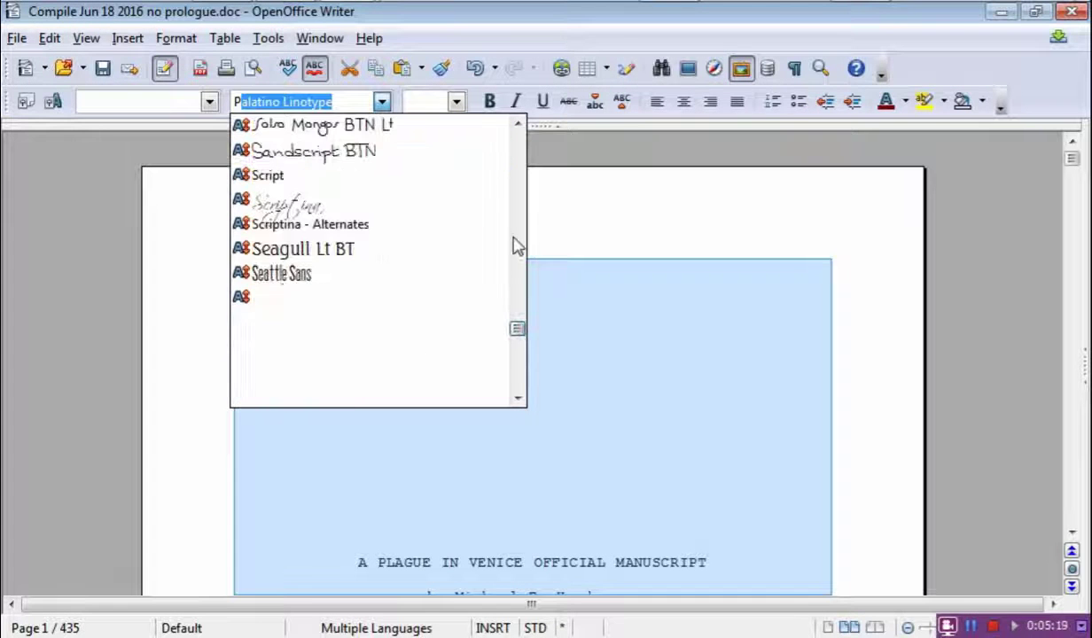
click(517, 232)
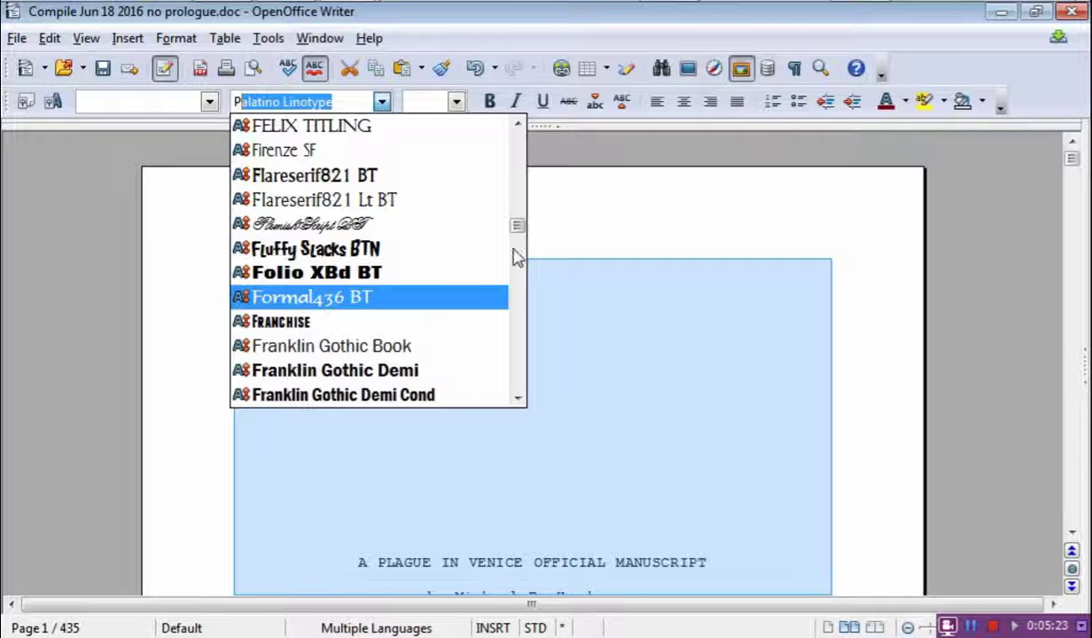
drag(517, 225, 520, 211)
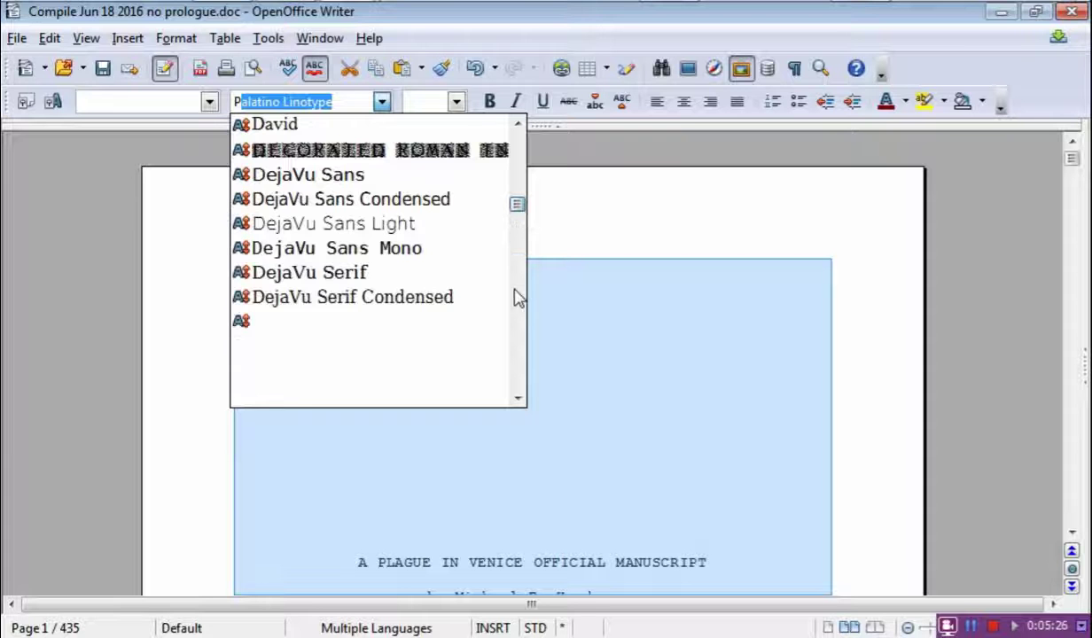
click(521, 368)
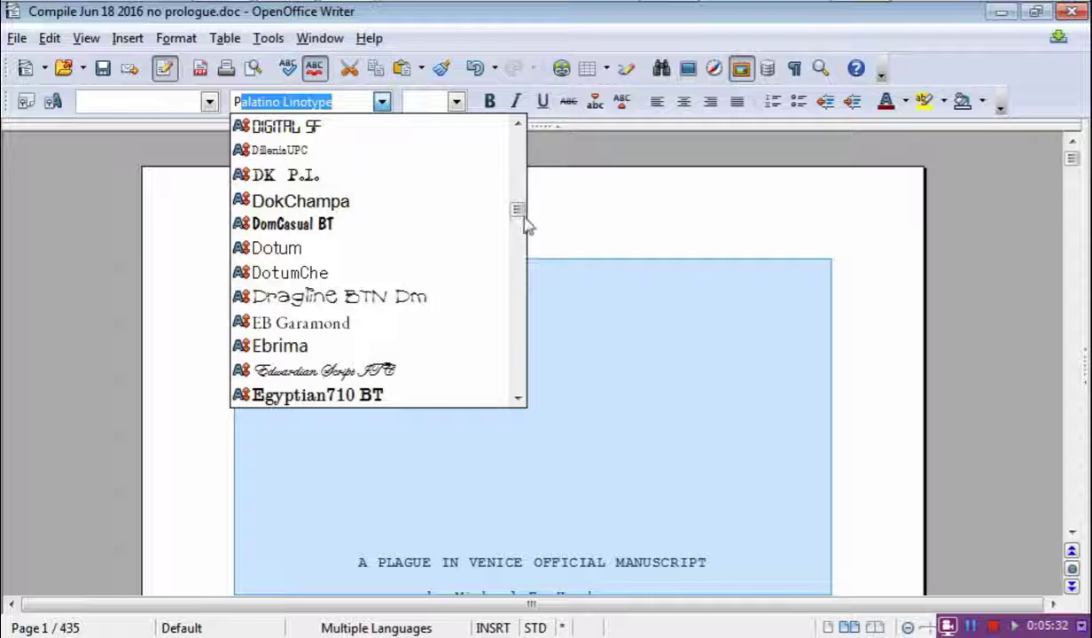
drag(519, 215, 515, 140)
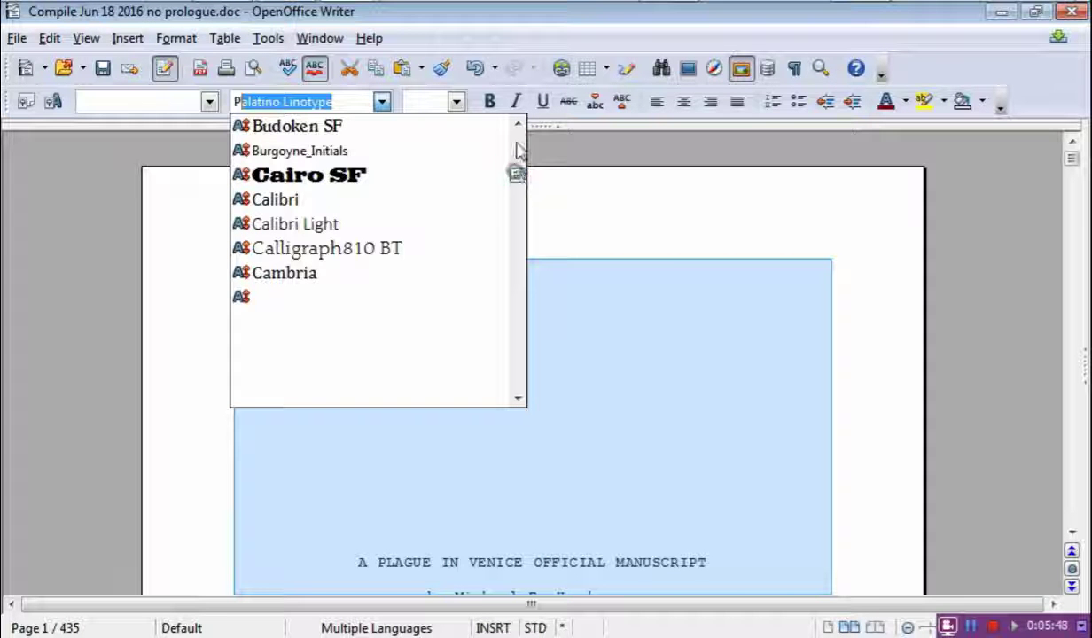
mouse_move(518, 144)
mouse_down()
mouse_move(519, 159)
mouse_move(517, 135)
mouse_up()
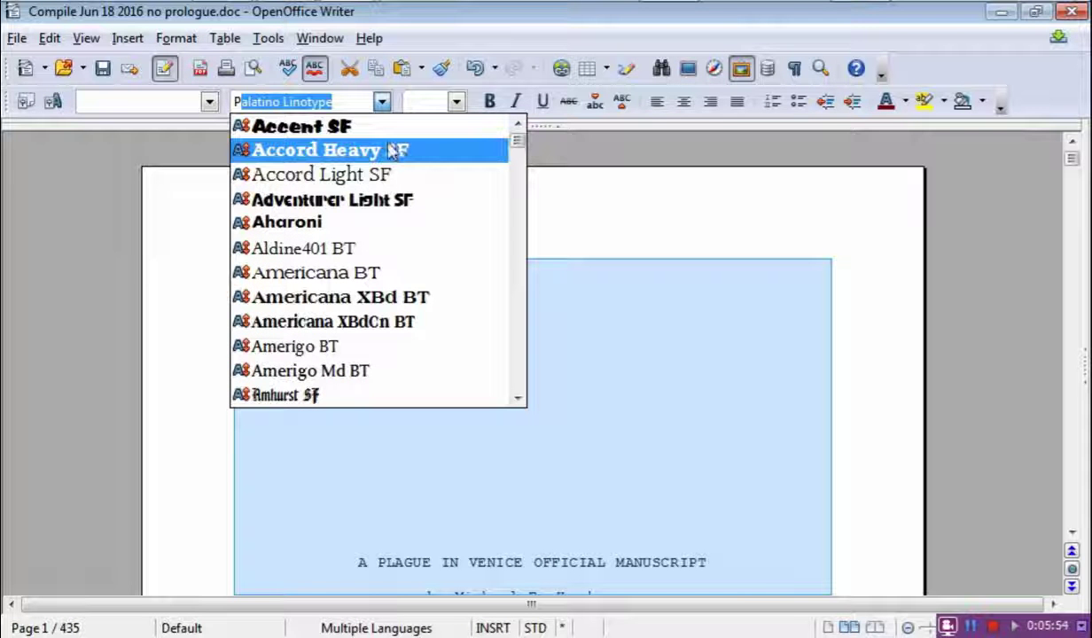
Set the font of the entire selected manuscript to Palatino Linotype.
key(BackSpace)
text(p)
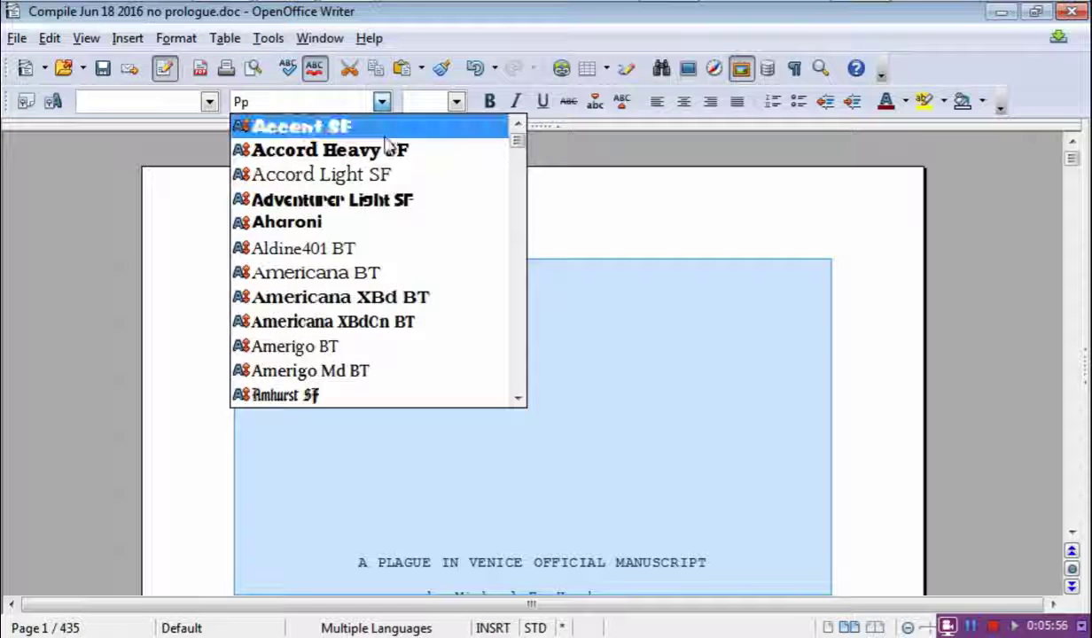
click(290, 102)
key(BackSpace)
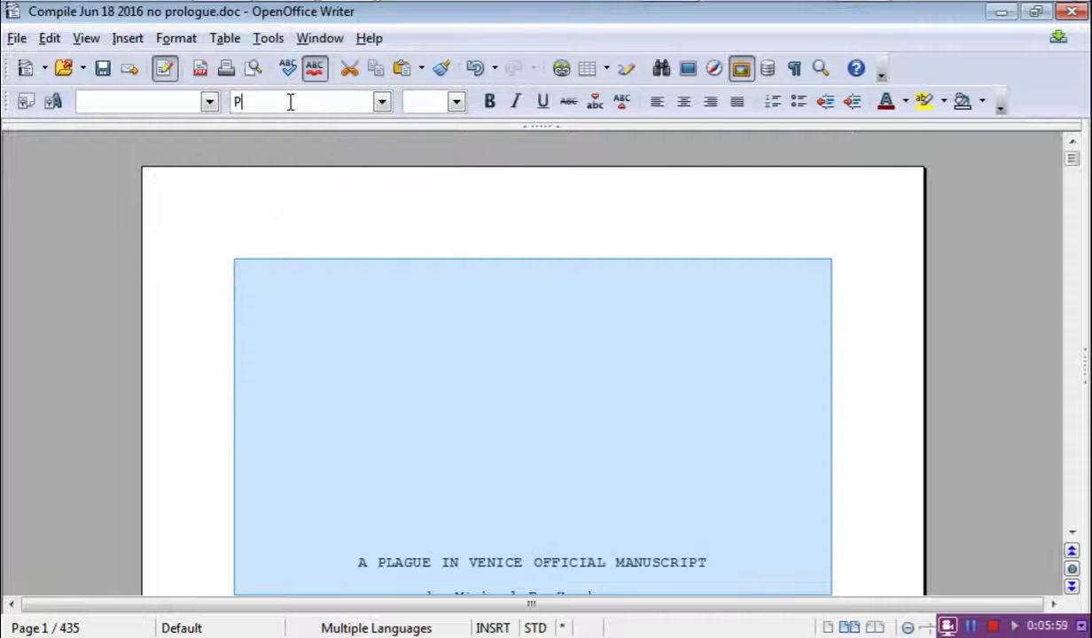
click(382, 102)
text(P)
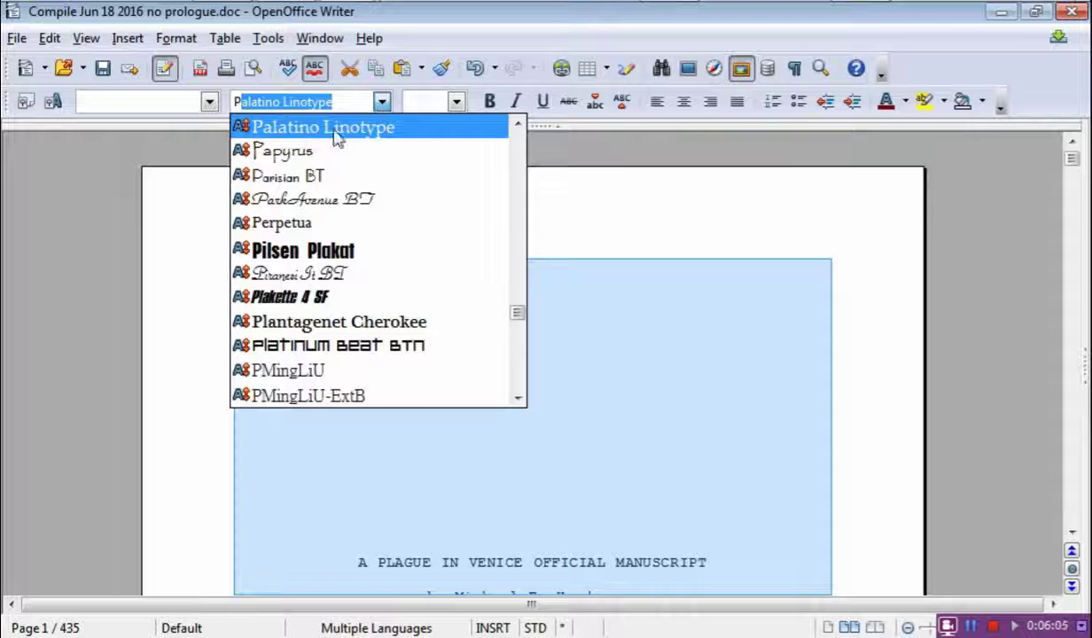
key(BackSpace)
key(BackSpace)
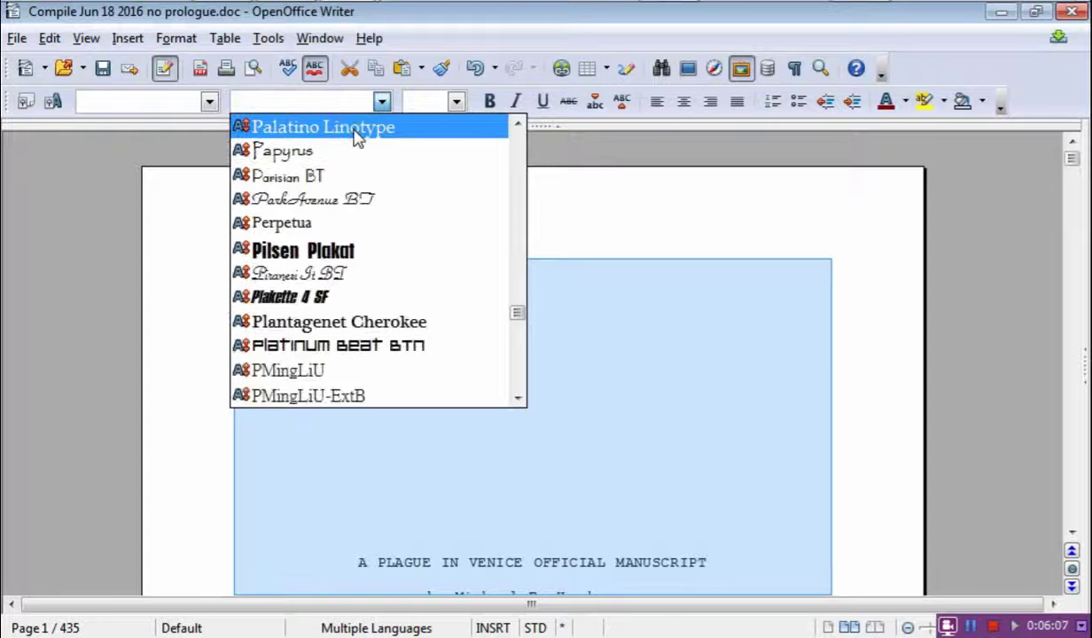
click(357, 130)
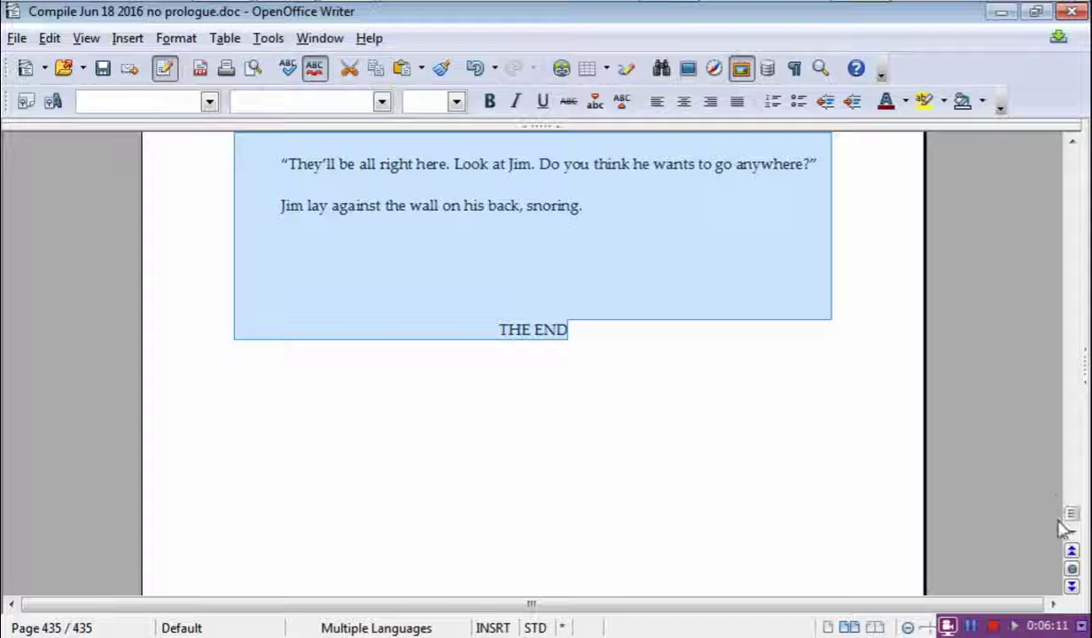
View the font size choices for the selected text on the last page and clear the selection.
scroll(687, 394, up, 3)
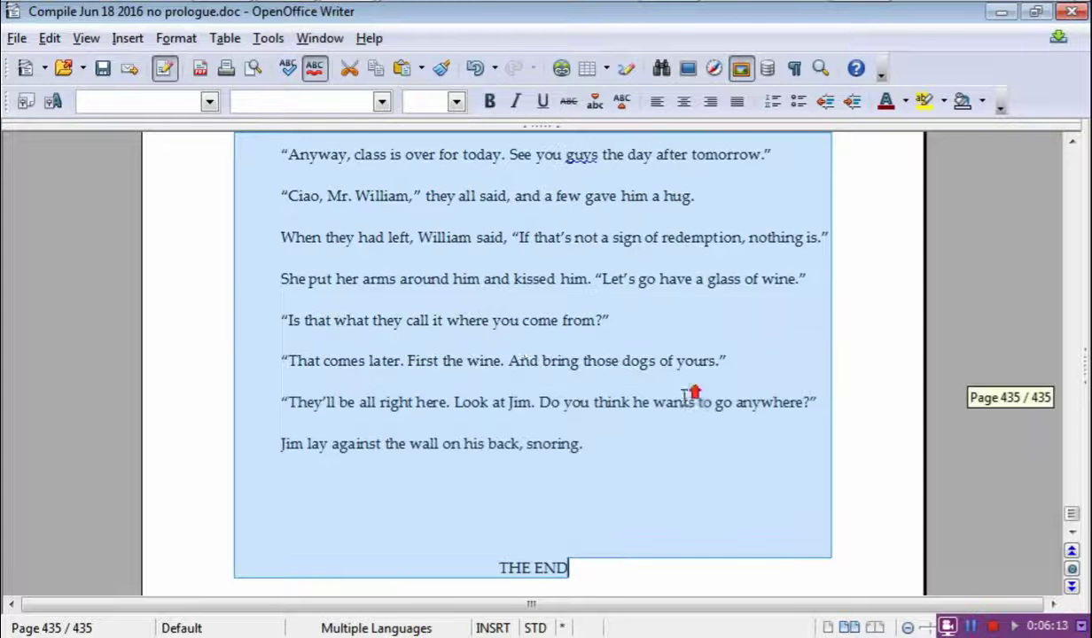
click(457, 102)
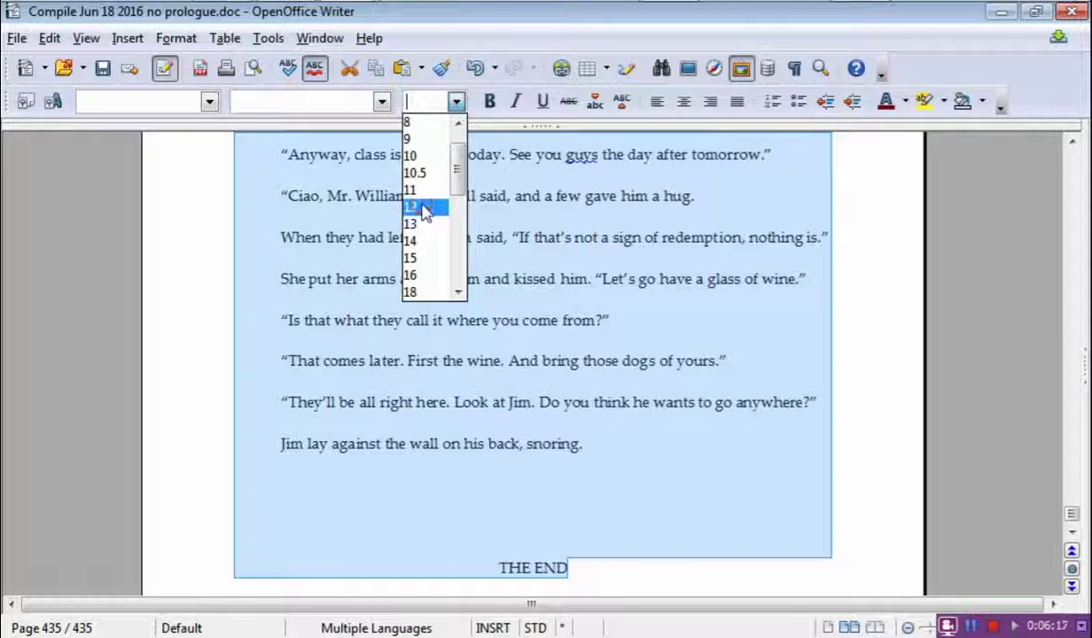
click(545, 263)
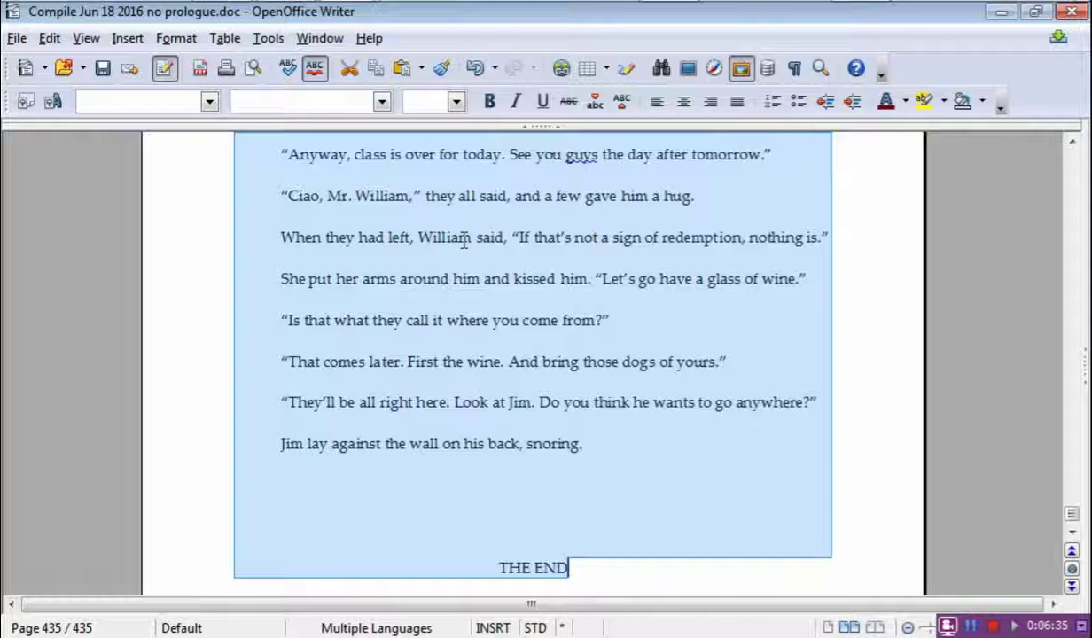
click(398, 362)
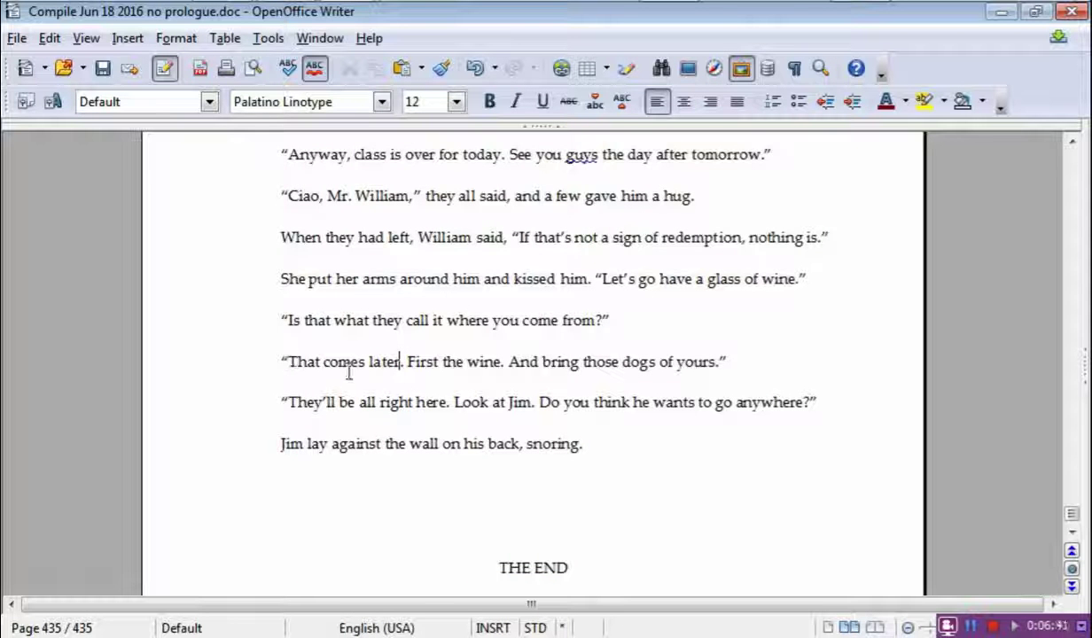
Change the font of the phrase "She put her arms around him" on the last page to Arial.
ctrl+scroll(416, 392, up, 3)
ctrl+scroll(412, 394, up, 1)
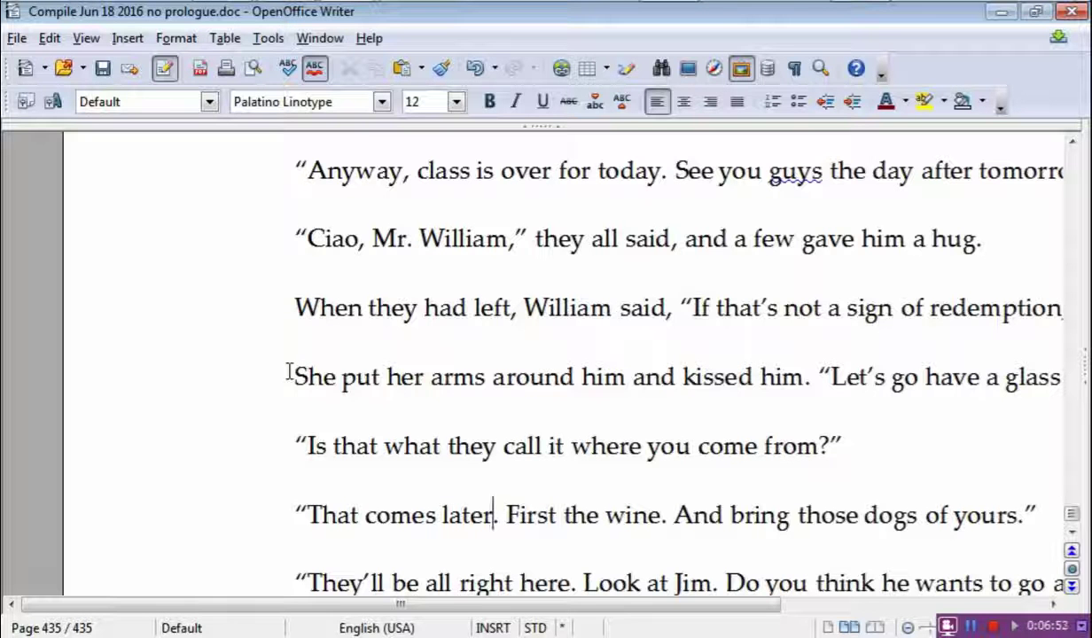
drag(289, 372, 623, 378)
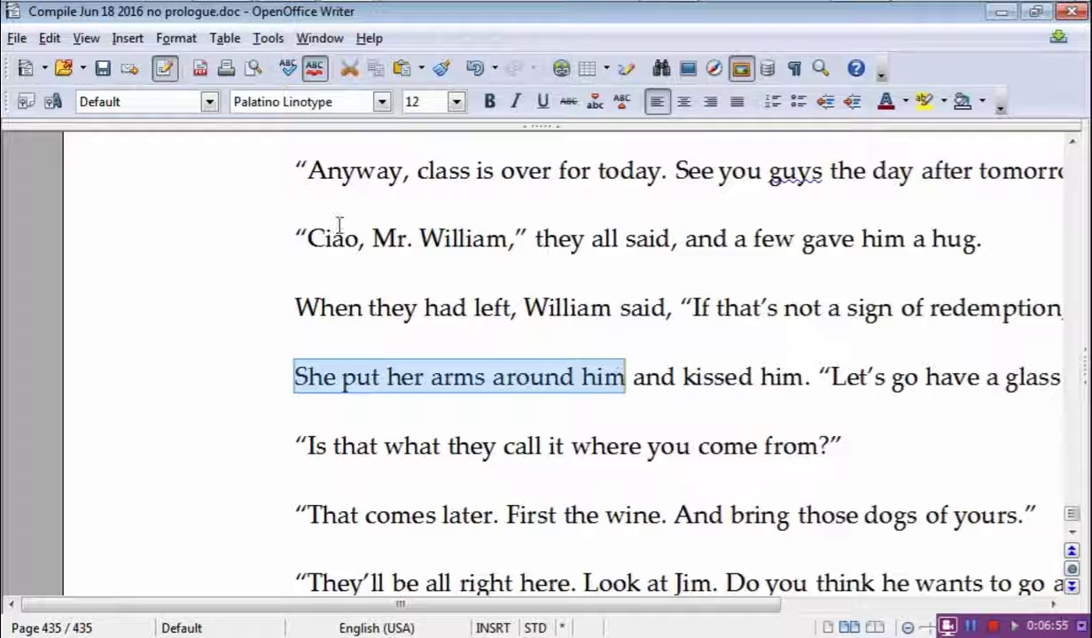
click(379, 101)
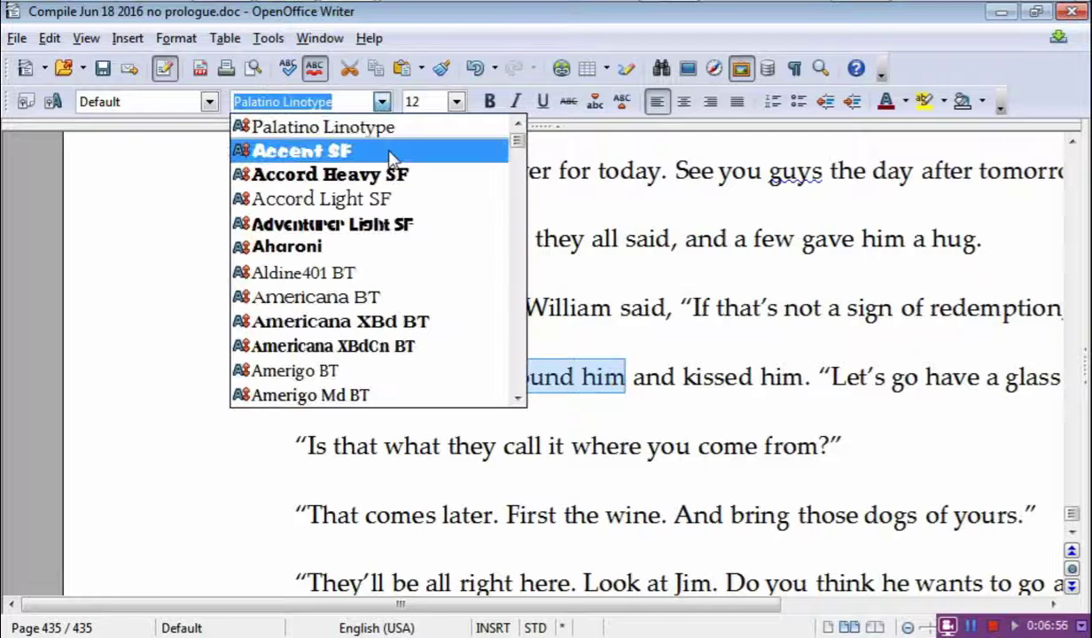
text(Accent SF)
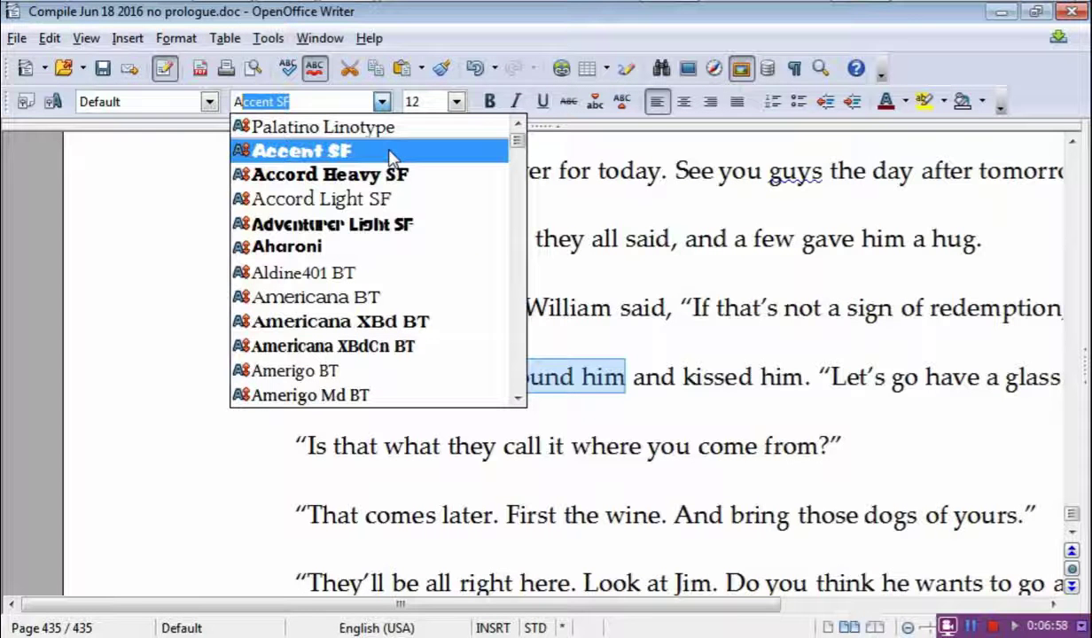
click(517, 349)
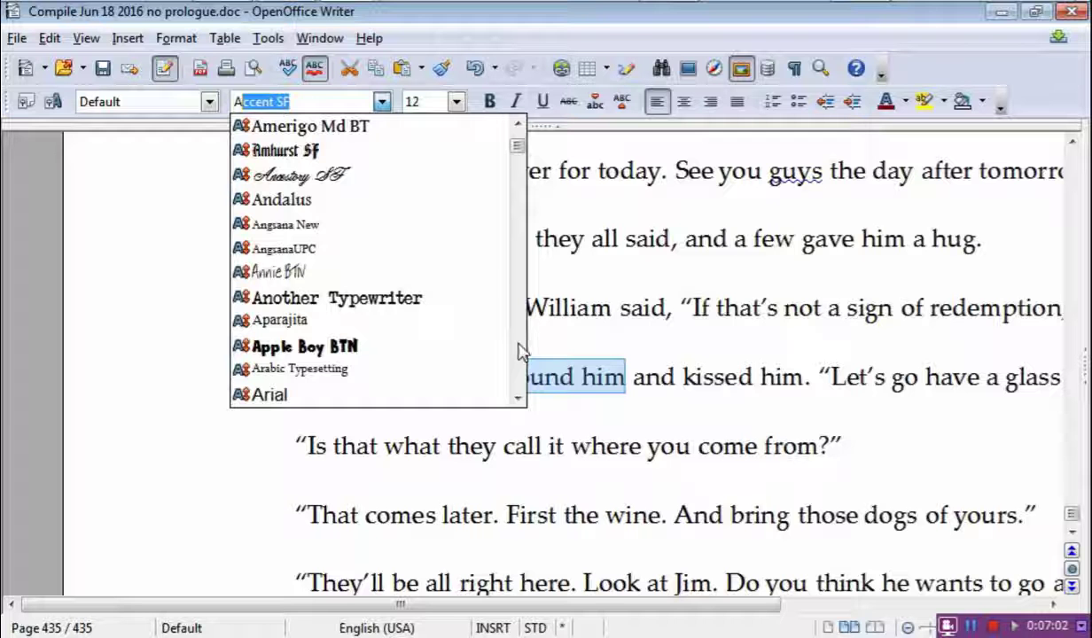
click(521, 350)
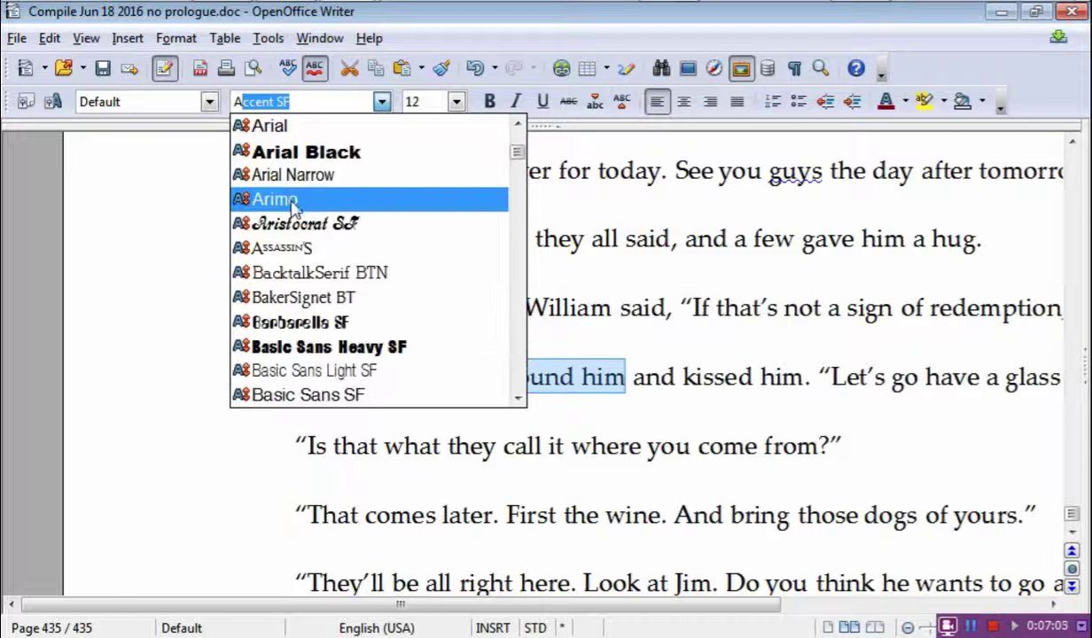
click(270, 126)
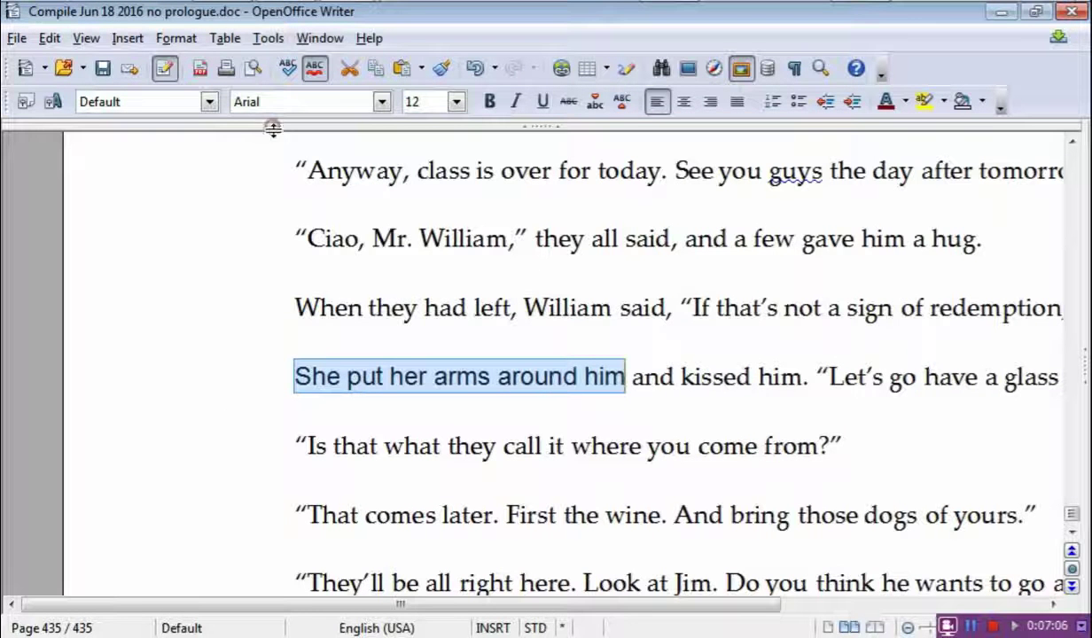
click(357, 421)
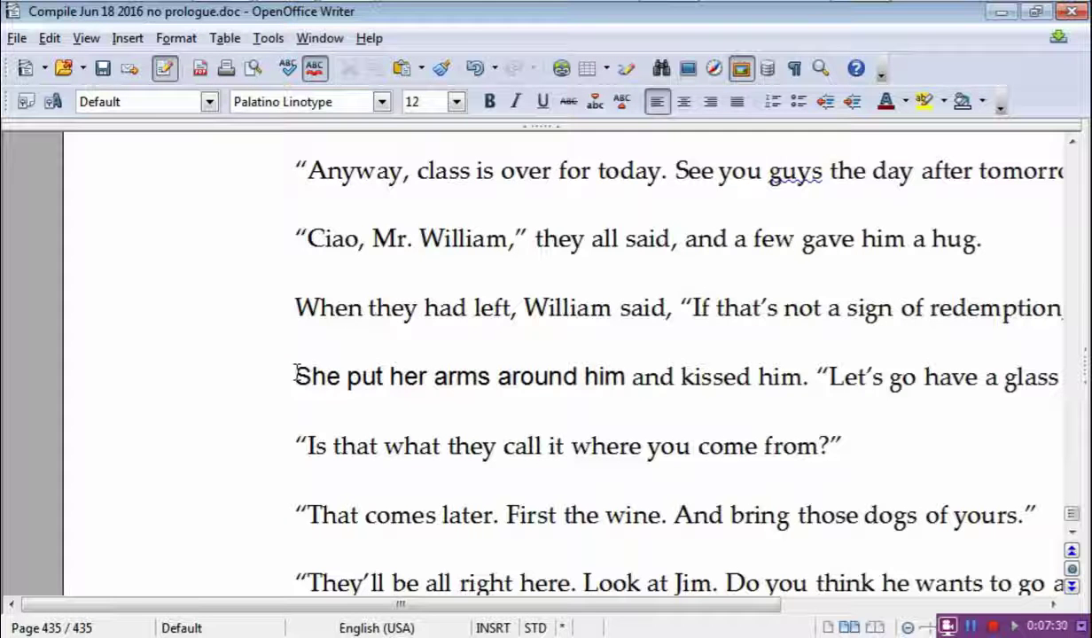
Set the phrase "She put her arms around him" back to Palatino Linotype and deselect it.
drag(299, 376, 633, 382)
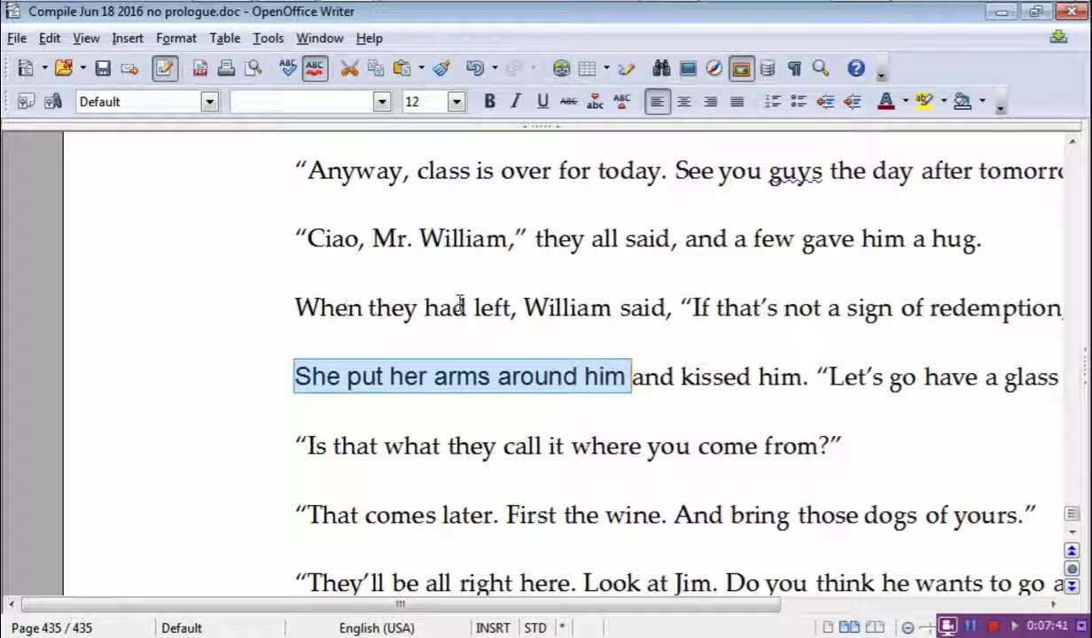
click(383, 101)
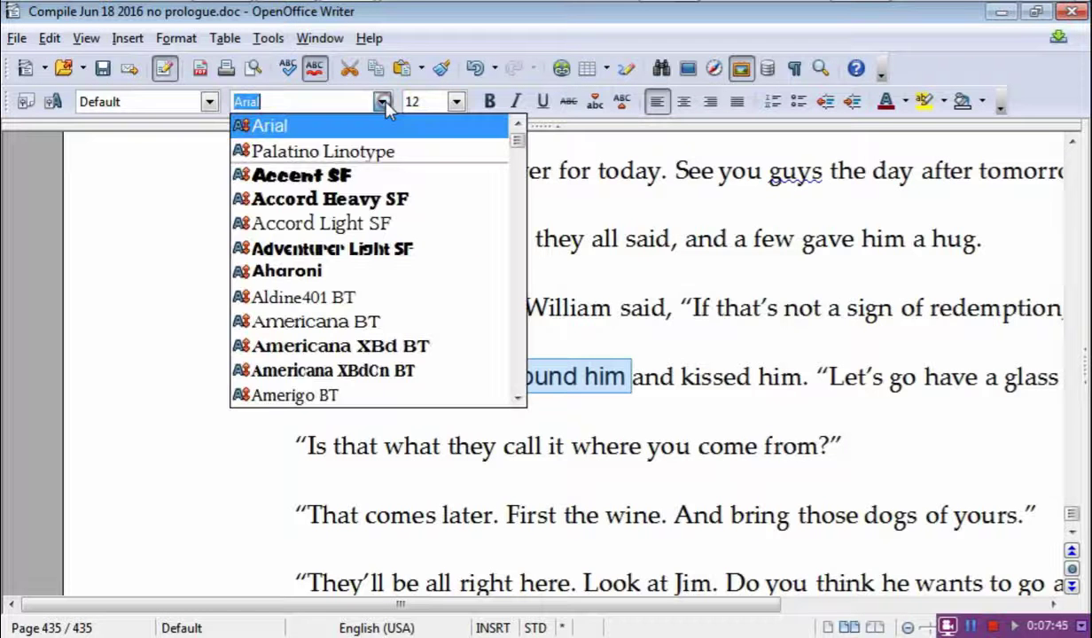
click(359, 151)
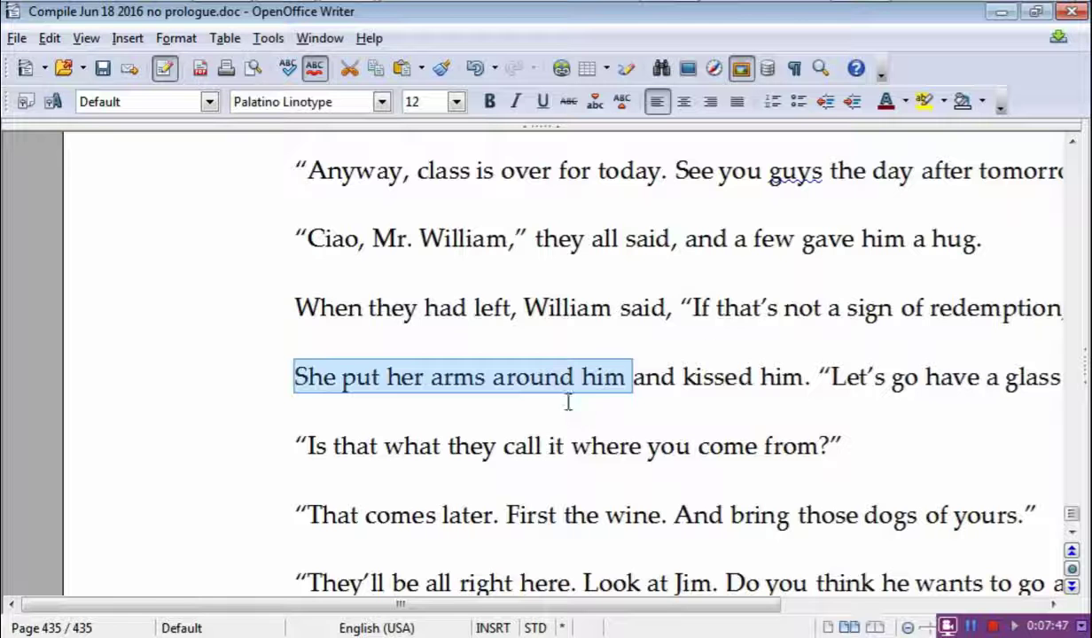
click(685, 376)
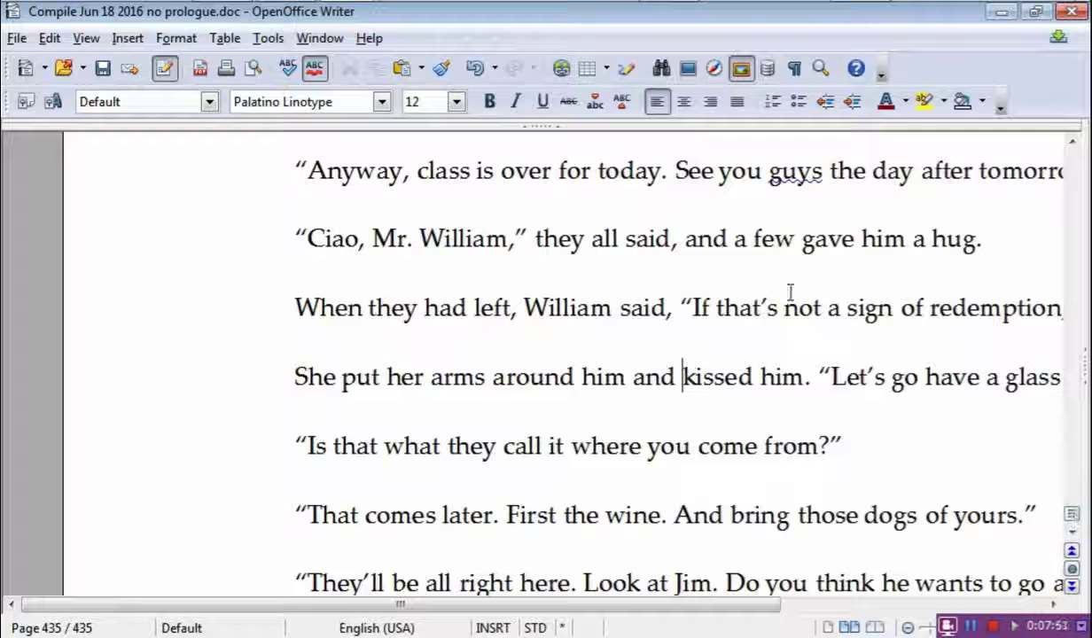
Return to the start of the manuscript and examine the font on the title page and the Part 1 page.
drag(1072, 515, 1077, 151)
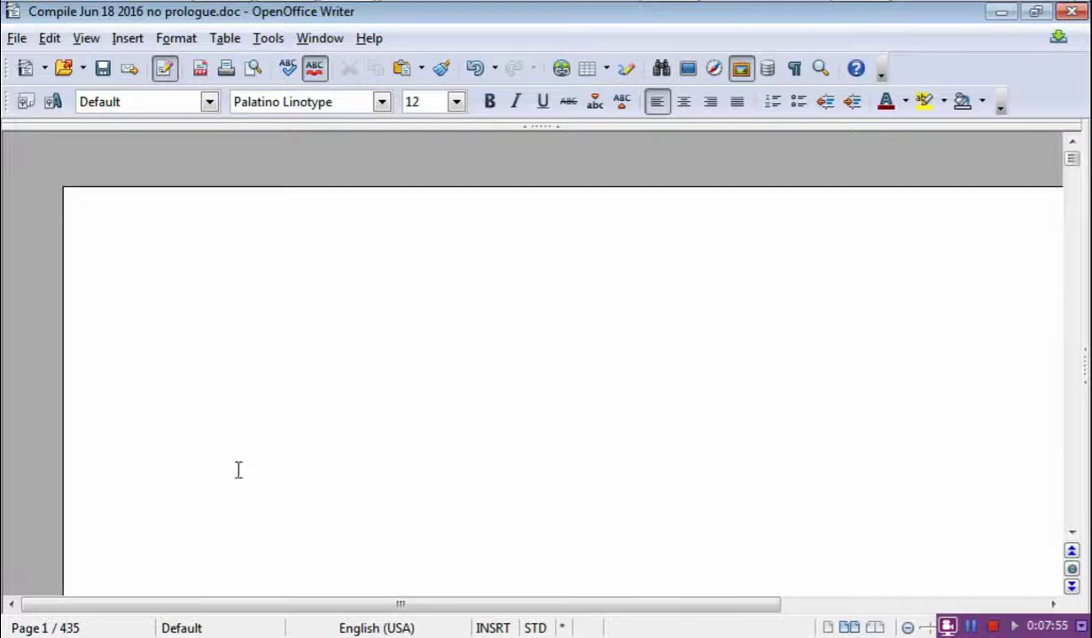
scroll(244, 479, down, 1)
scroll(271, 528, down, 6)
scroll(463, 450, up, 5)
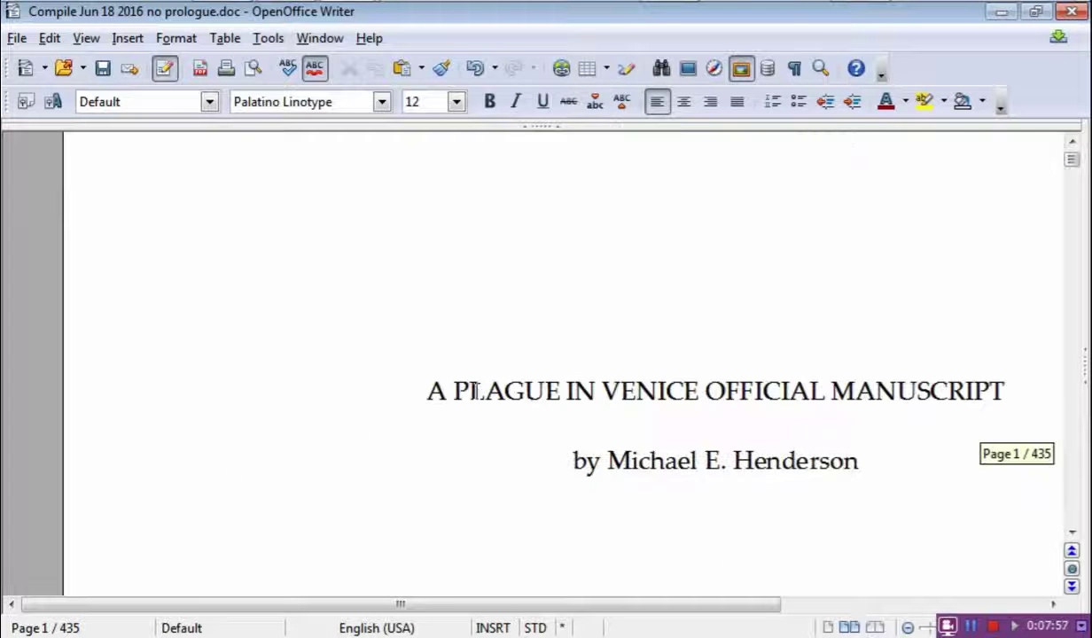
scroll(493, 448, down, 10)
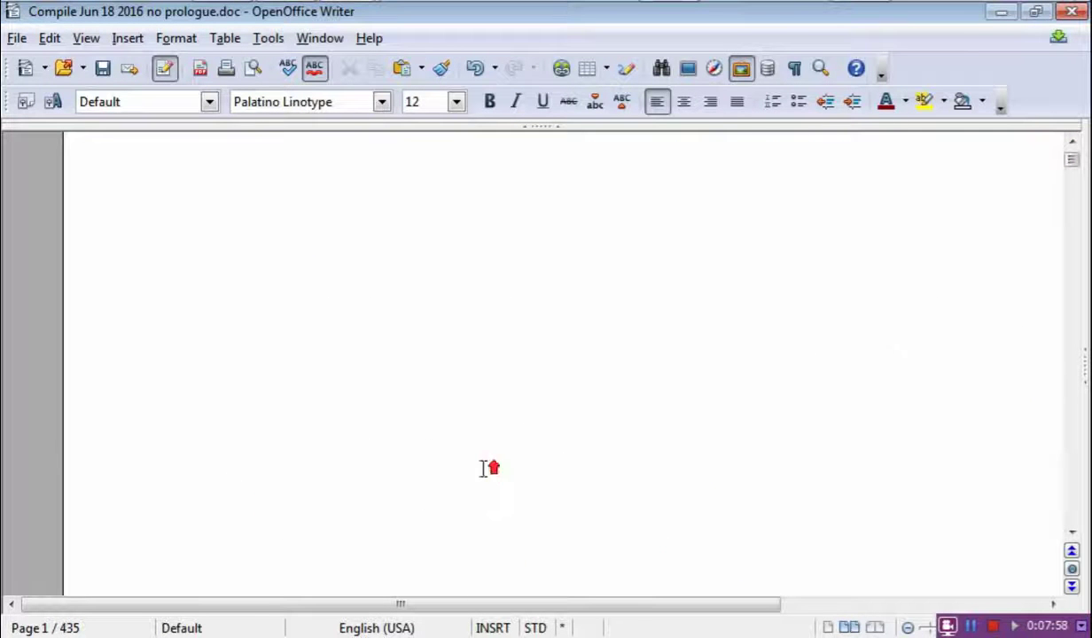
scroll(479, 468, down, 5)
scroll(477, 470, up, 5)
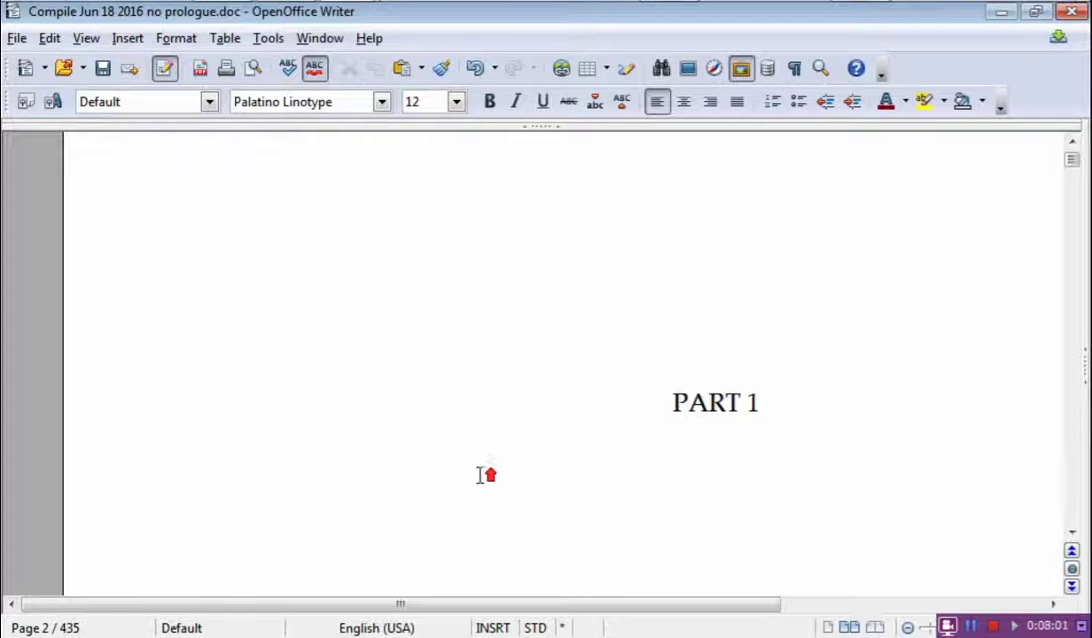
scroll(477, 476, up, 3)
scroll(501, 529, down, 7)
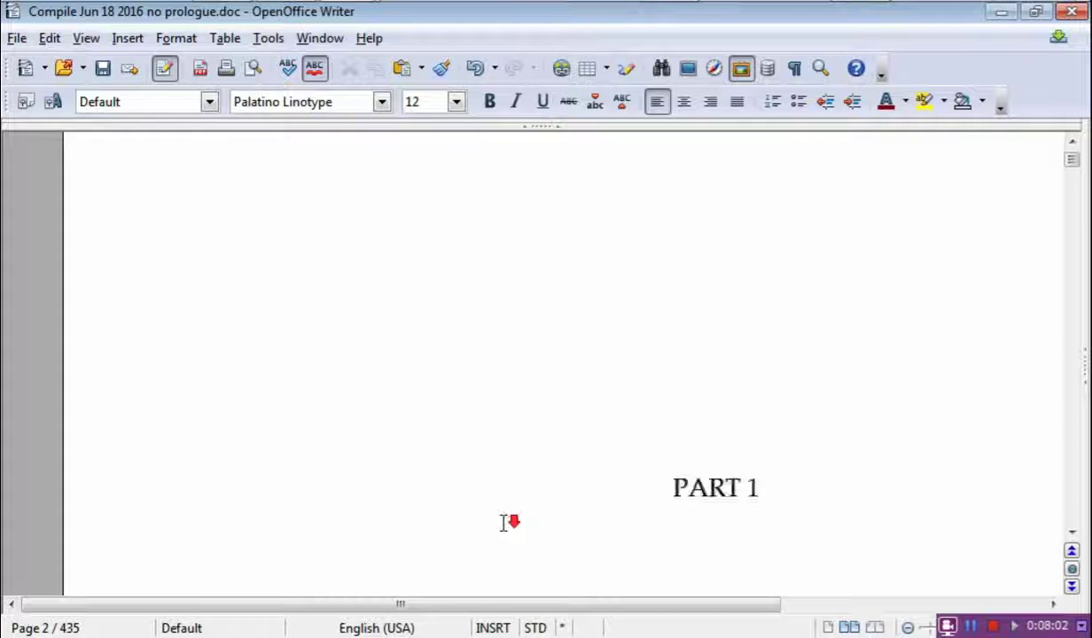
scroll(501, 529, down, 2)
scroll(500, 532, up, 5)
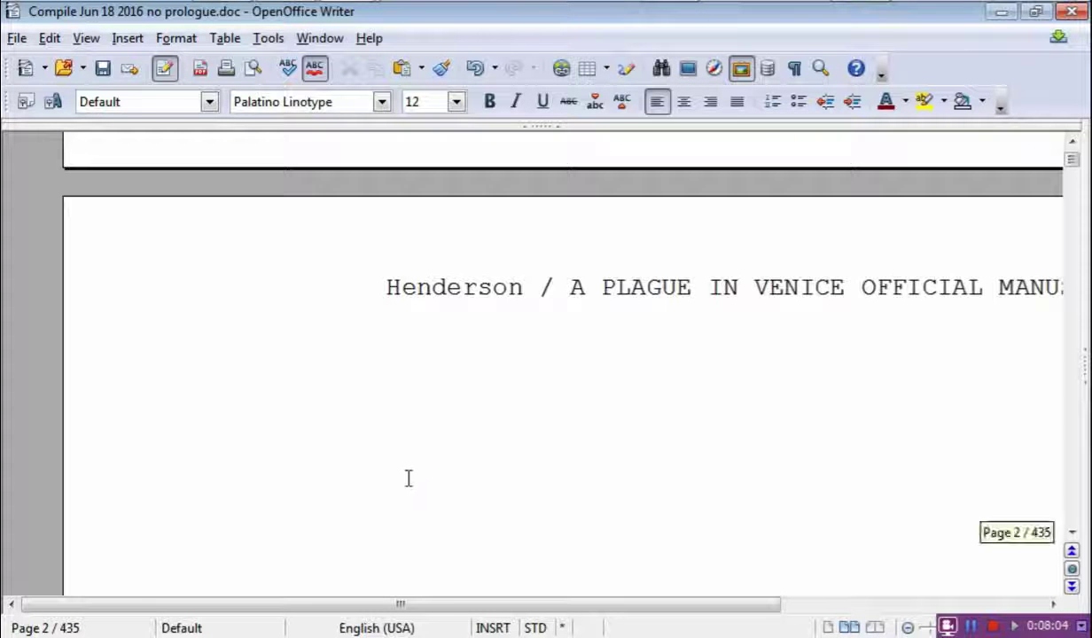
Zoom out until the full page width fits, and examine the page header and the opening of Chapter One.
ctrl+scroll(408, 483, down, 1)
ctrl+scroll(410, 484, up, 4)
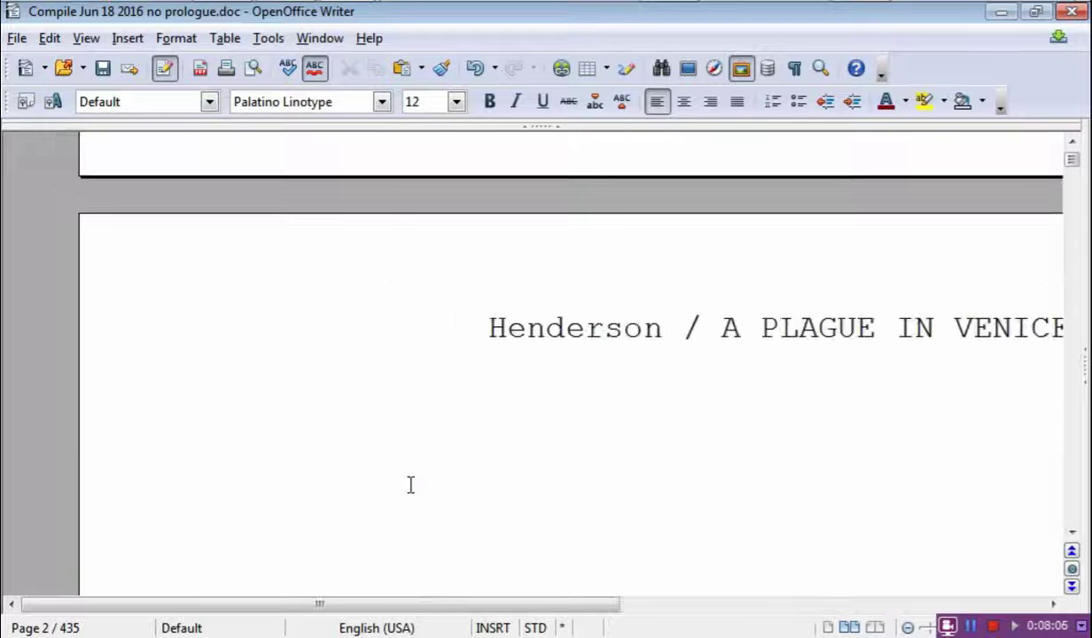
ctrl+scroll(411, 484, down, 4)
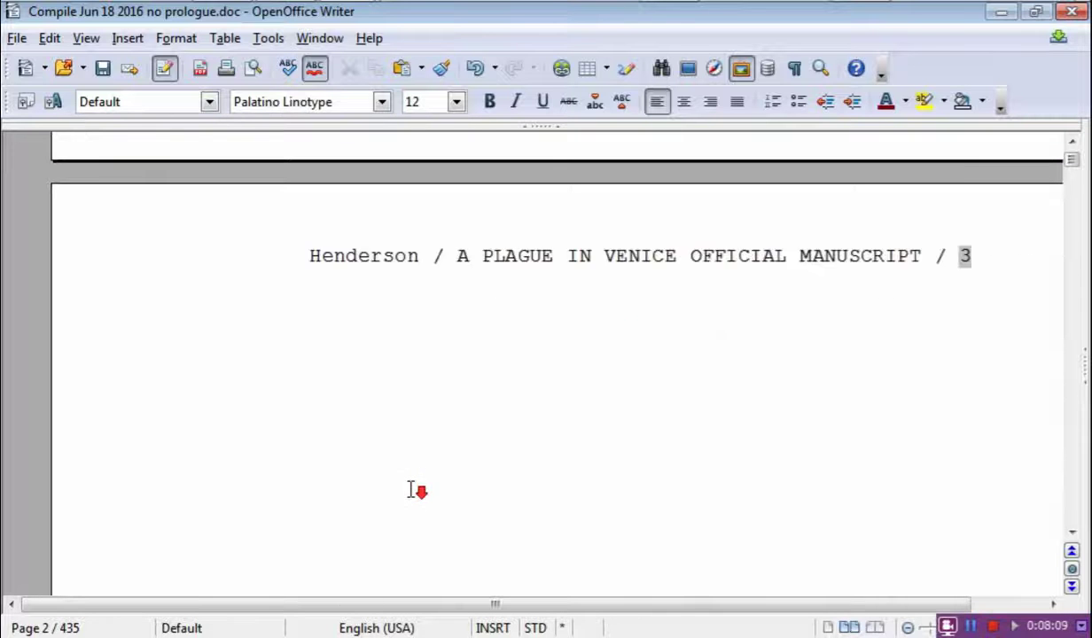
ctrl+scroll(411, 488, down, 1)
scroll(409, 491, down, 5)
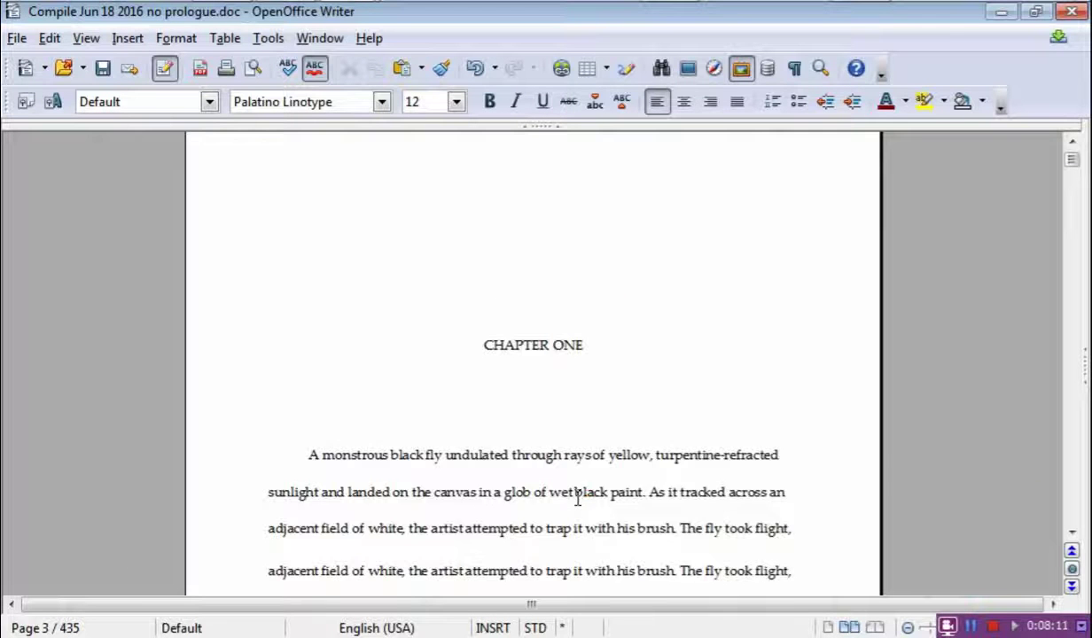
ctrl+scroll(487, 483, up, 2)
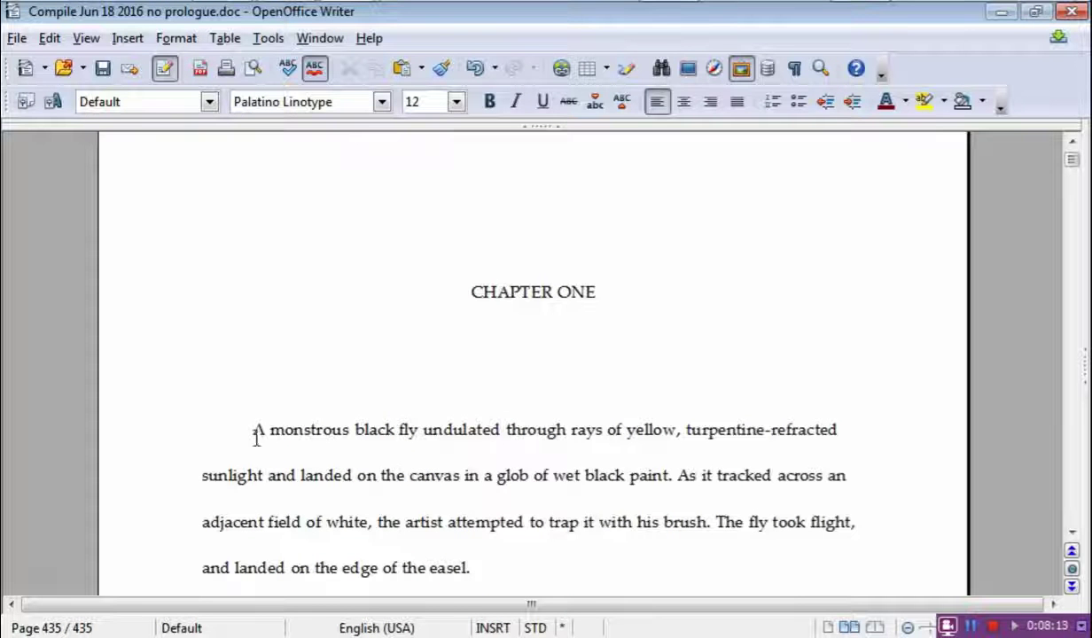
click(249, 429)
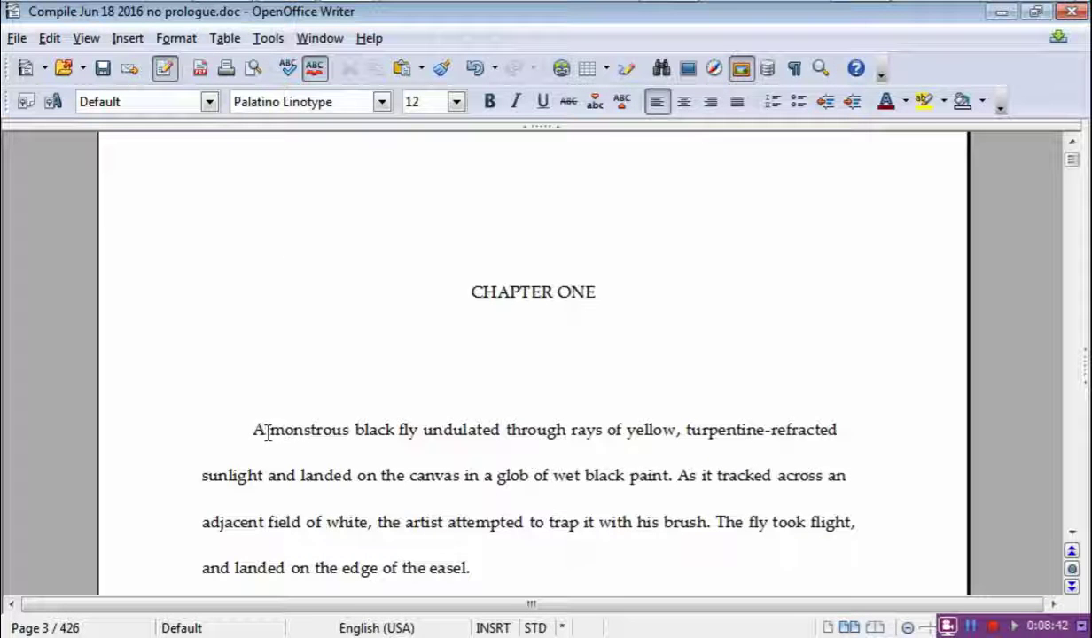
click(176, 38)
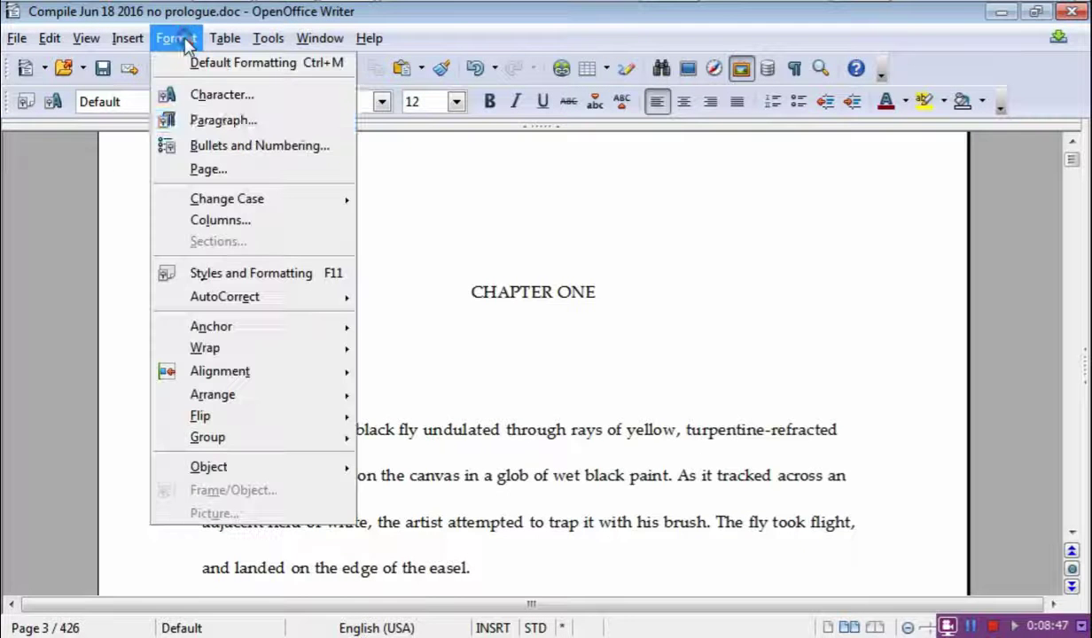
click(235, 122)
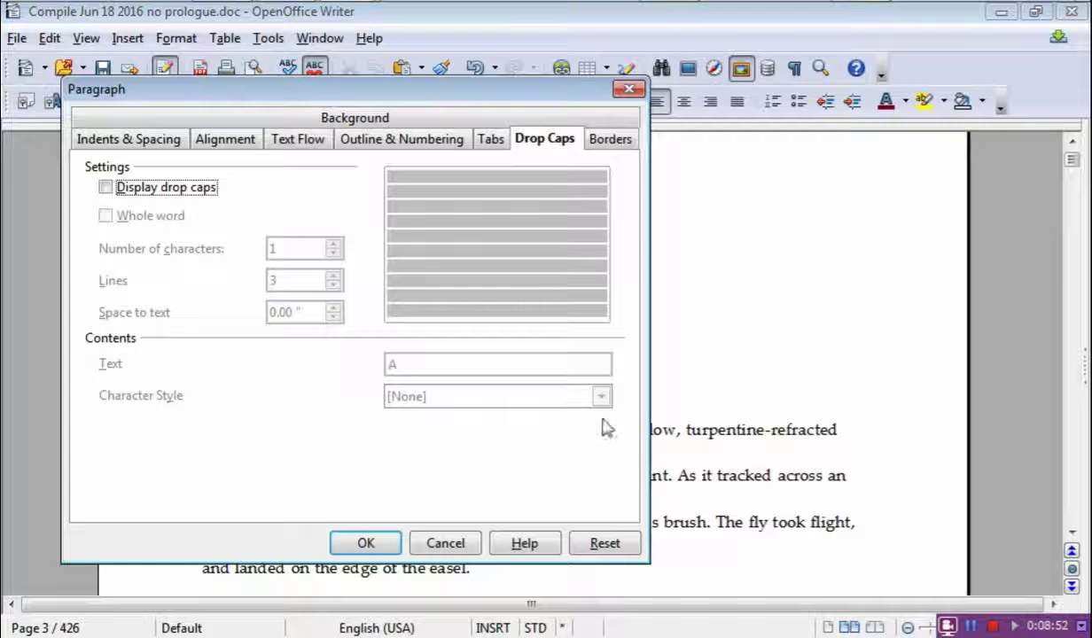
click(366, 545)
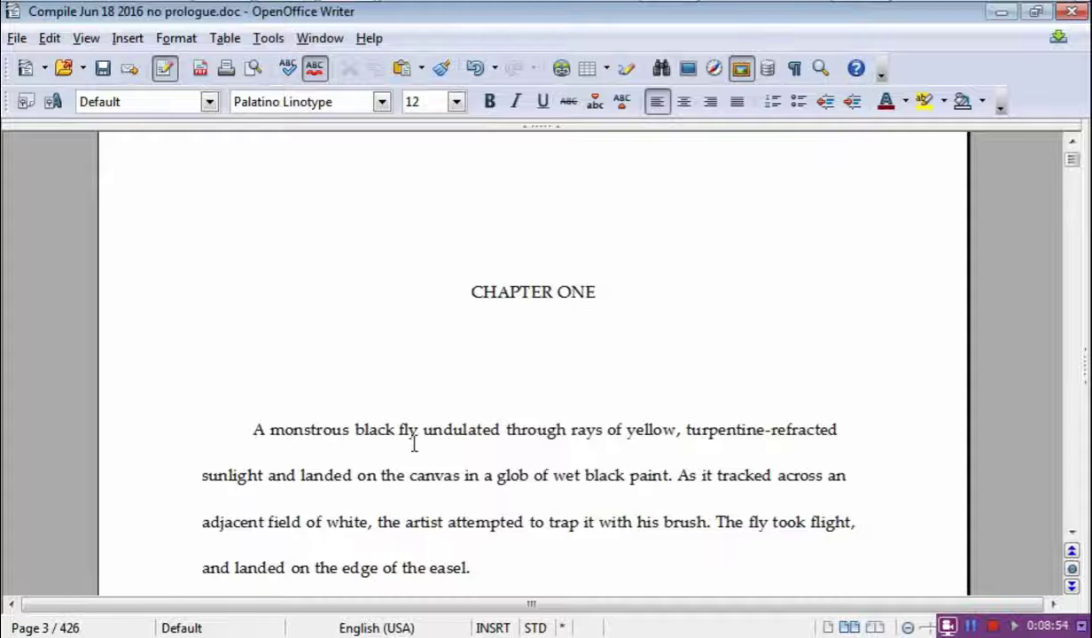
Select the entire manuscript, set its line spacing to Fixed at 0.20", and check the spacing on the last page.
key(ctrl+a)
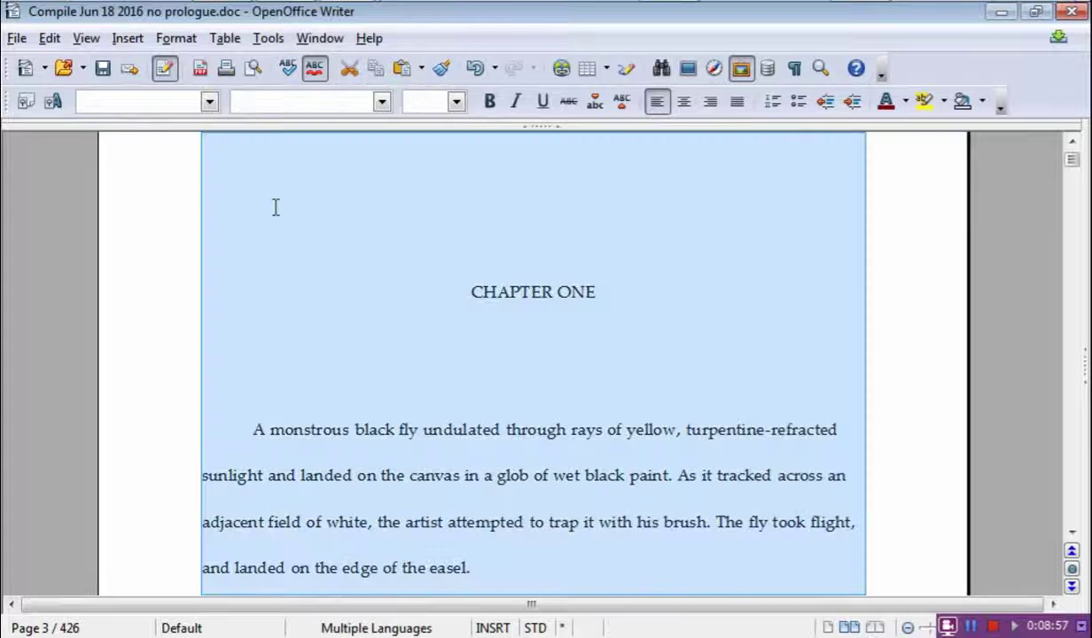
click(186, 40)
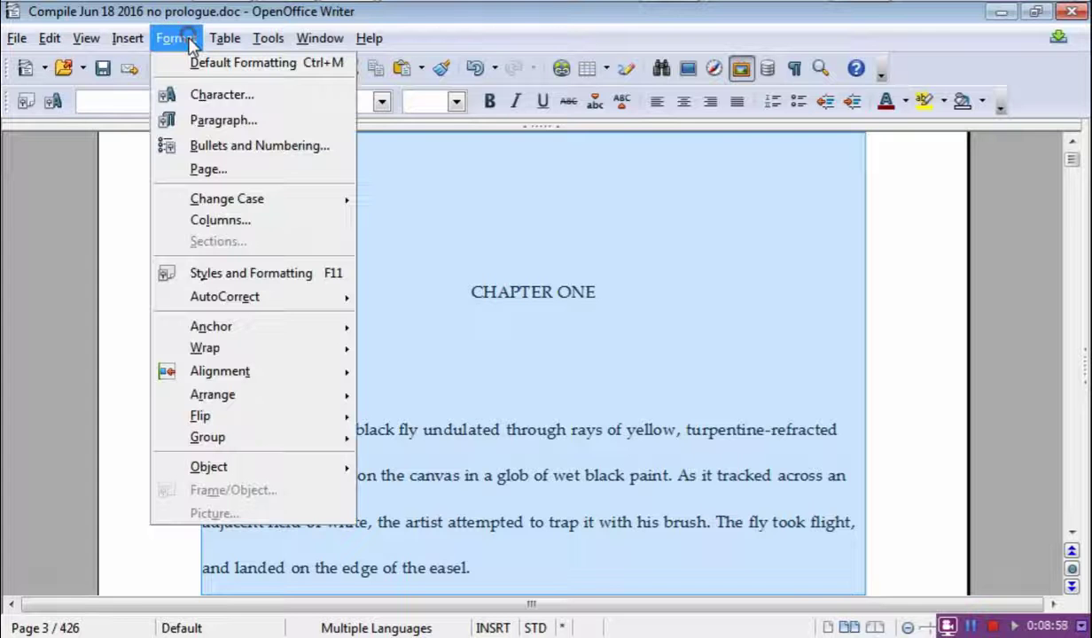
click(257, 120)
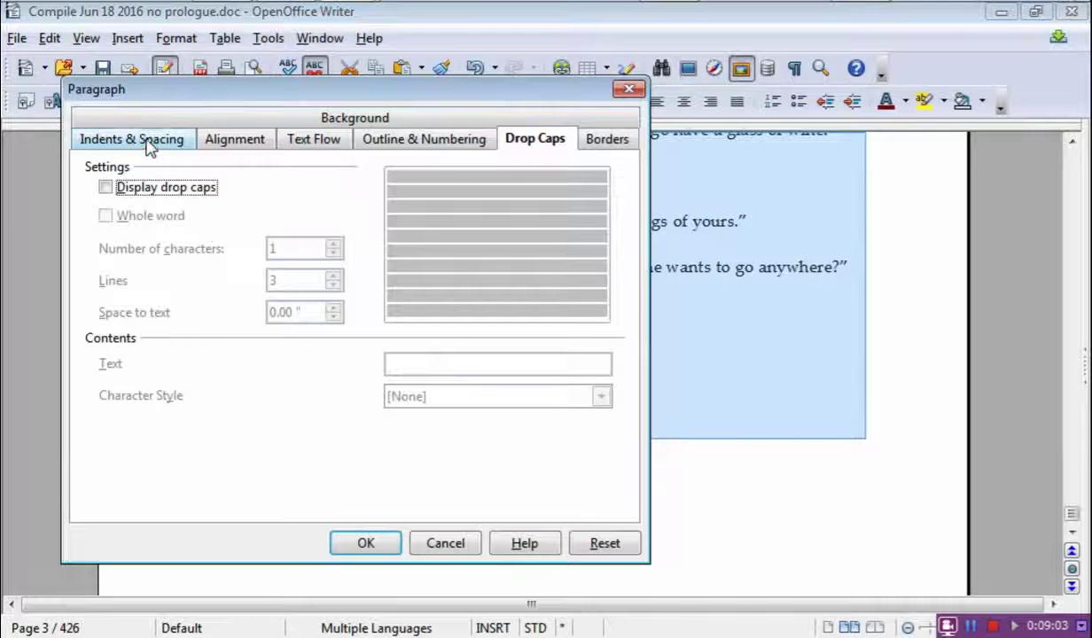
click(144, 142)
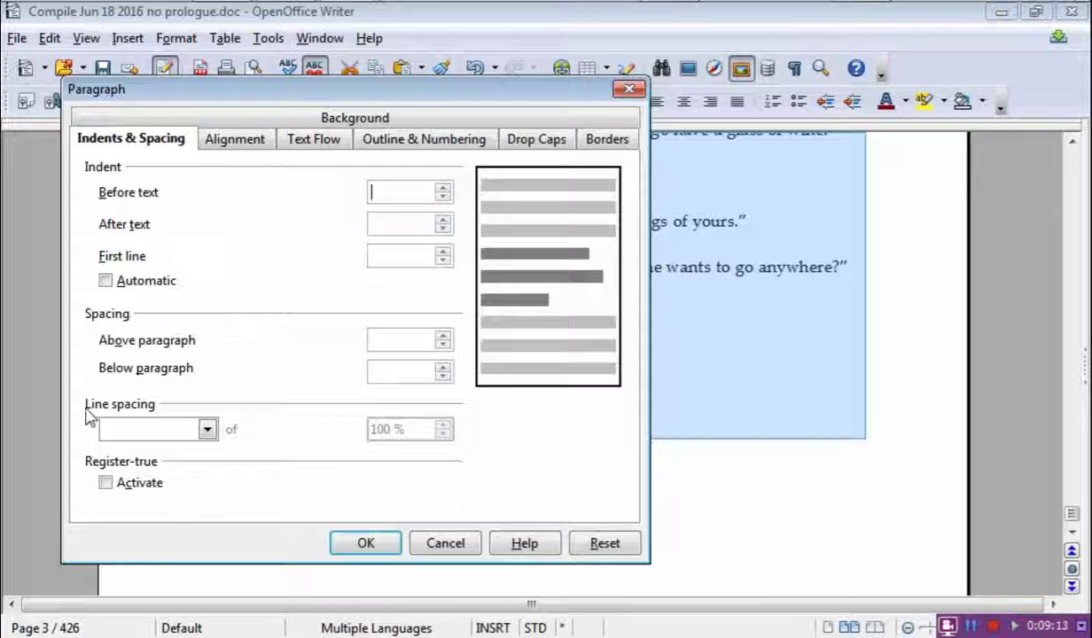
click(207, 430)
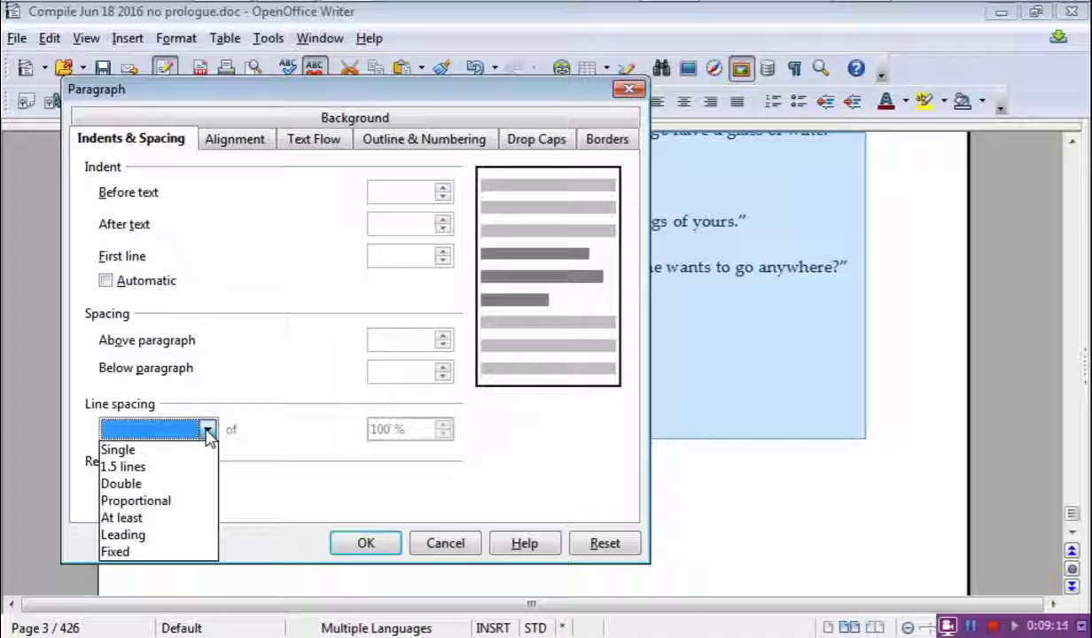
click(149, 552)
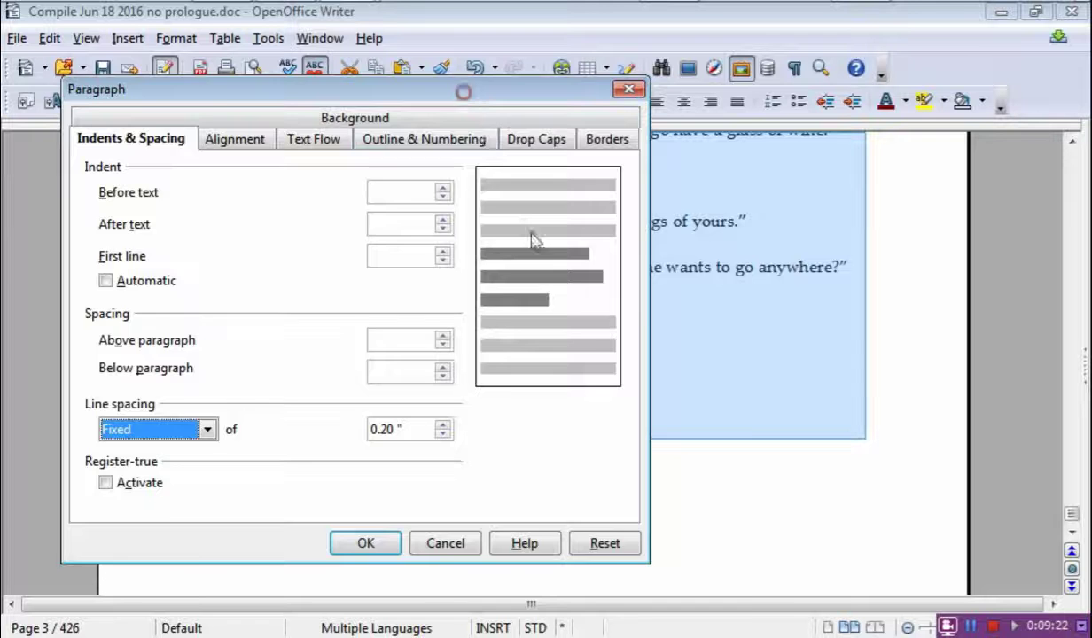
drag(464, 93, 560, 297)
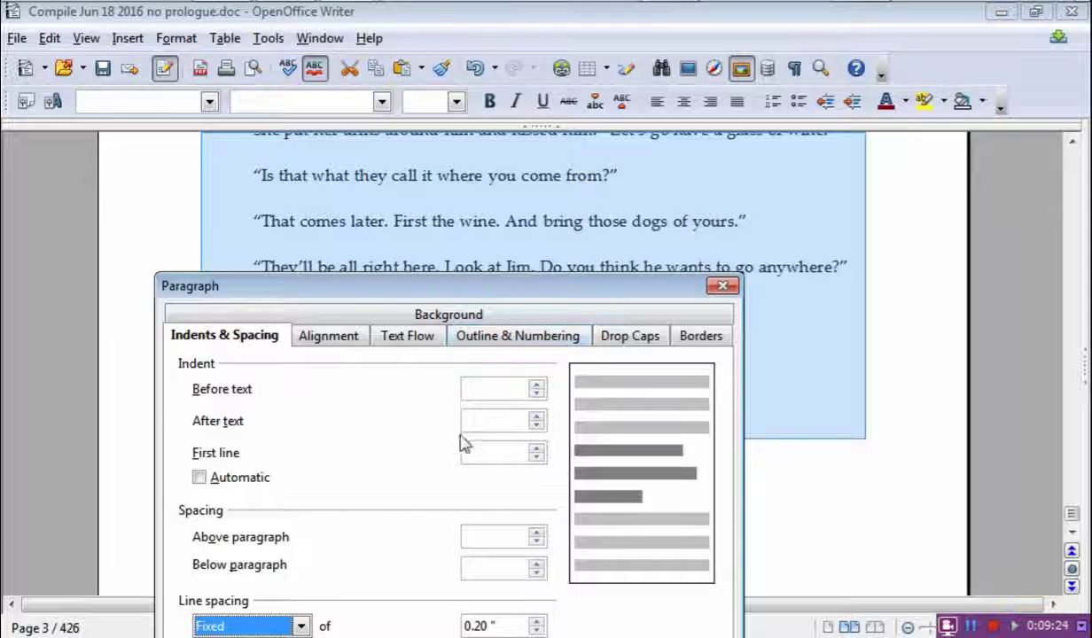
drag(438, 287, 380, 145)
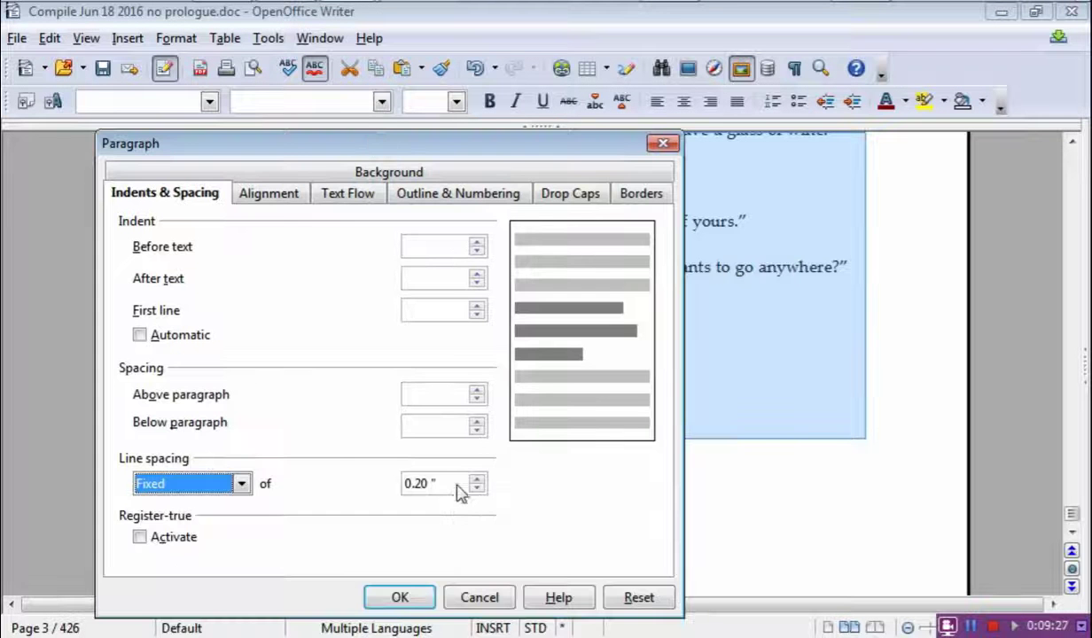
click(423, 483)
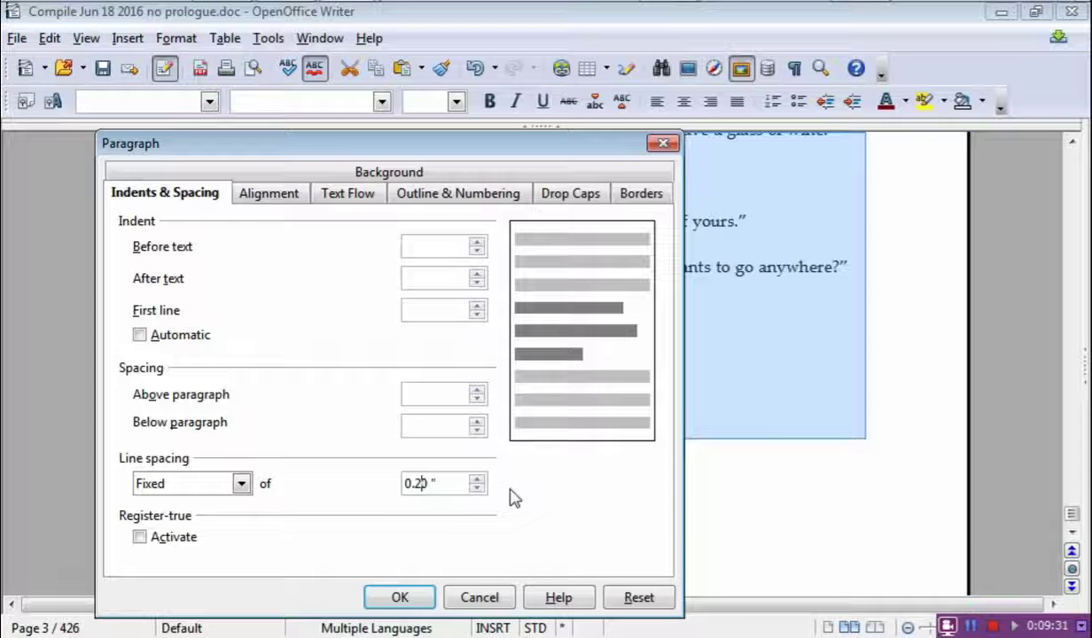
click(400, 597)
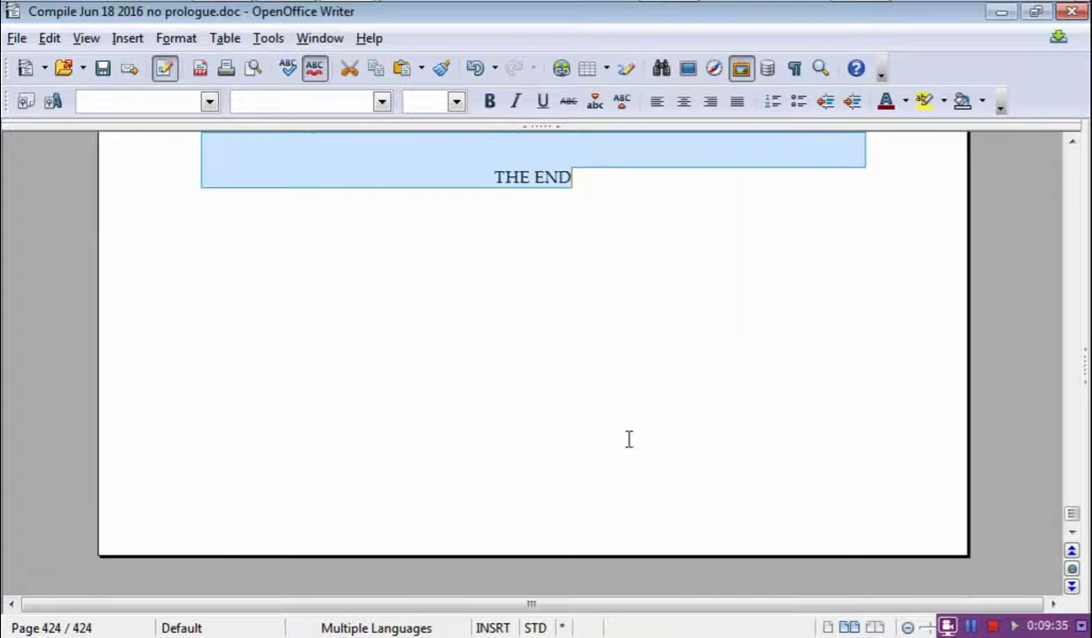
scroll(404, 313, up, 5)
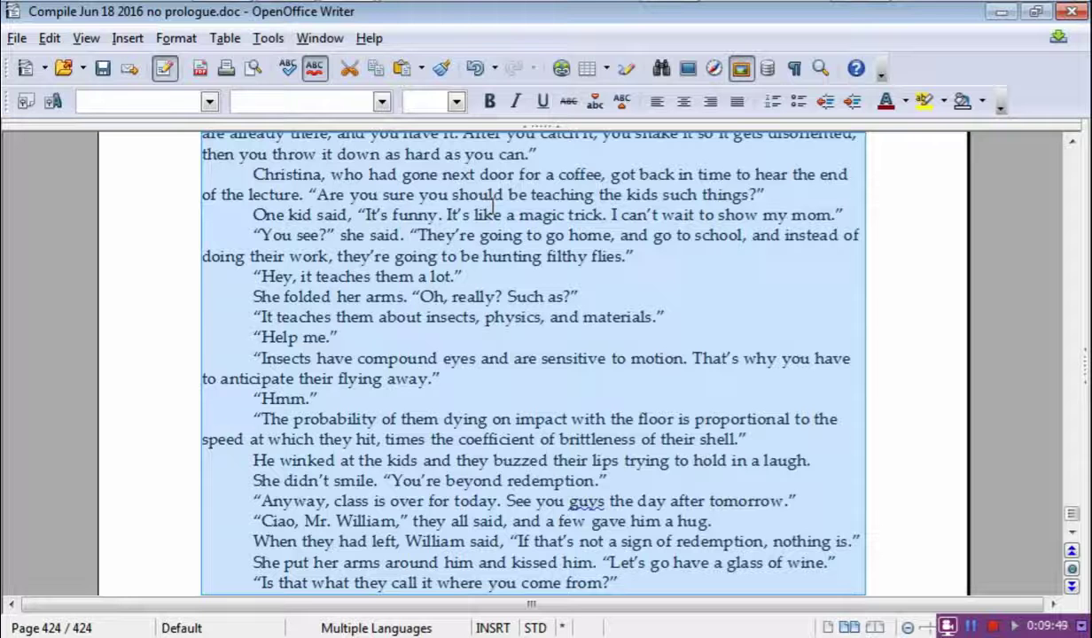
Set the line spacing of the entire selected manuscript to Fixed at 0.30" and clear the selection.
click(173, 40)
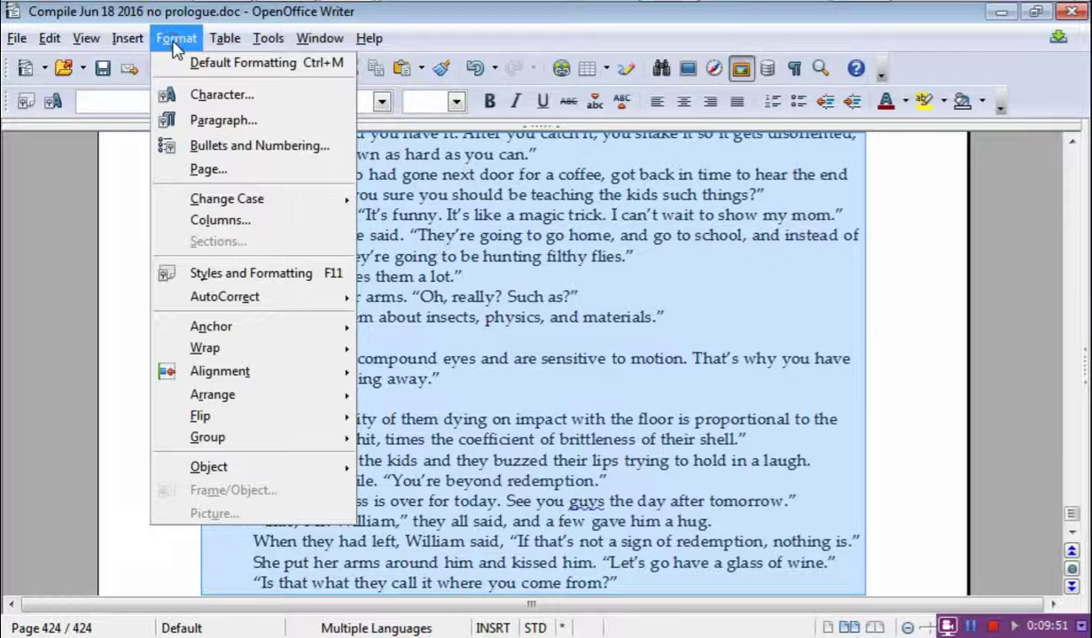
click(177, 120)
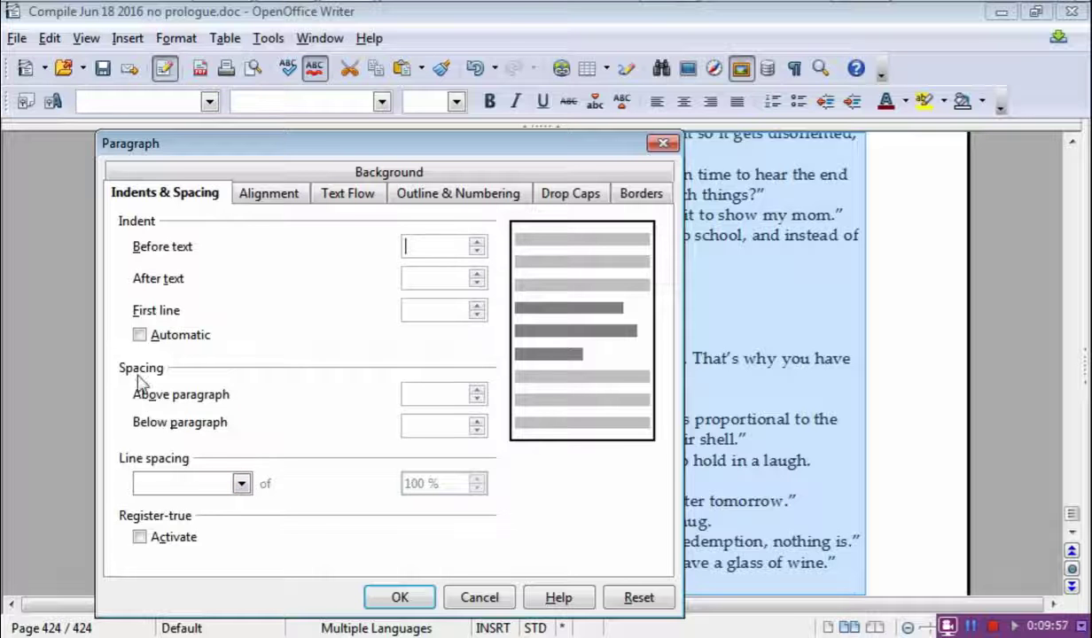
click(242, 484)
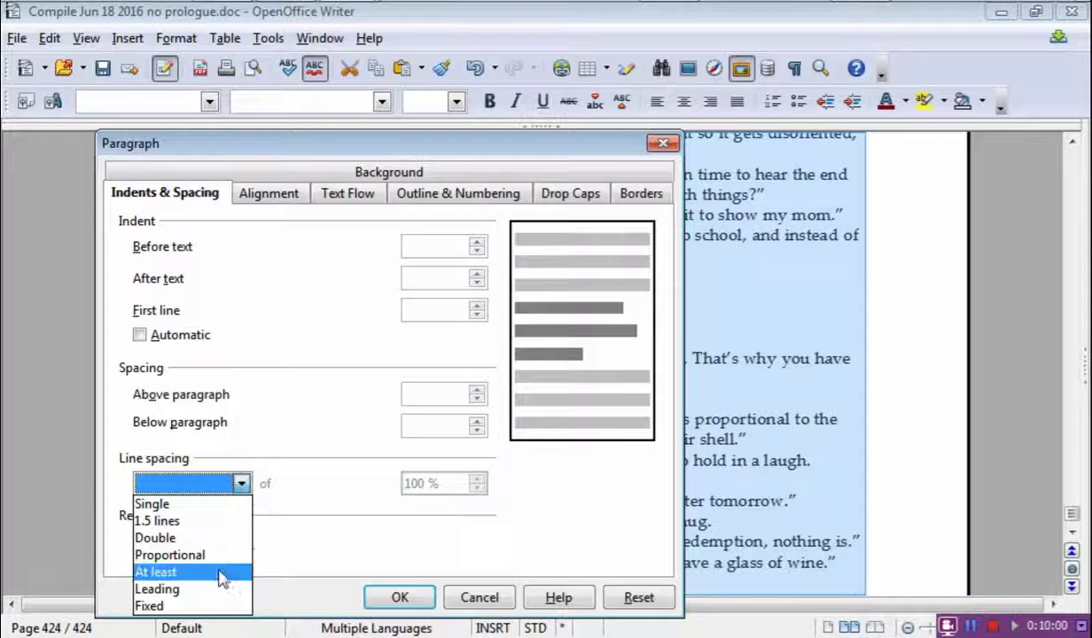
click(207, 607)
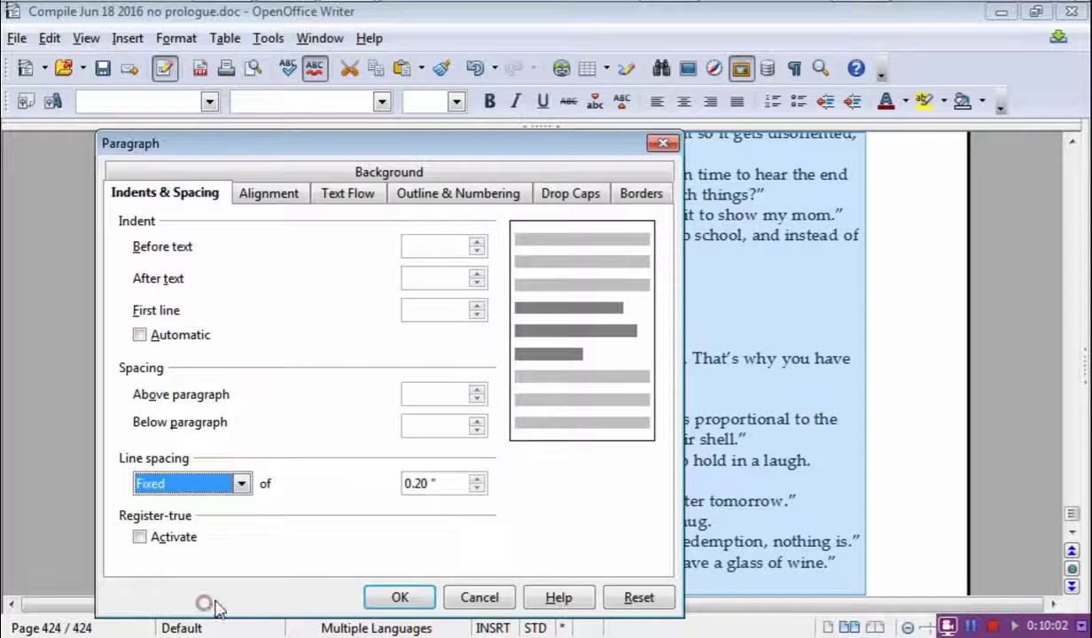
click(419, 483)
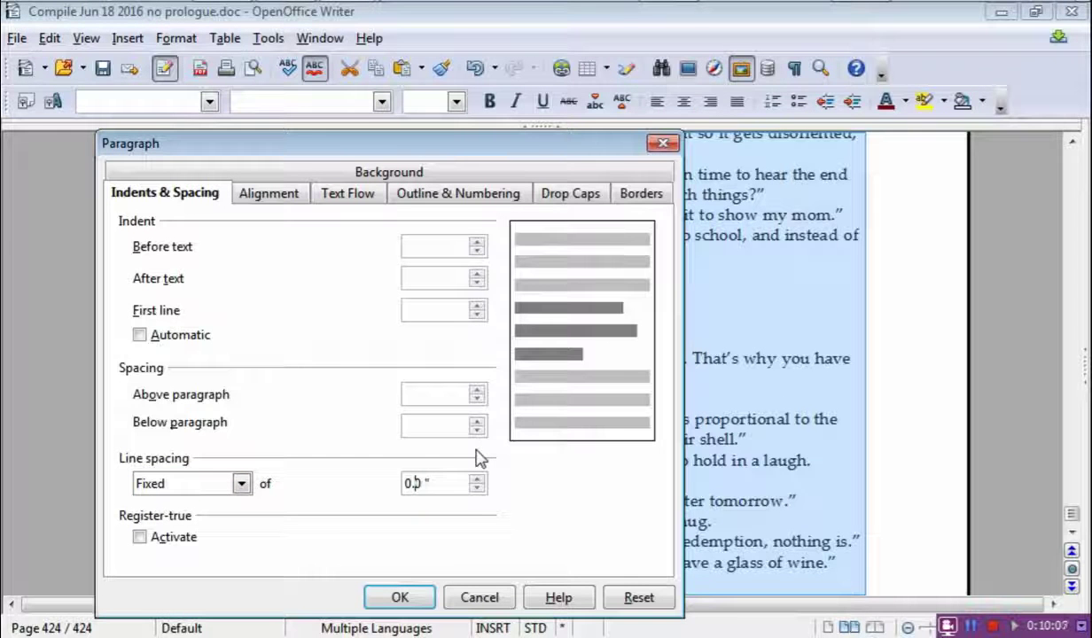
text(39)
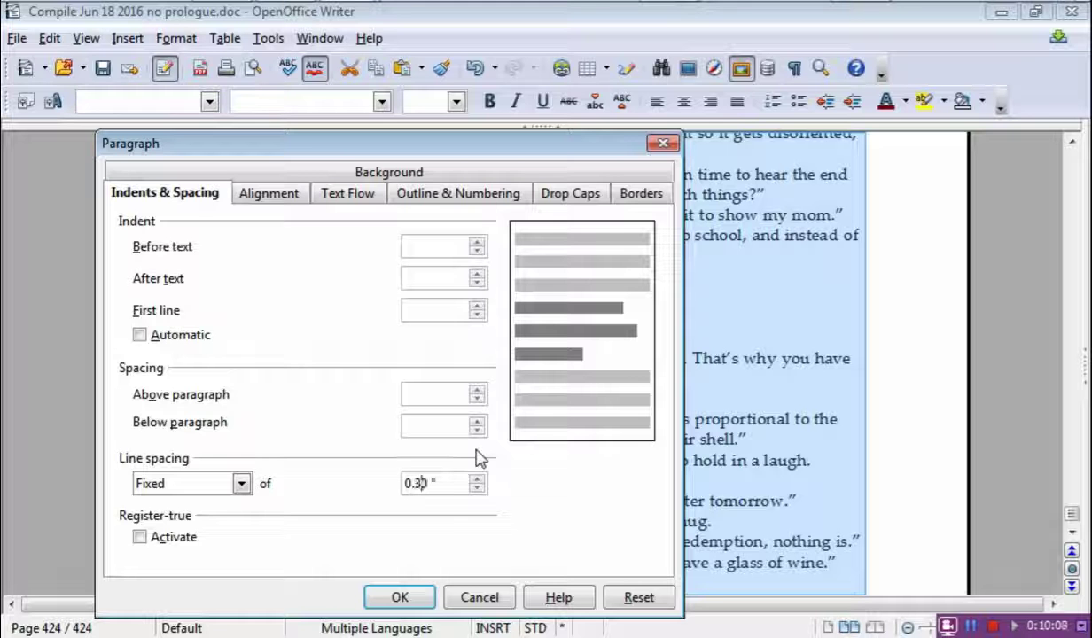
click(419, 601)
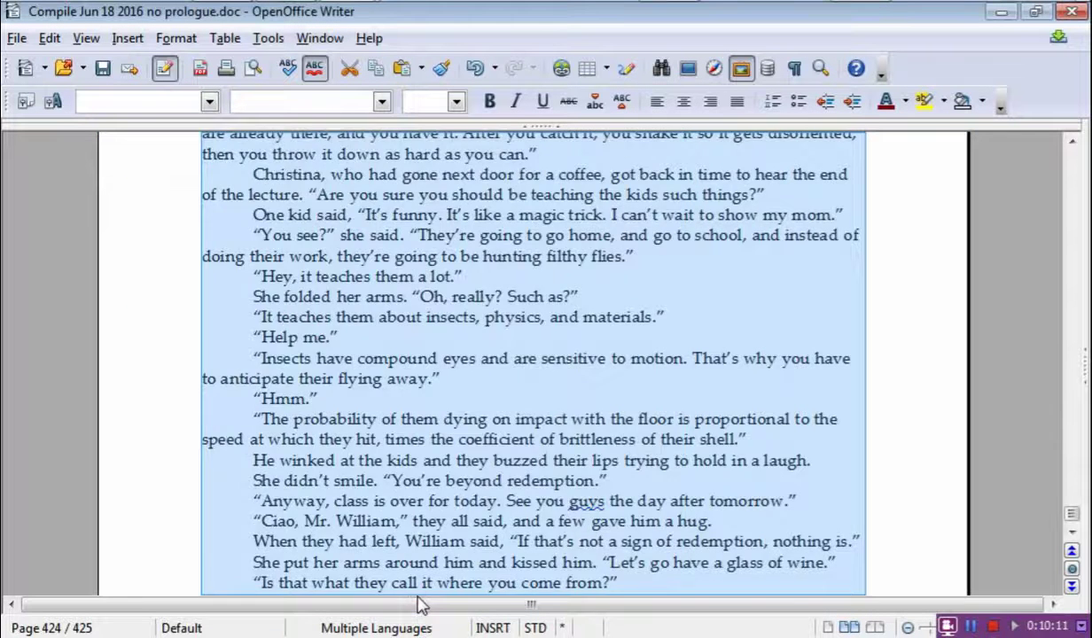
scroll(387, 376, up, 3)
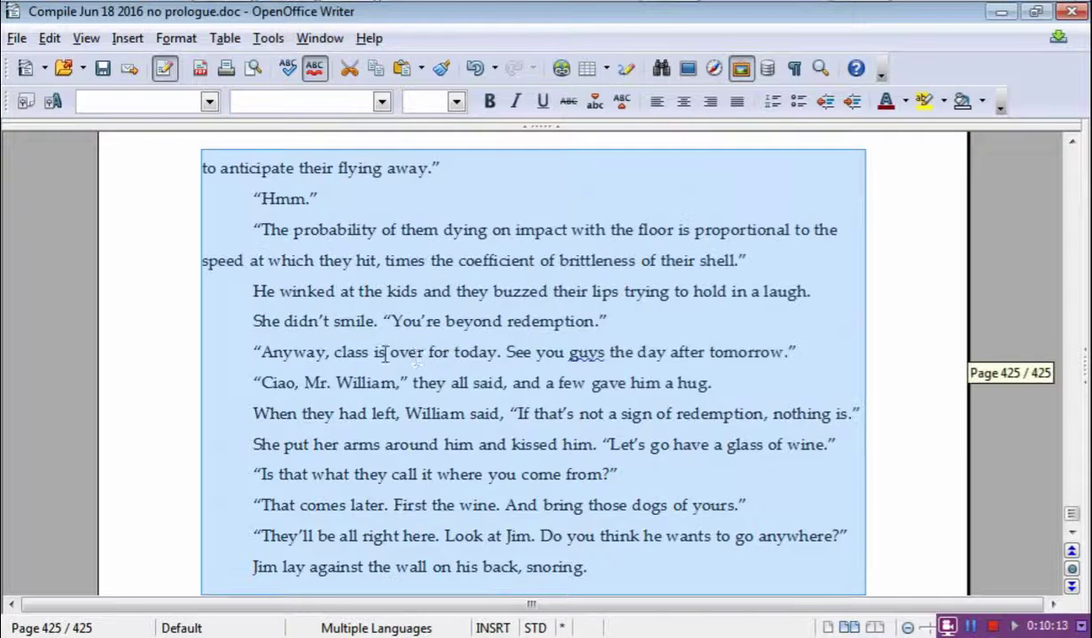
click(416, 356)
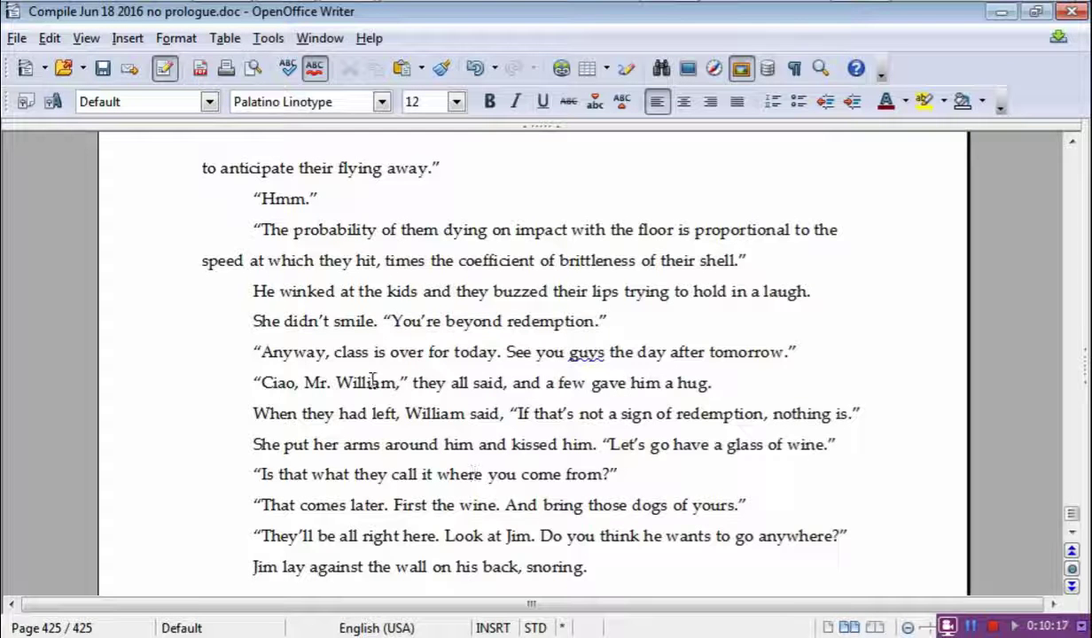
Select the entire manuscript, examine the line spacing on its last pages, and clear the selection.
key(ctrl+a)
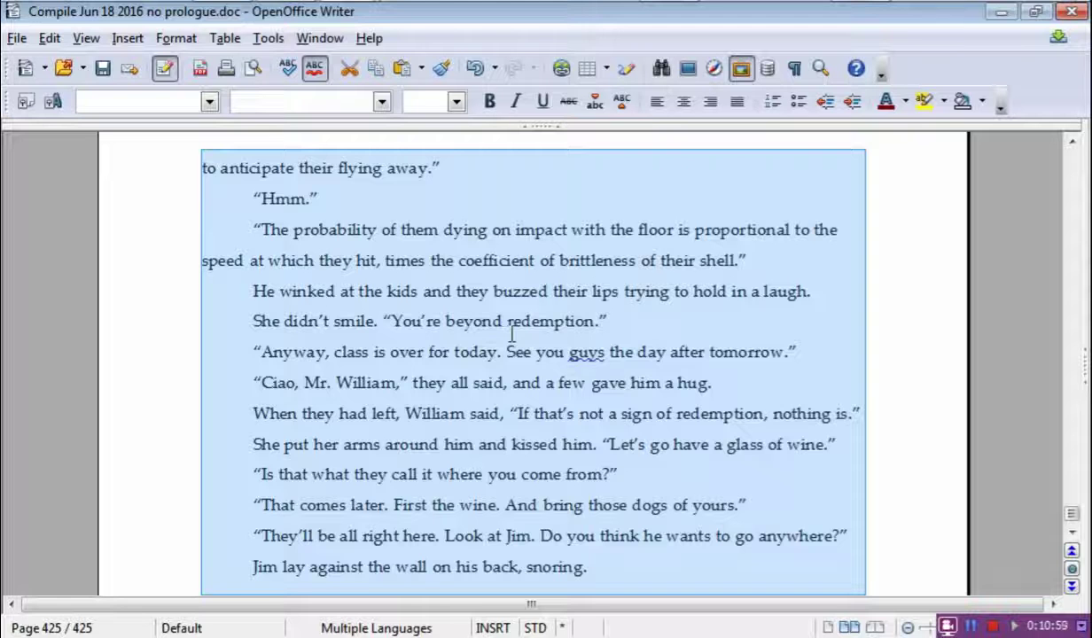
key(Delete)
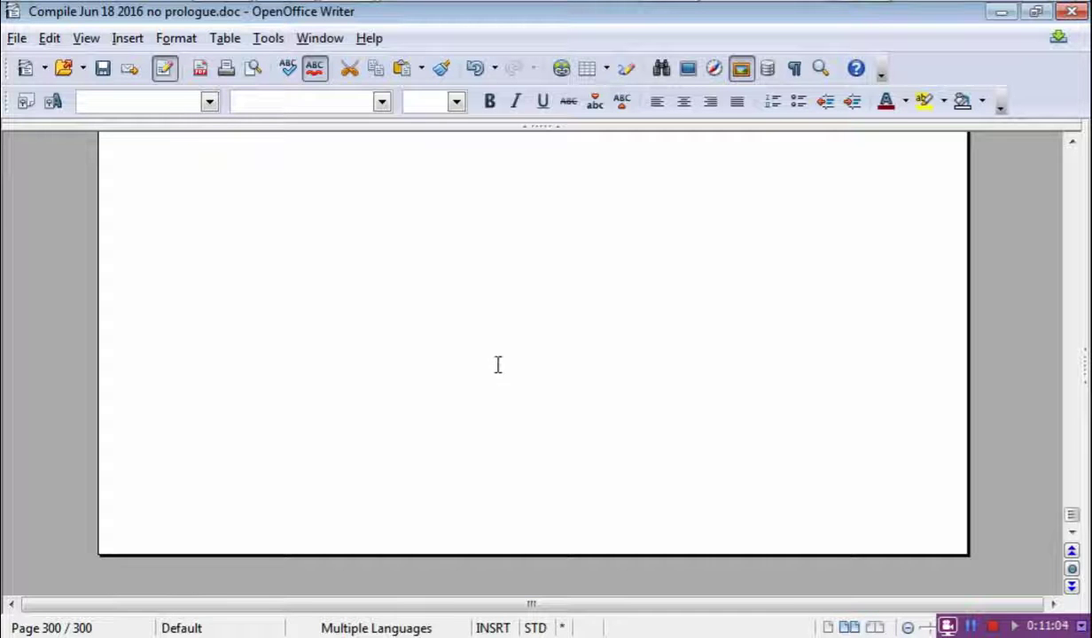
scroll(501, 364, up, 10)
key(shift+Up)
key(shift+Up)
key(shift+Up)
key(shift+Up)
key(shift+Up)
key(shift+Up)
key(shift+Up)
key(shift+Up)
key(shift+Up)
key(shift+Up)
key(shift+Up)
key(shift+Up)
key(shift+Up)
key(shift+Up)
key(shift+Up)
key(shift+Up)
key(shift+Up)
key(shift+Up)
key(shift+Up)
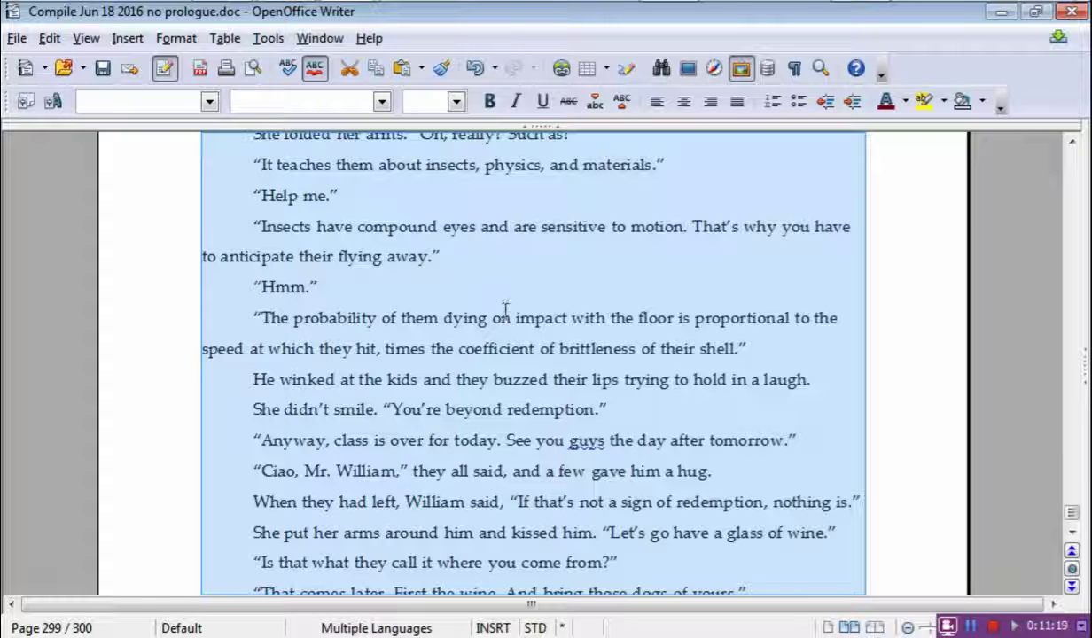
click(466, 310)
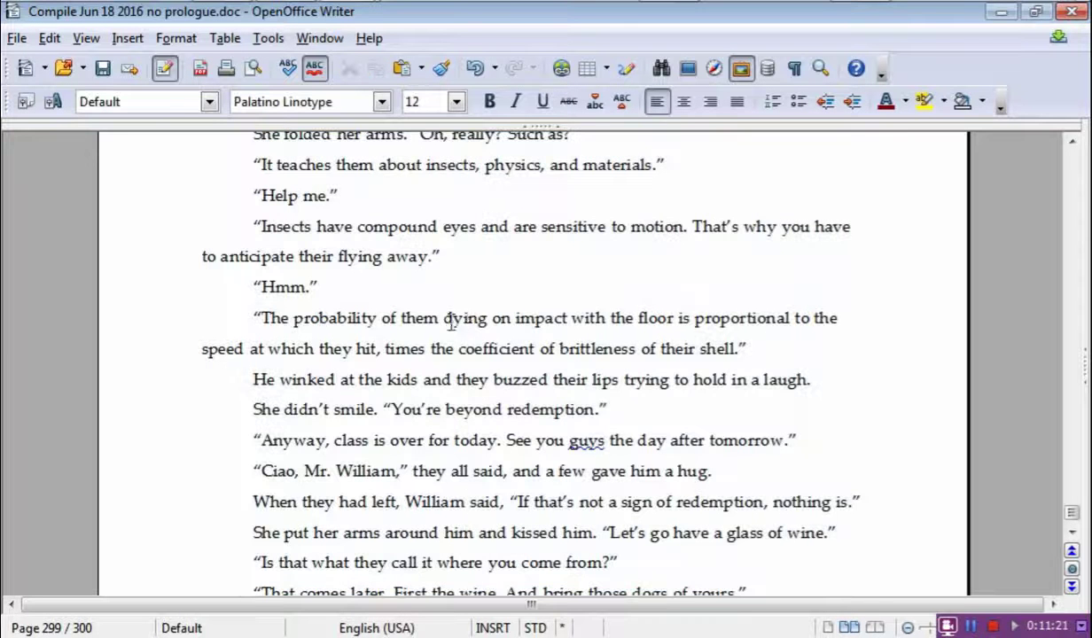
Select the entire manuscript and set its line spacing to Fixed at 0.25".
click(451, 318)
key(ctrl+a)
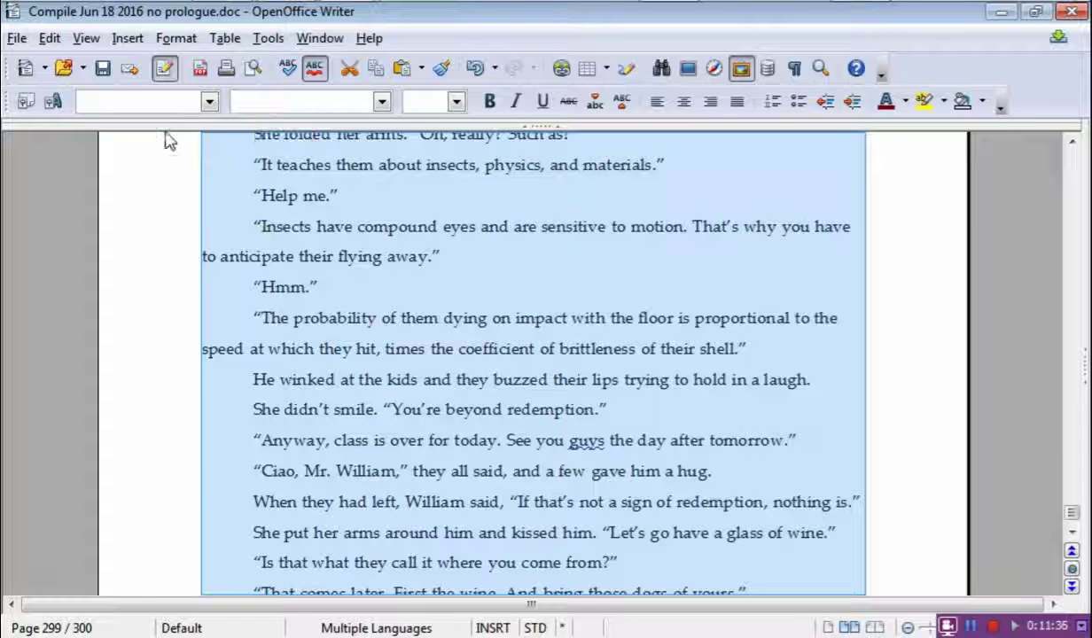
click(168, 38)
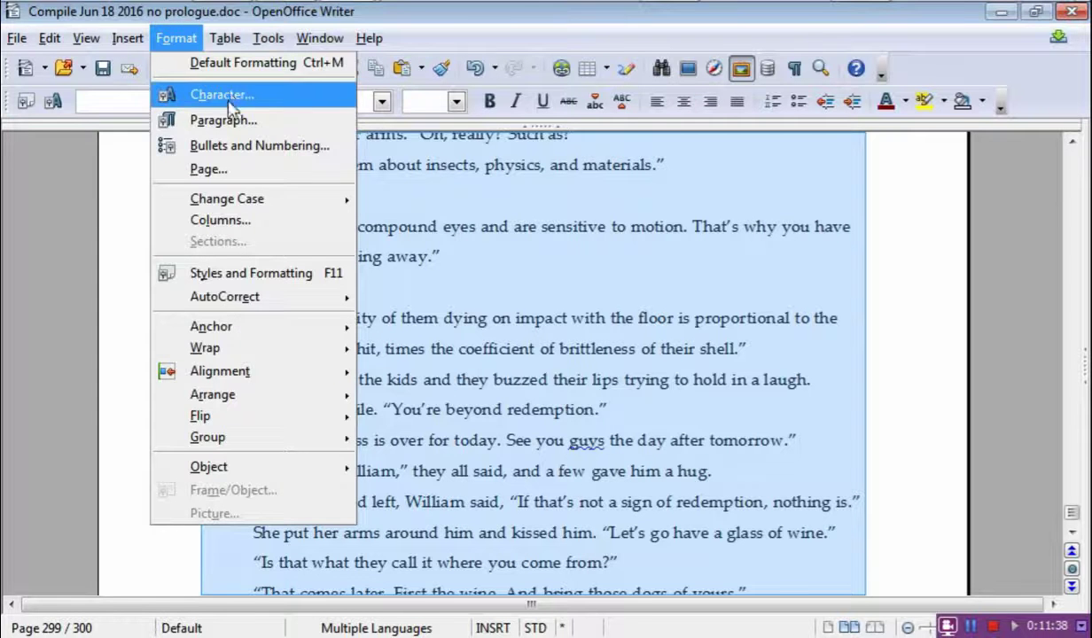
click(220, 121)
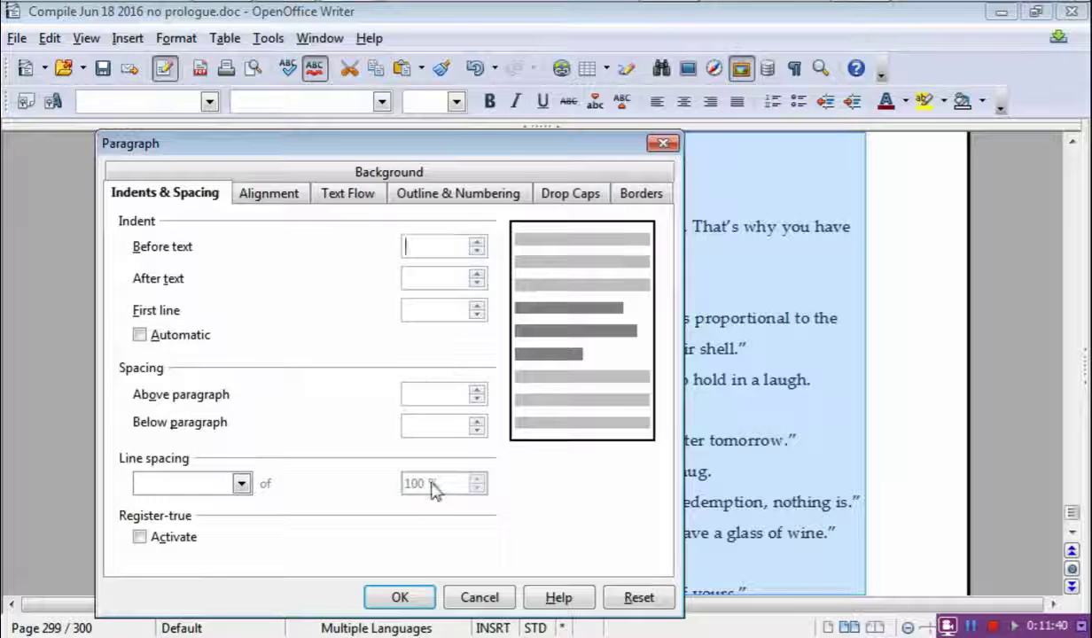
click(242, 484)
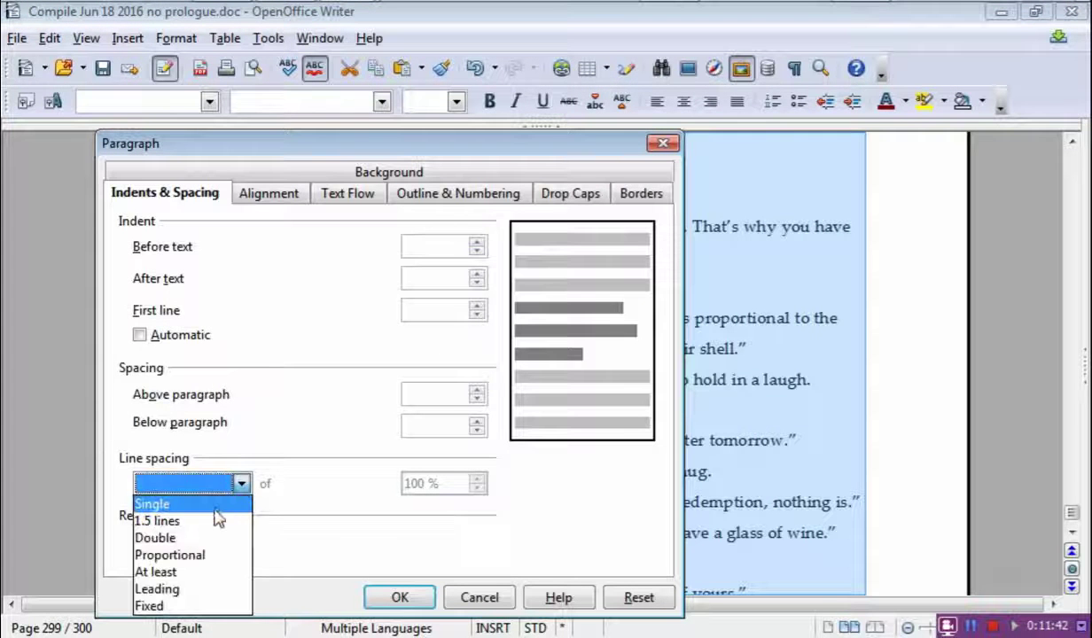
click(207, 608)
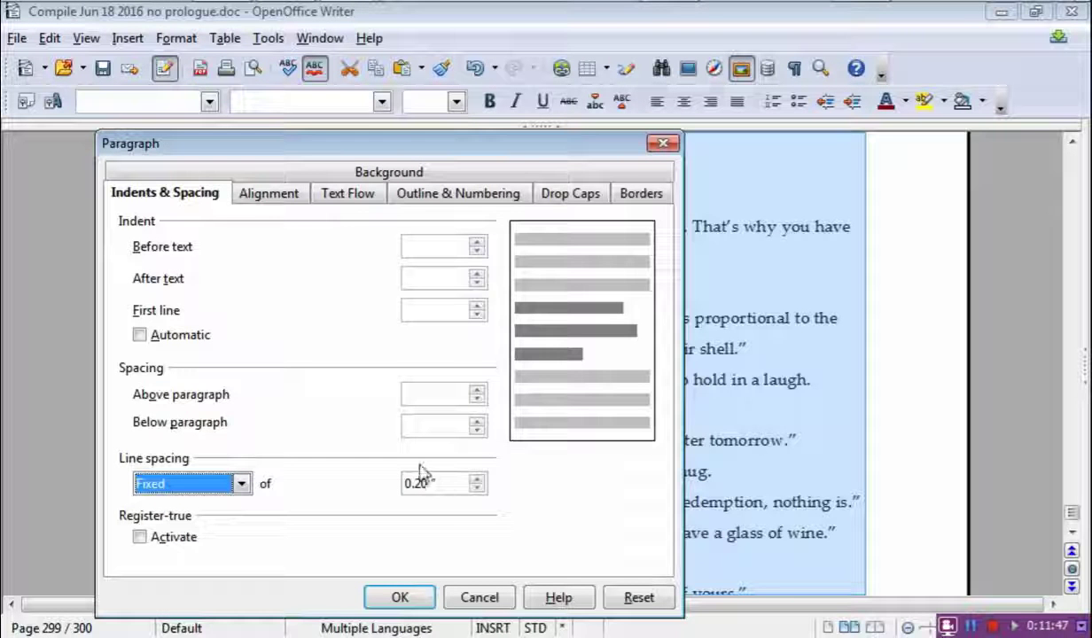
click(424, 482)
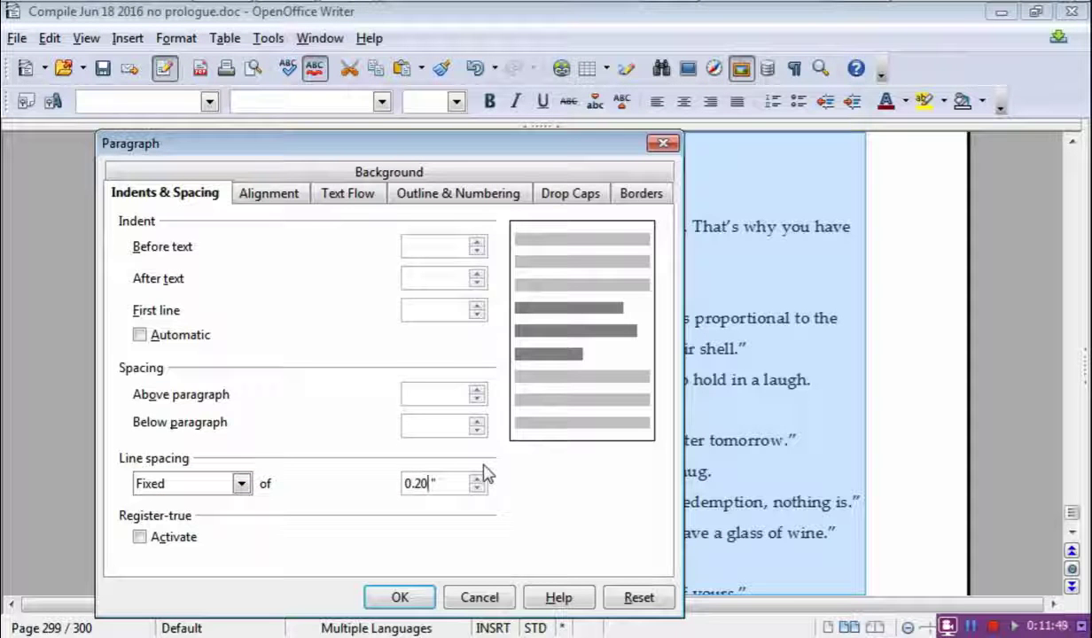
text(5)
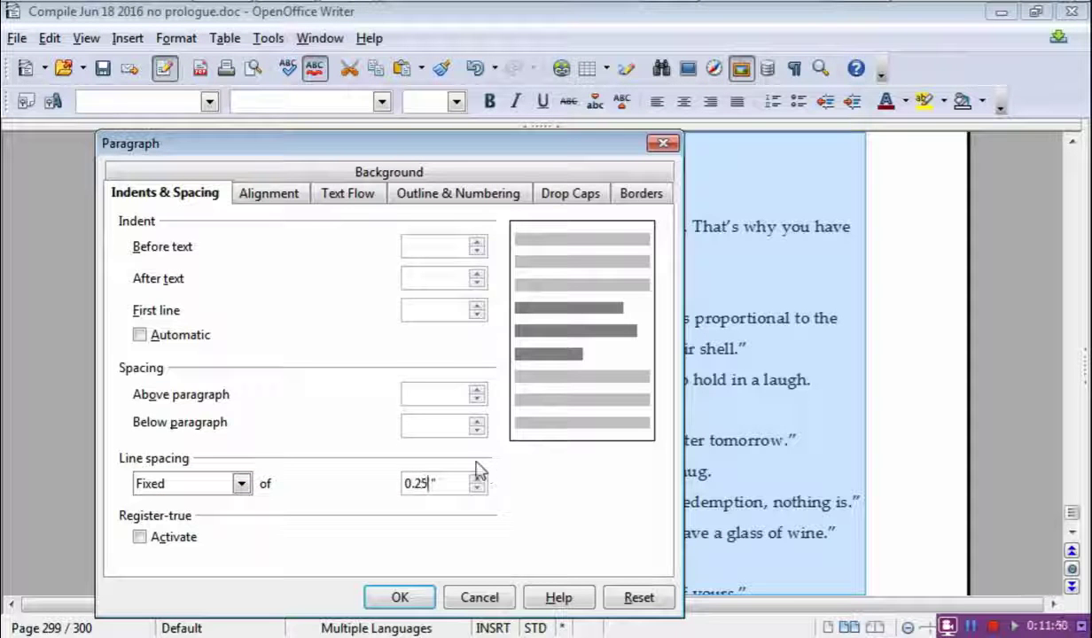
click(395, 597)
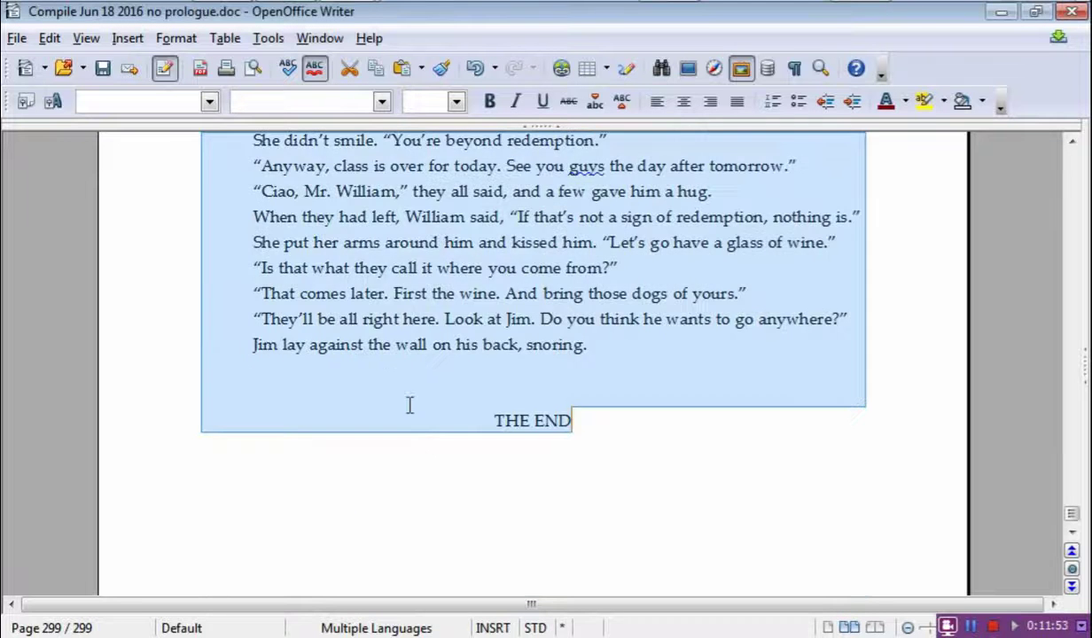
Clear the selection and examine the line spacing on the manuscript's closing pages and on an early chapter page.
scroll(421, 399, up, 5)
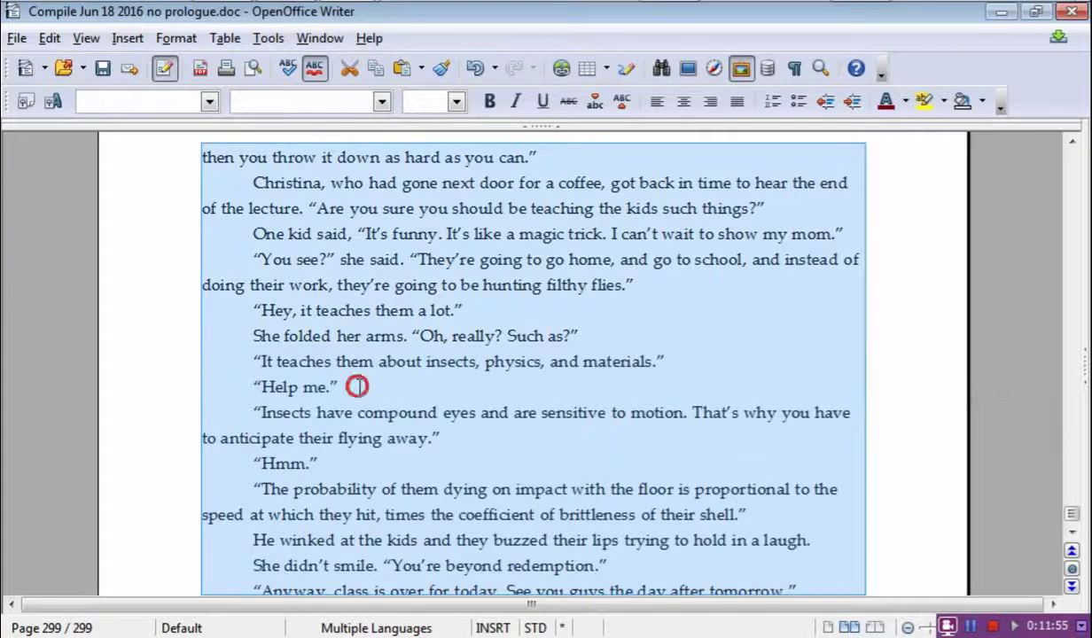
click(343, 387)
scroll(429, 323, up, 5)
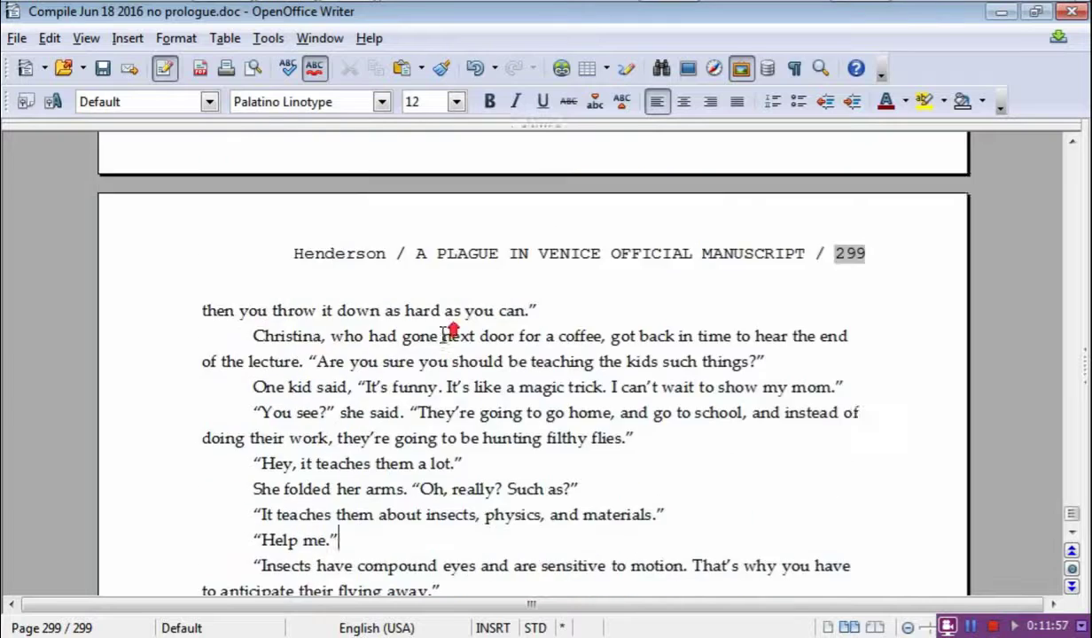
scroll(446, 347, up, 4)
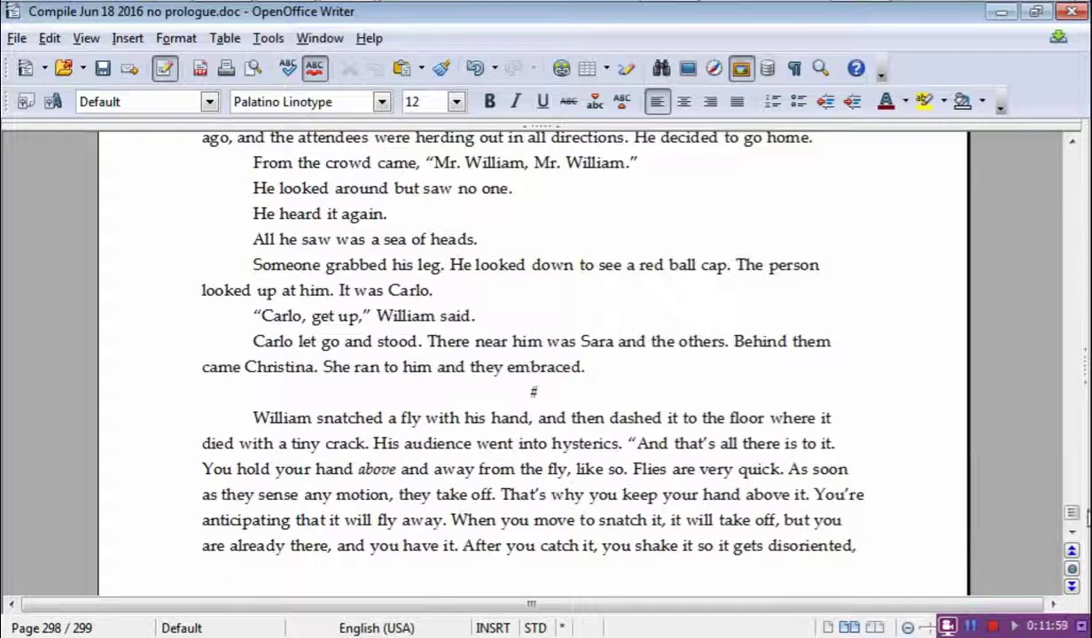
drag(1071, 523, 1072, 177)
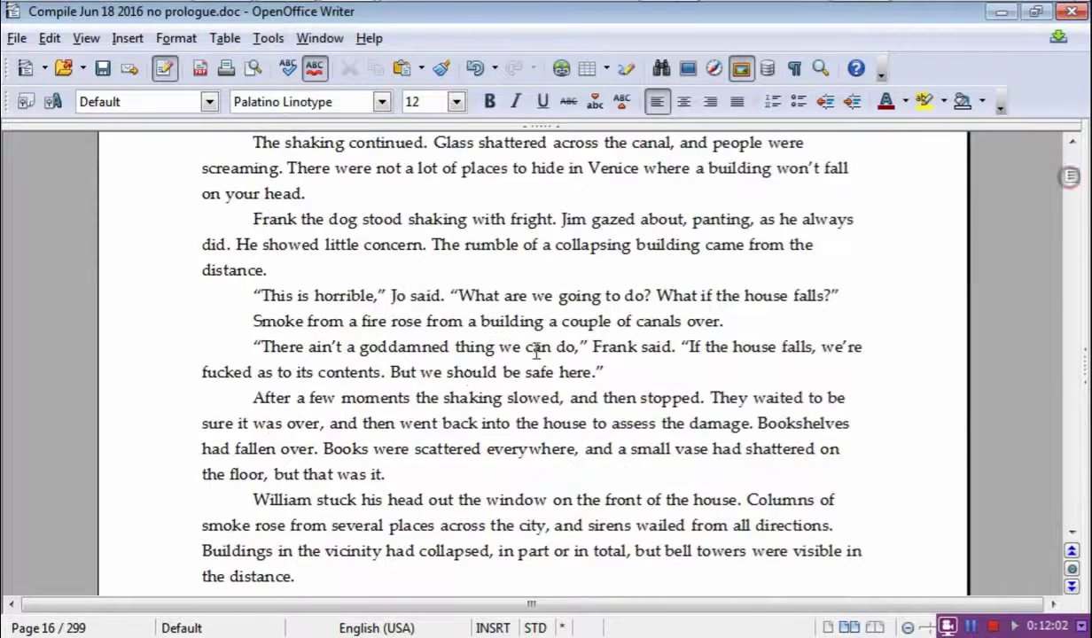
click(418, 370)
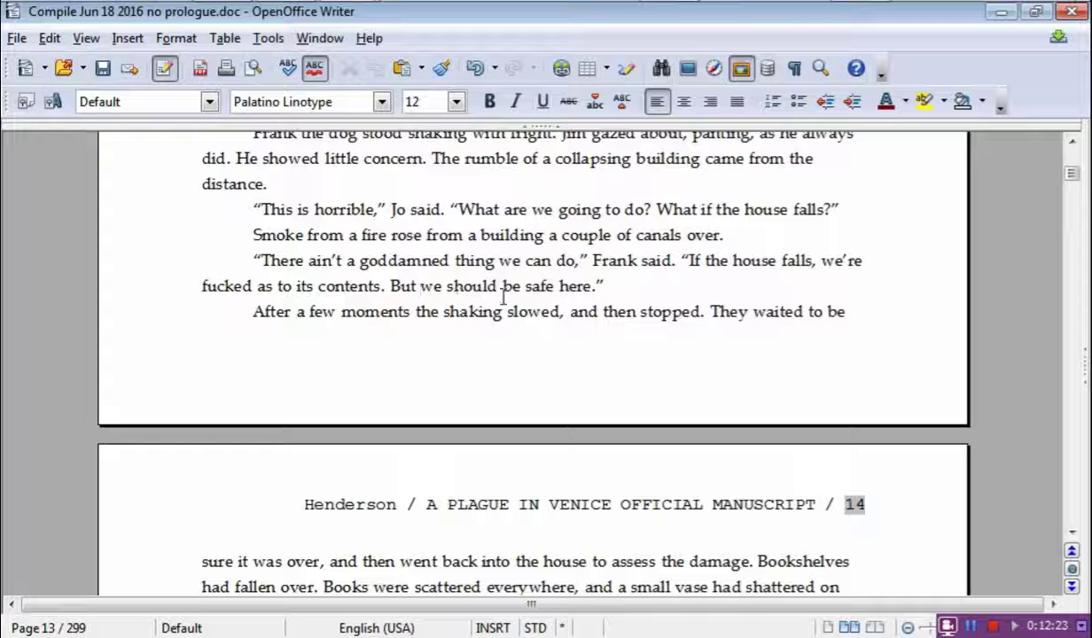
scroll(517, 337, up, 2)
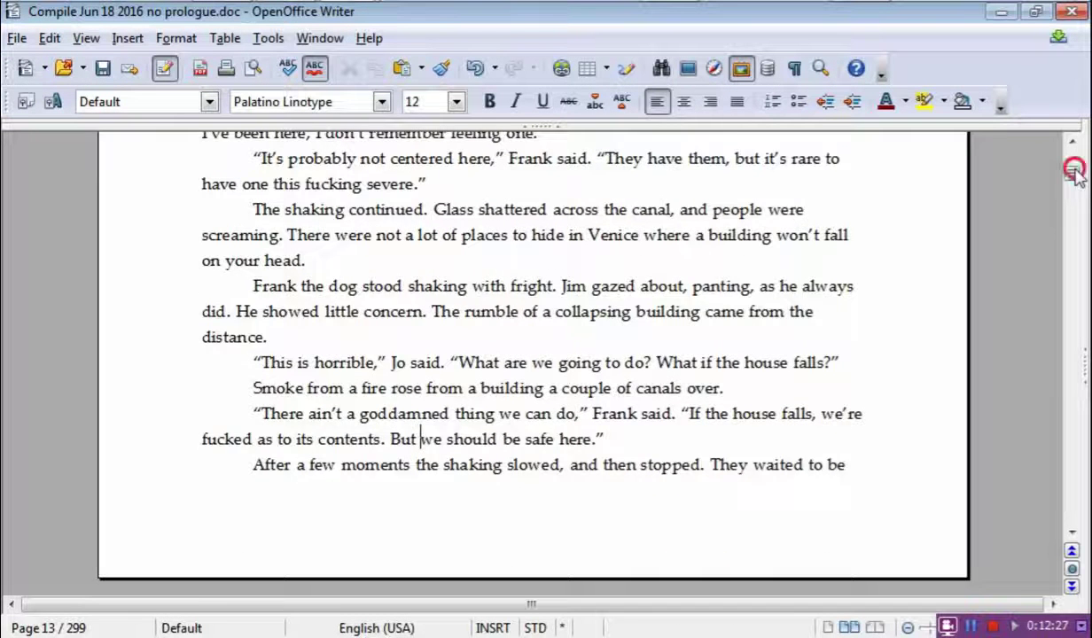
Return to the start of the manuscript and examine the pages from the title page through the opening of Chapter One.
drag(1072, 173, 1074, 157)
scroll(706, 300, down, 3)
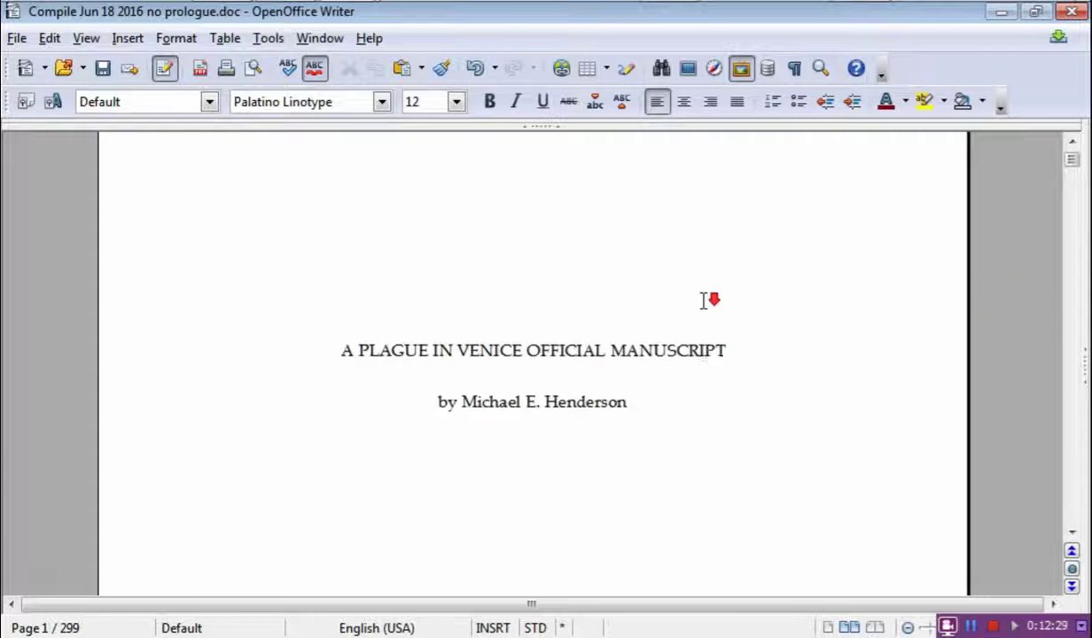
scroll(706, 299, down, 12)
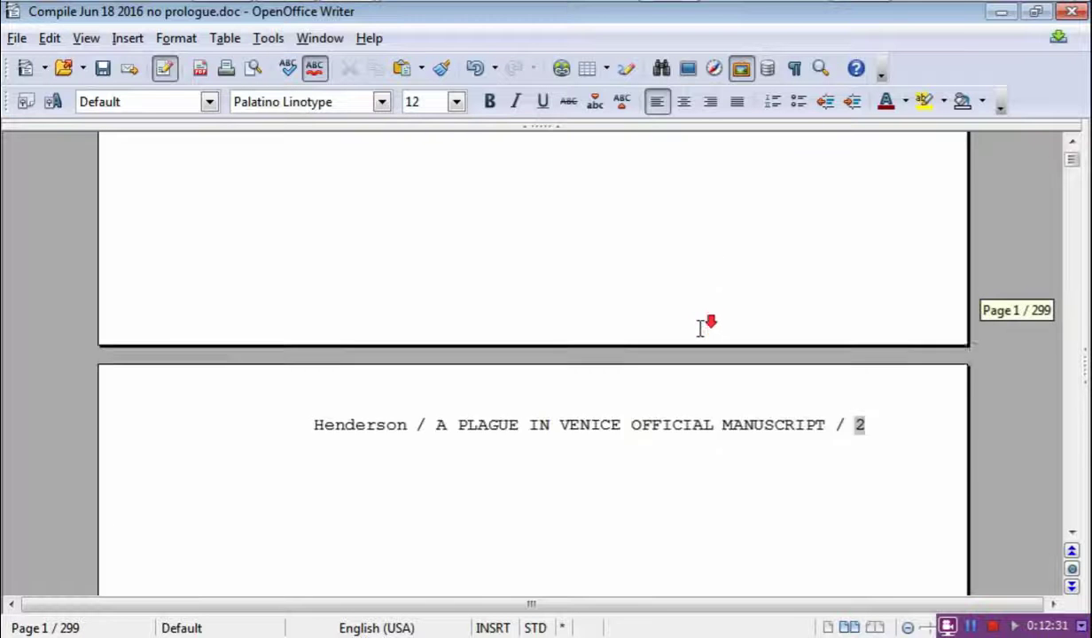
scroll(698, 339, down, 15)
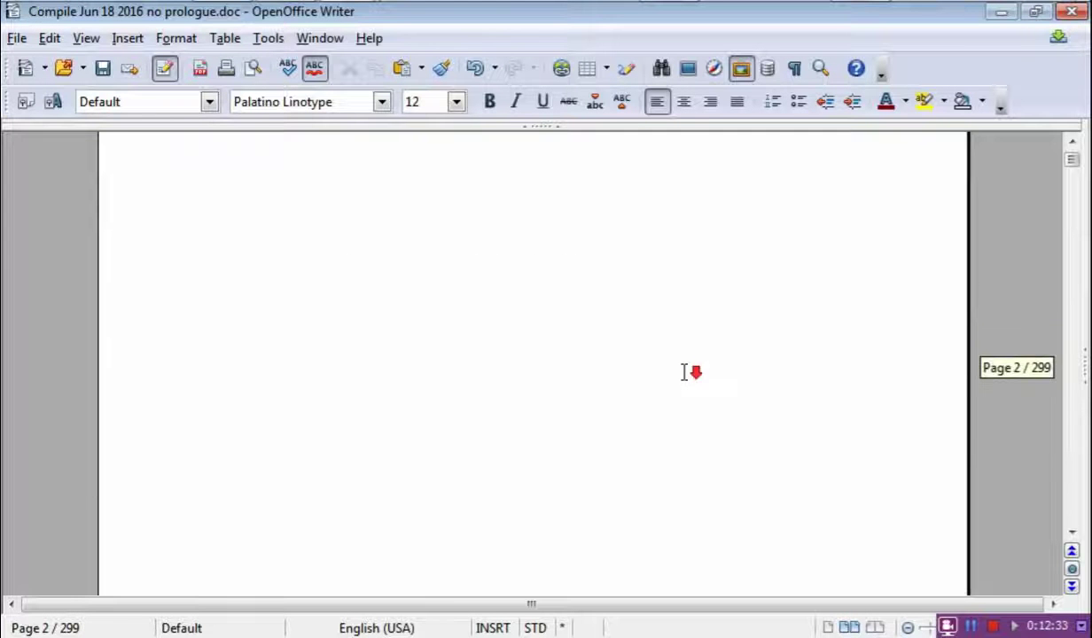
scroll(674, 399, down, 10)
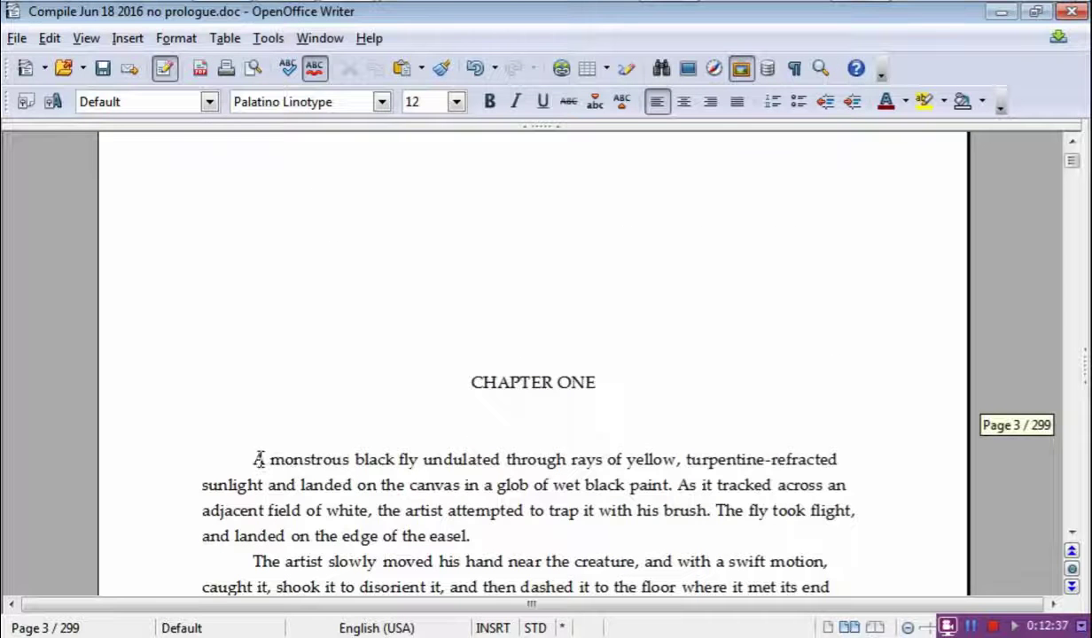
scroll(563, 404, down, 3)
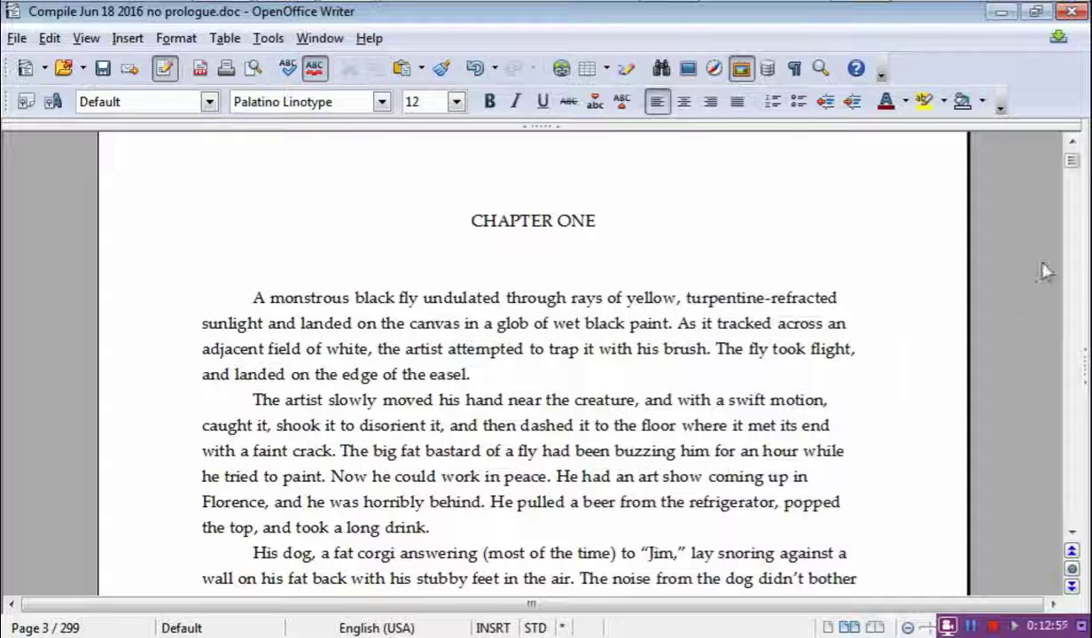
Go back to the title page, place the cursor in its text, and check which page style it uses.
drag(1075, 163, 1073, 161)
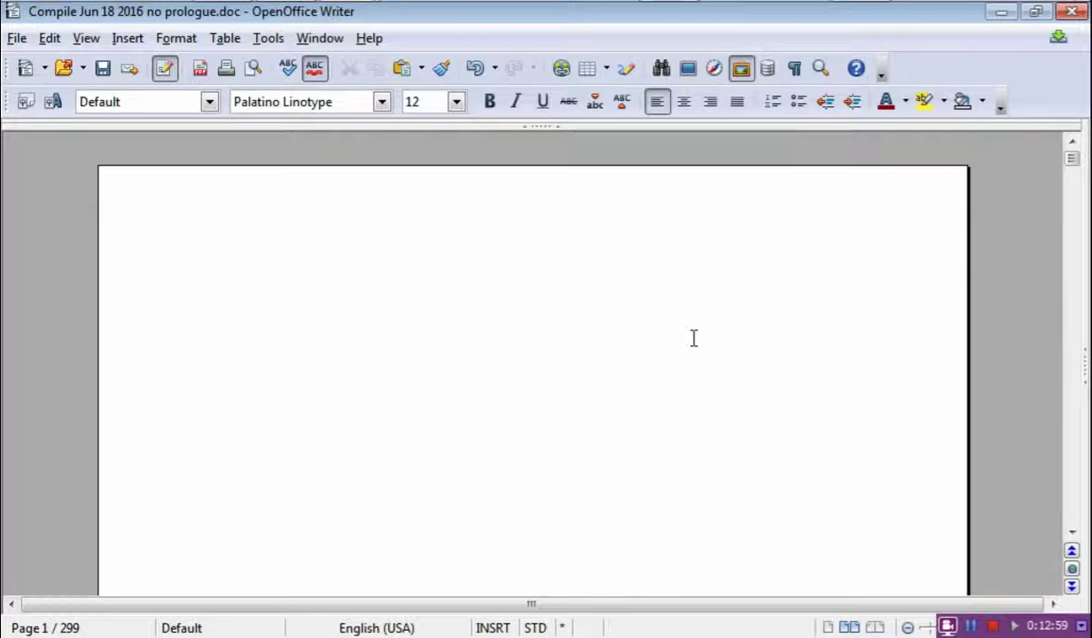
scroll(692, 336, down, 10)
scroll(690, 370, up, 5)
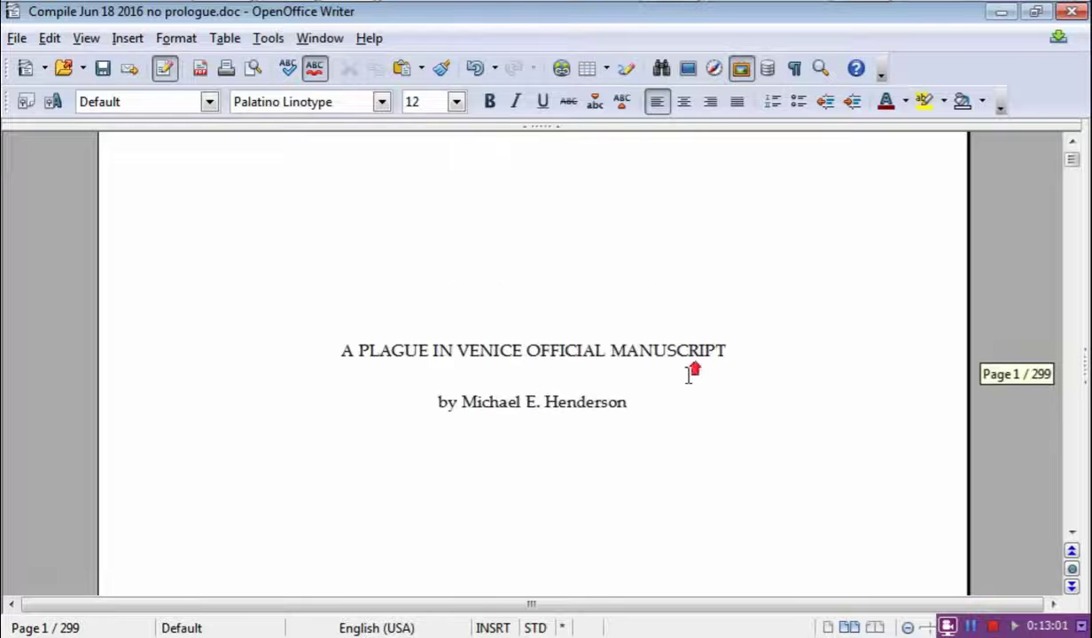
scroll(693, 378, down, 2)
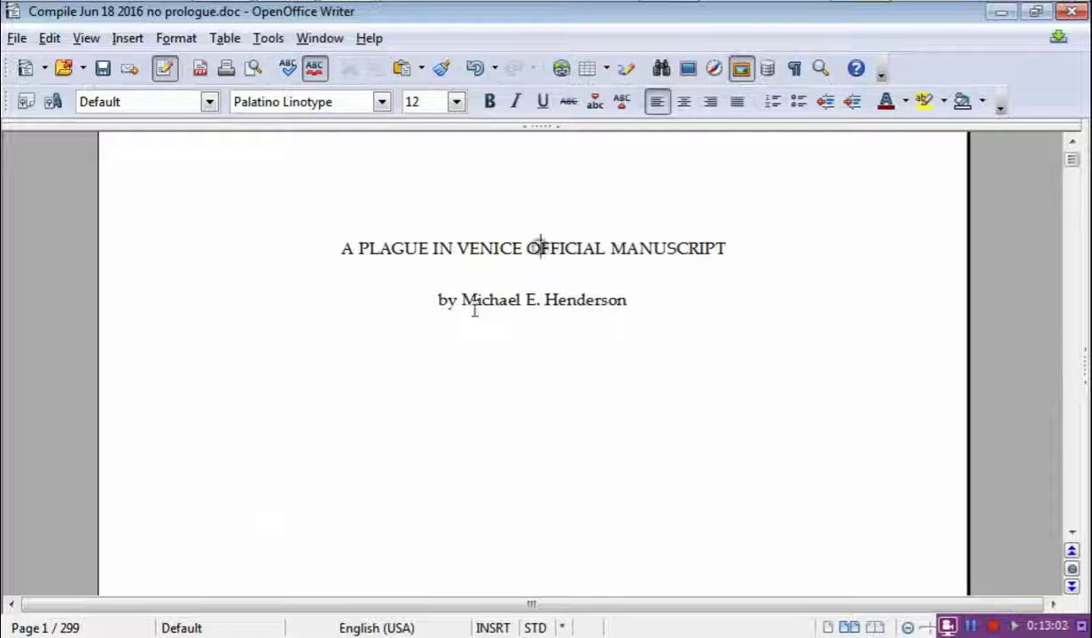
click(521, 242)
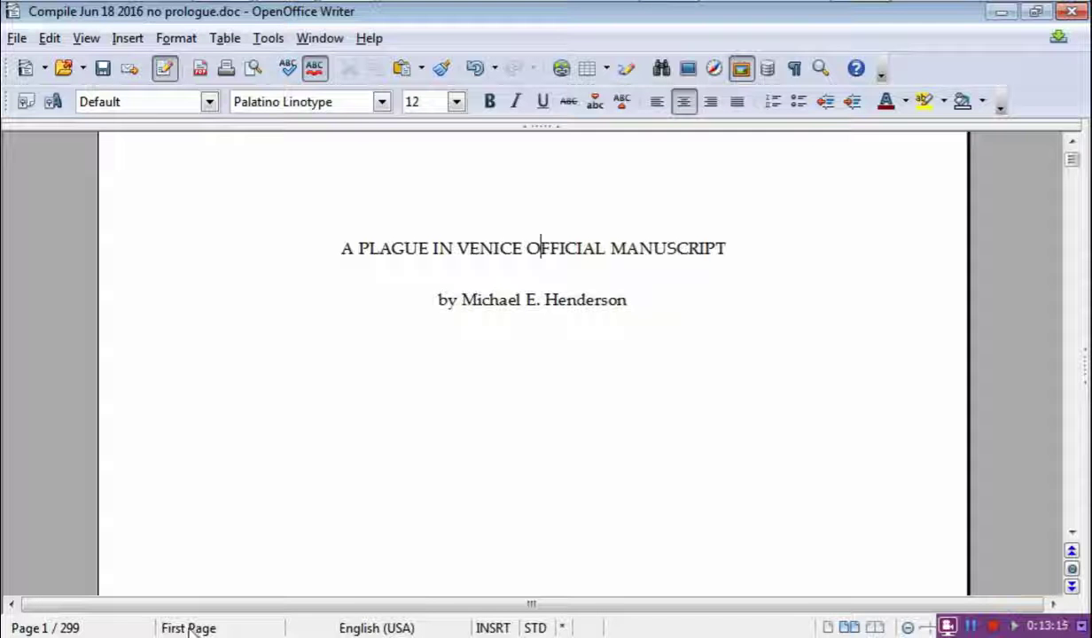
click(487, 300)
scroll(522, 276, up, 8)
scroll(532, 306, down, 4)
scroll(529, 315, down, 8)
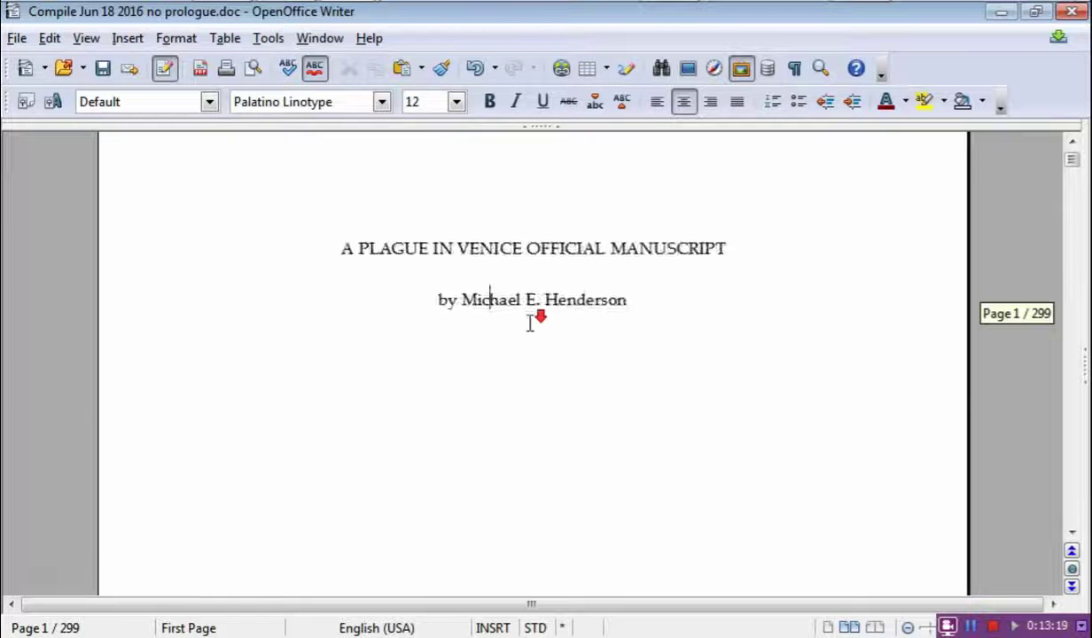
scroll(531, 342, up, 8)
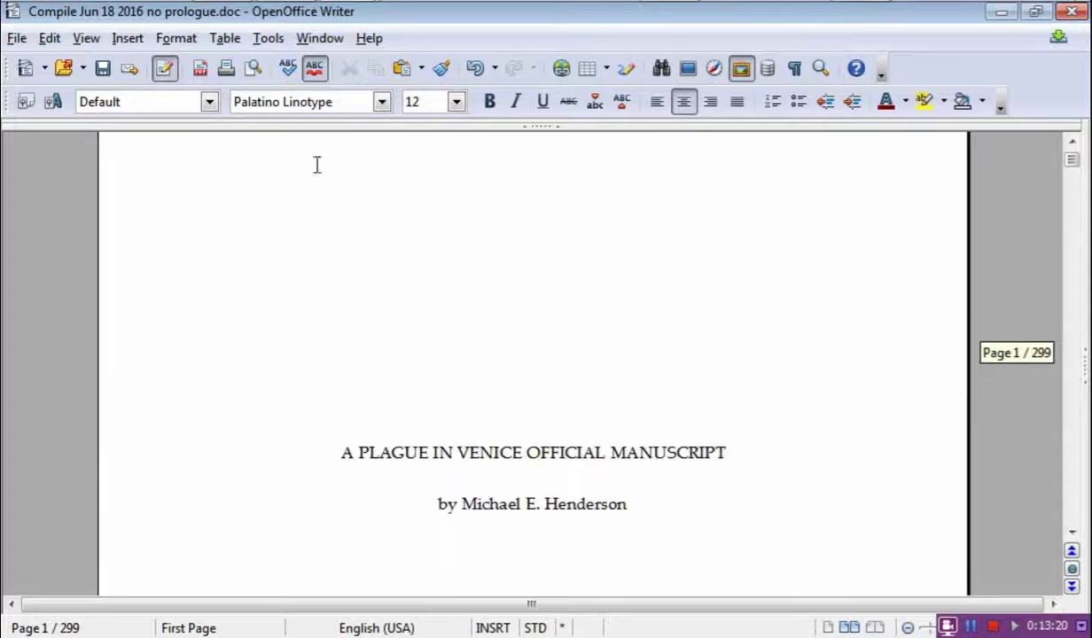
Open the title page's page style settings and choose Left Page as the style that follows First Page.
click(176, 38)
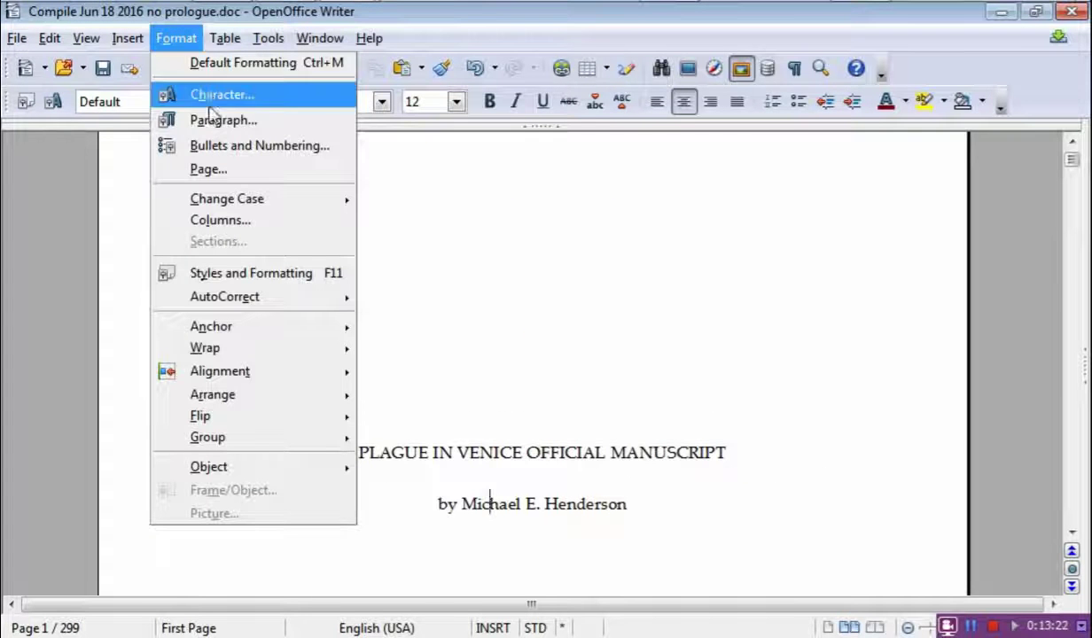
click(233, 170)
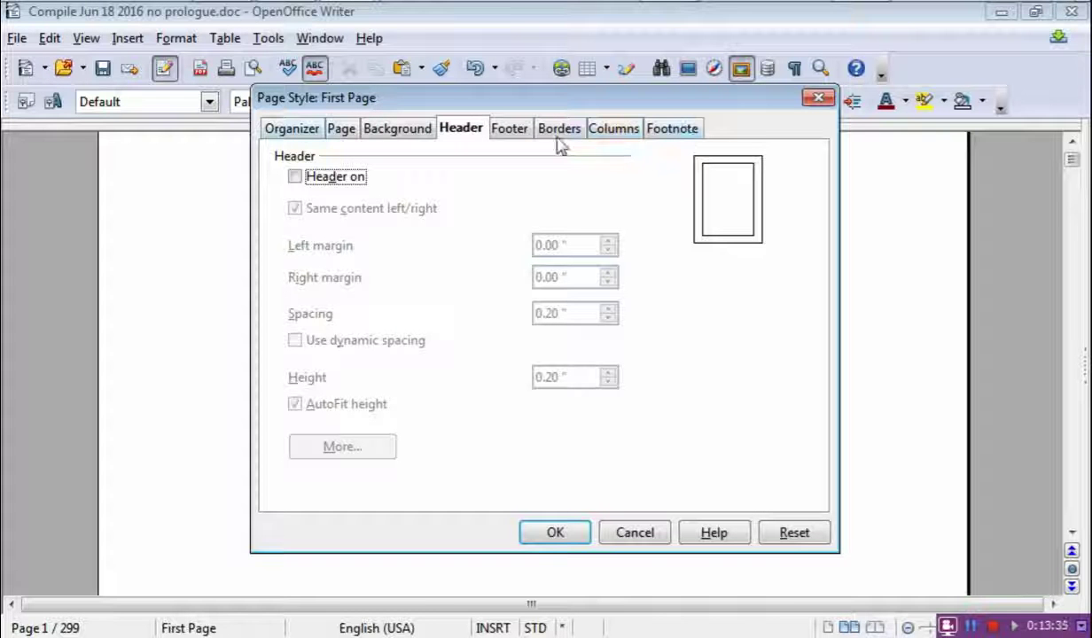
click(296, 131)
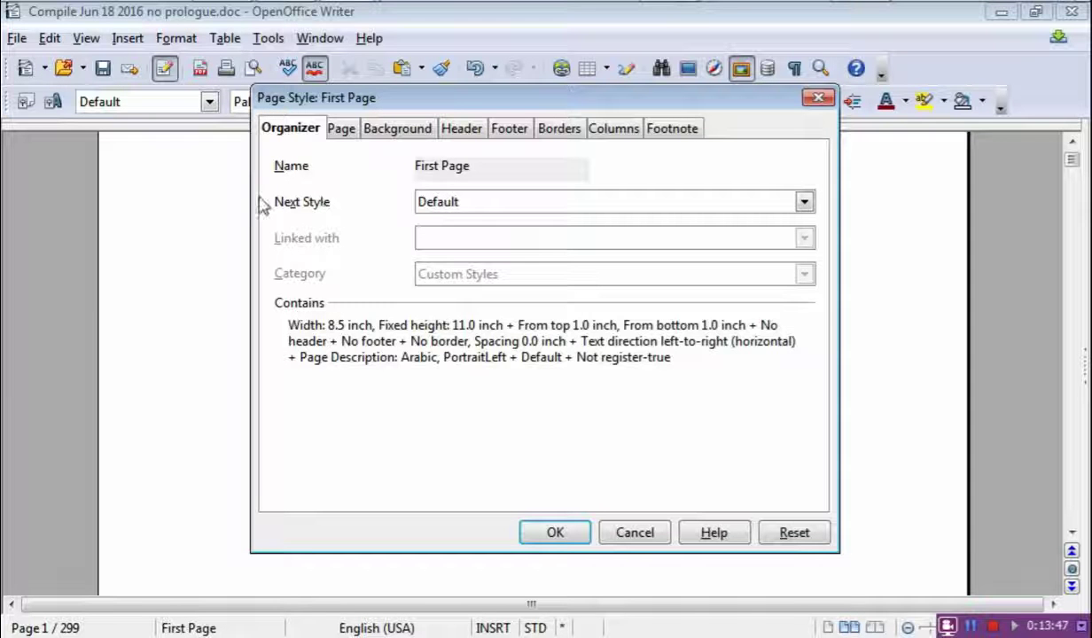
click(805, 202)
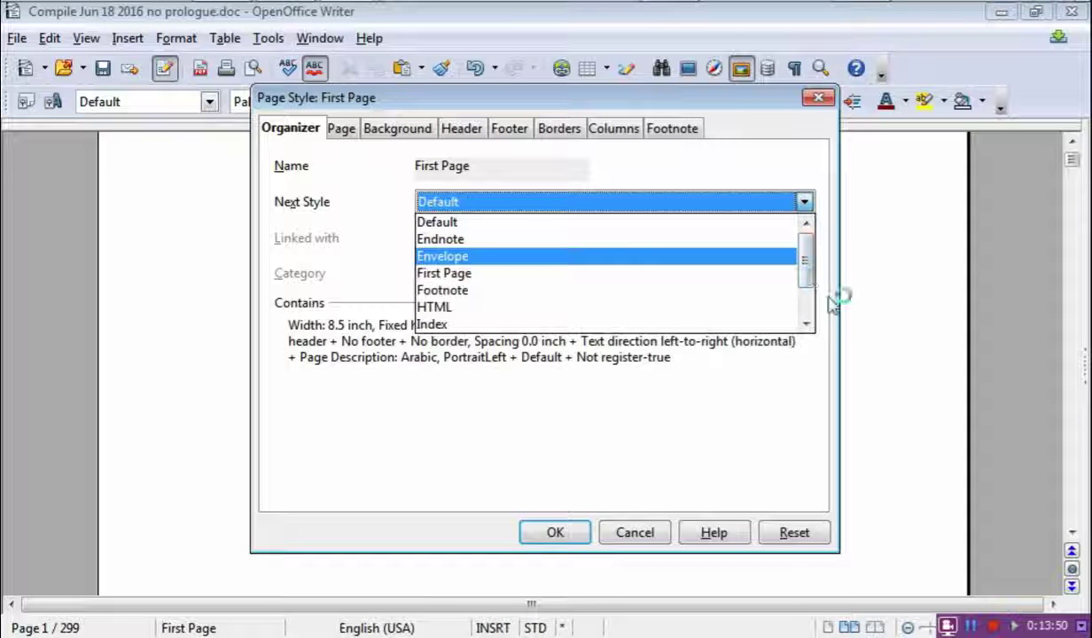
scroll(809, 306, down, 1)
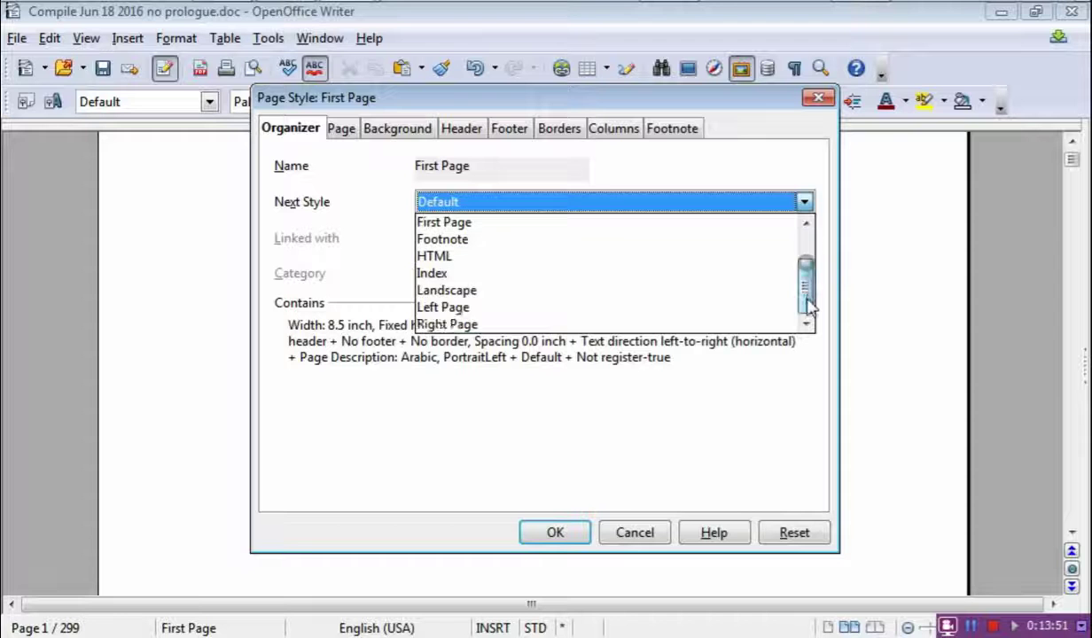
click(477, 308)
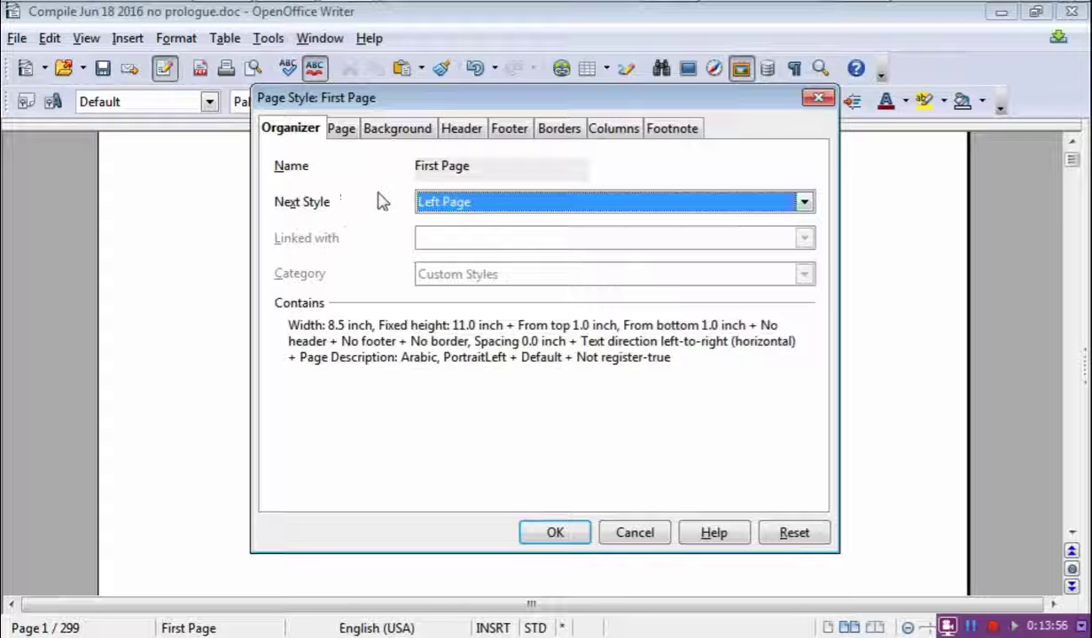
Set the First Page style's paper size to 5.25" wide and 8.00" high.
click(341, 131)
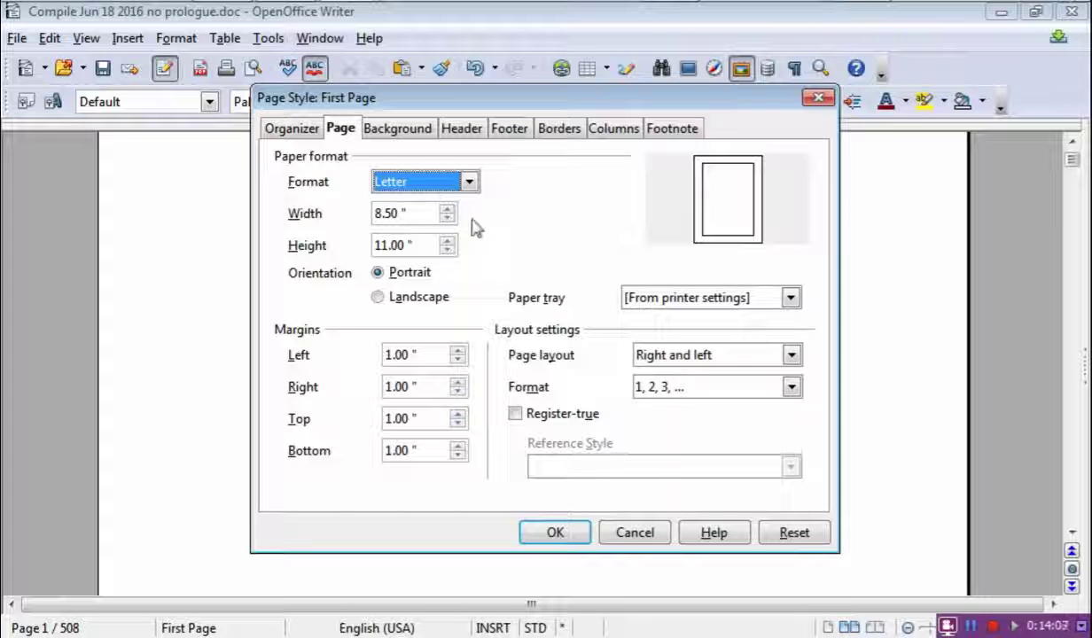
drag(410, 213, 361, 214)
text(5)
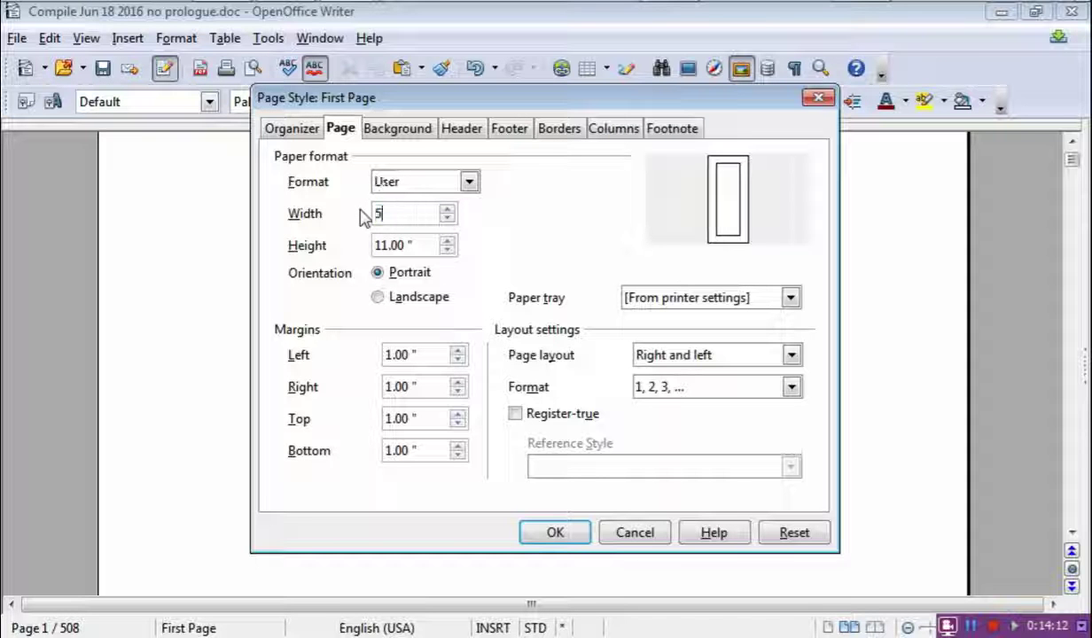
text(.25)
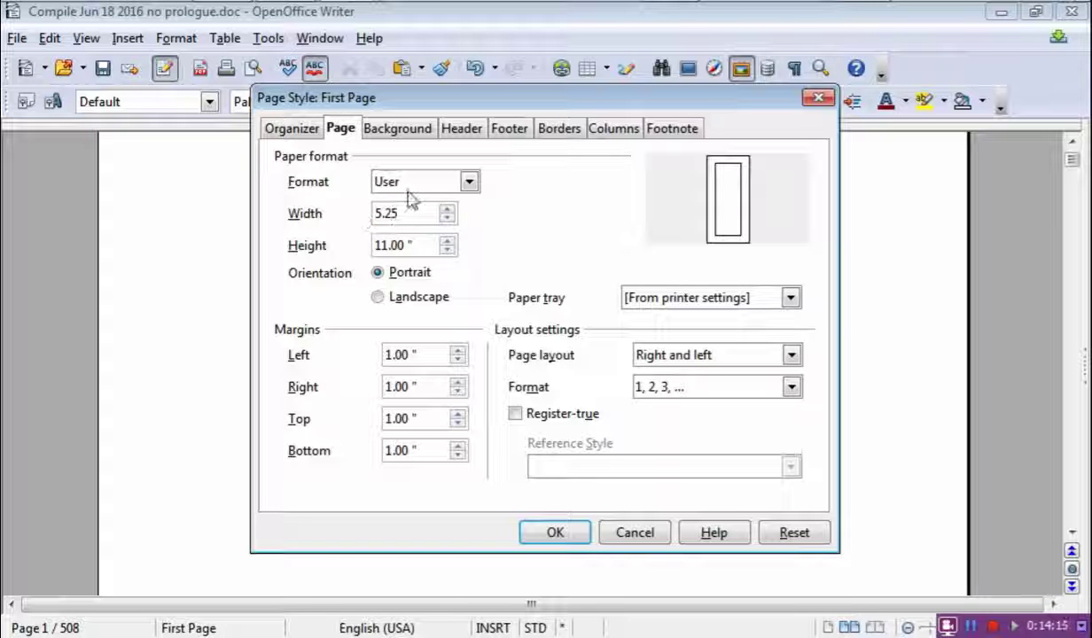
click(415, 245)
drag(415, 244, 319, 249)
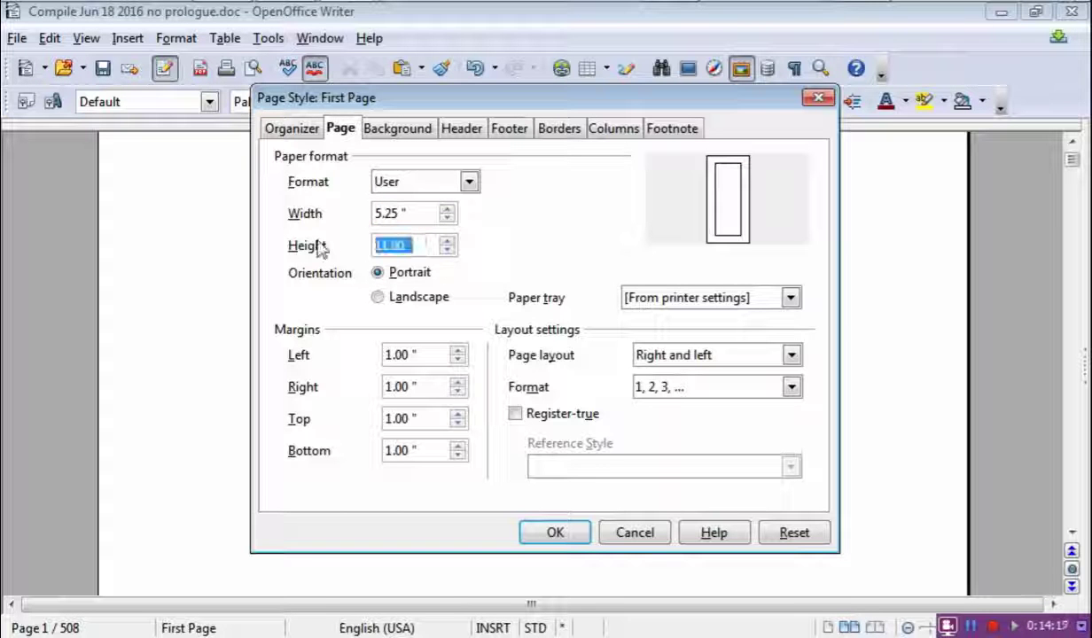
text(8)
key(Tab)
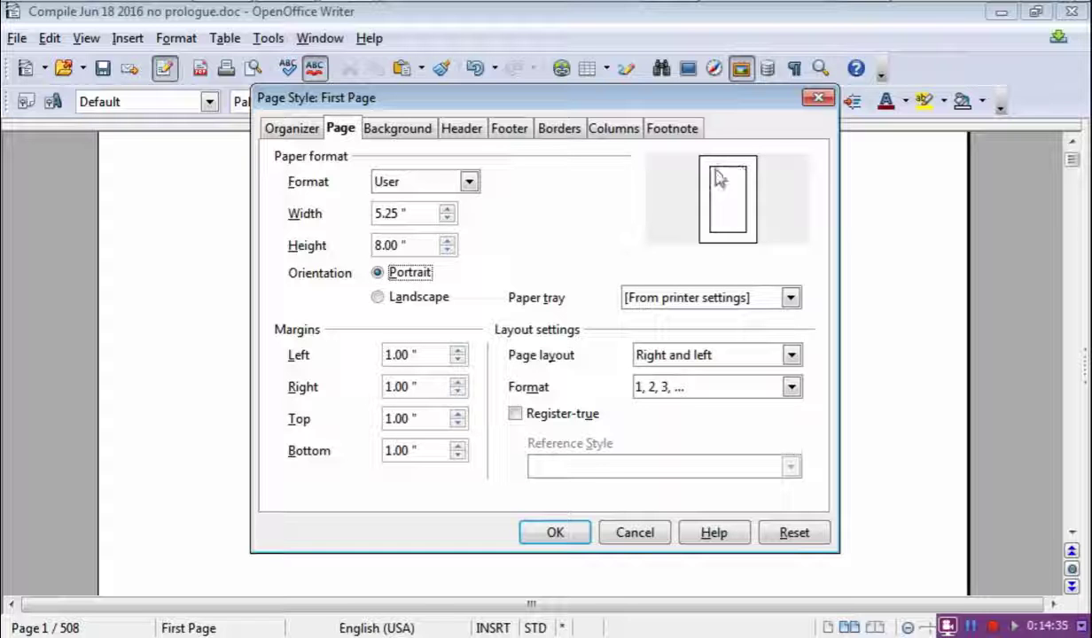
Set the First Page margins to 0.90" left, 0.60" right, 0.76" top and 0.76" bottom, and apply the page style settings.
drag(431, 355, 354, 355)
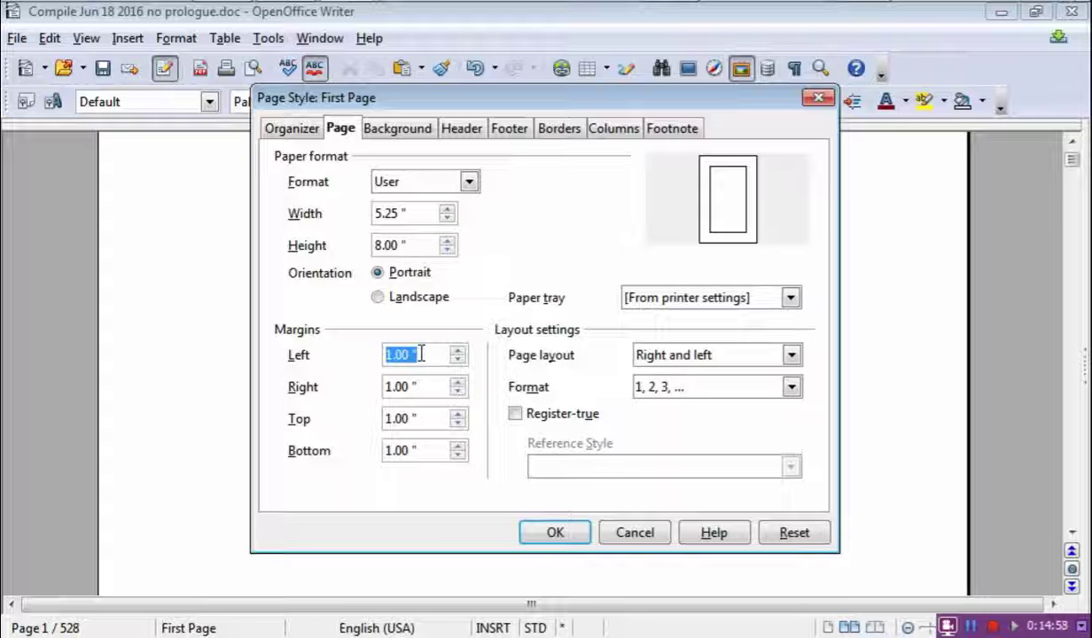
text(.9)
key(Tab)
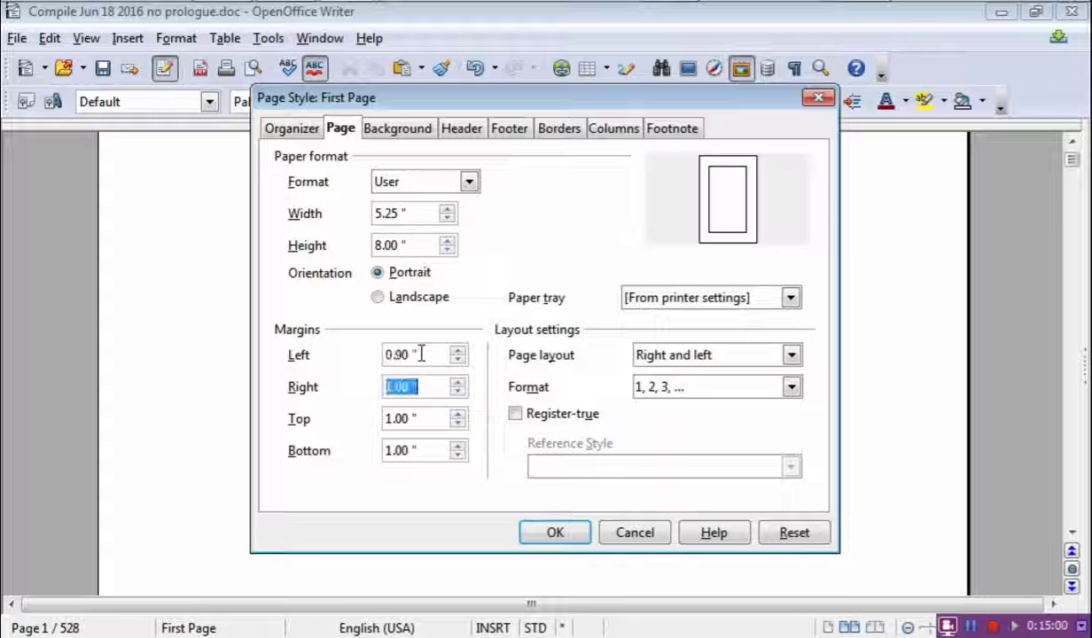
text(.6)
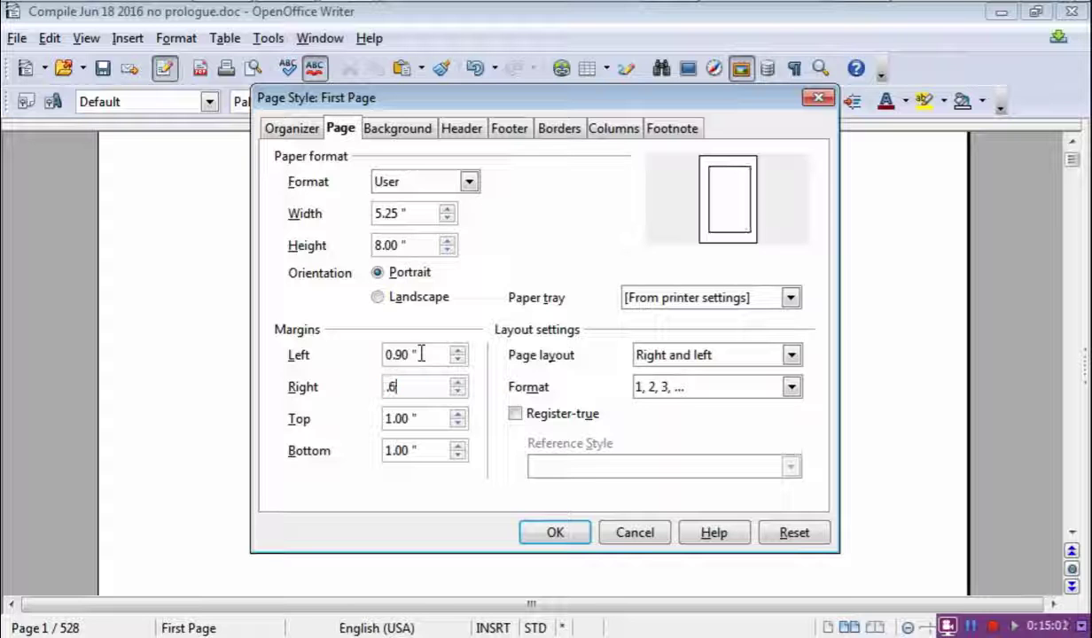
key(Tab)
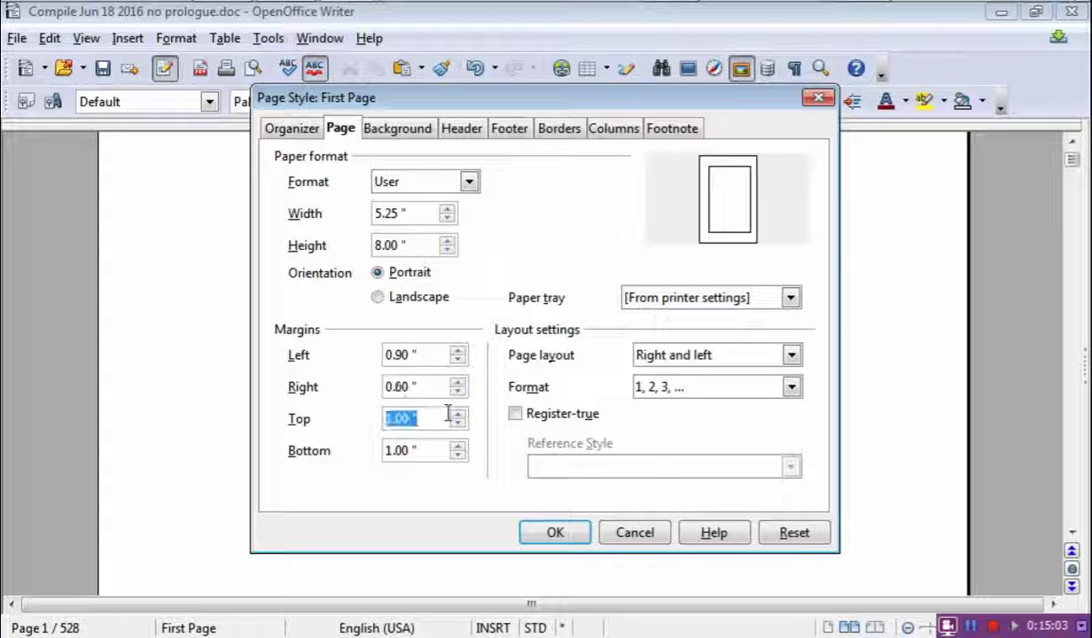
text(.76)
key(Tab)
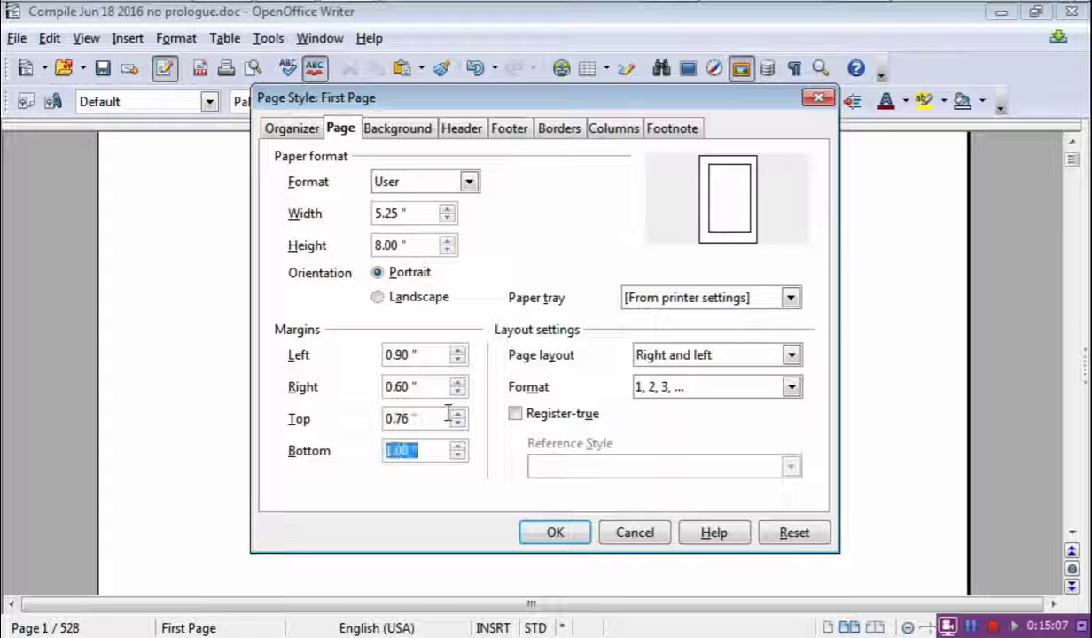
text(.76)
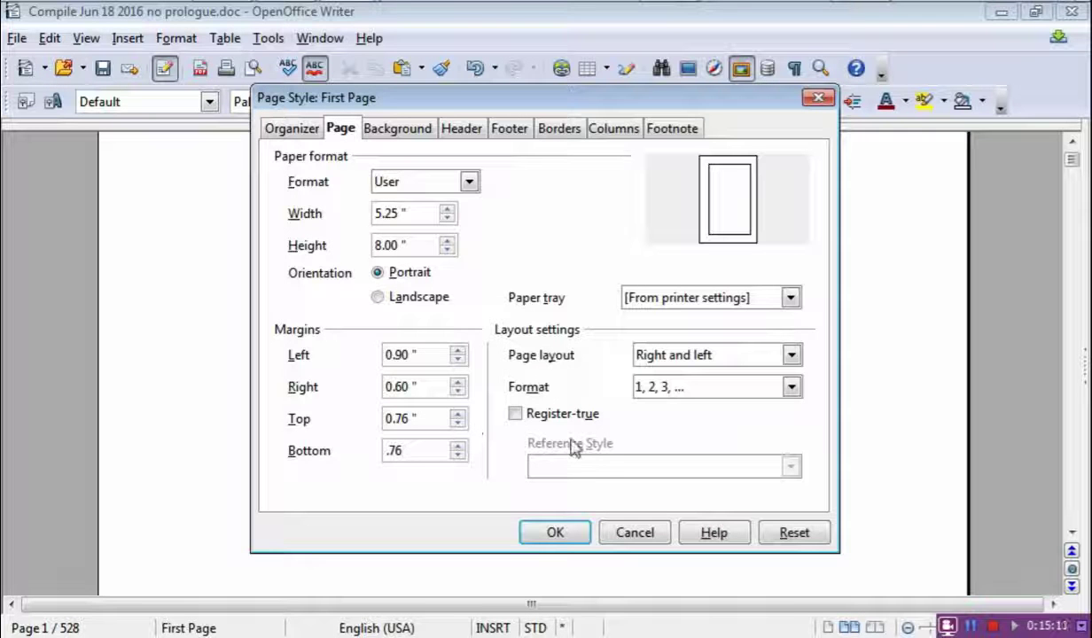
key(Return)
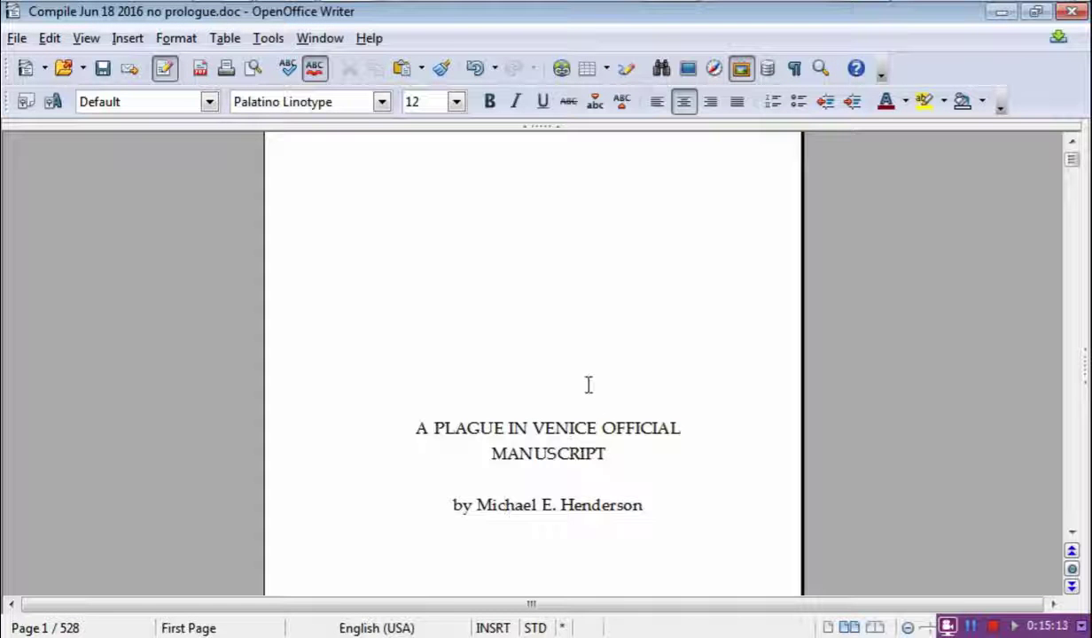
Reopen the title page's page style settings, apply the Mirrored page layout, and check the page.
scroll(543, 390, down, 6)
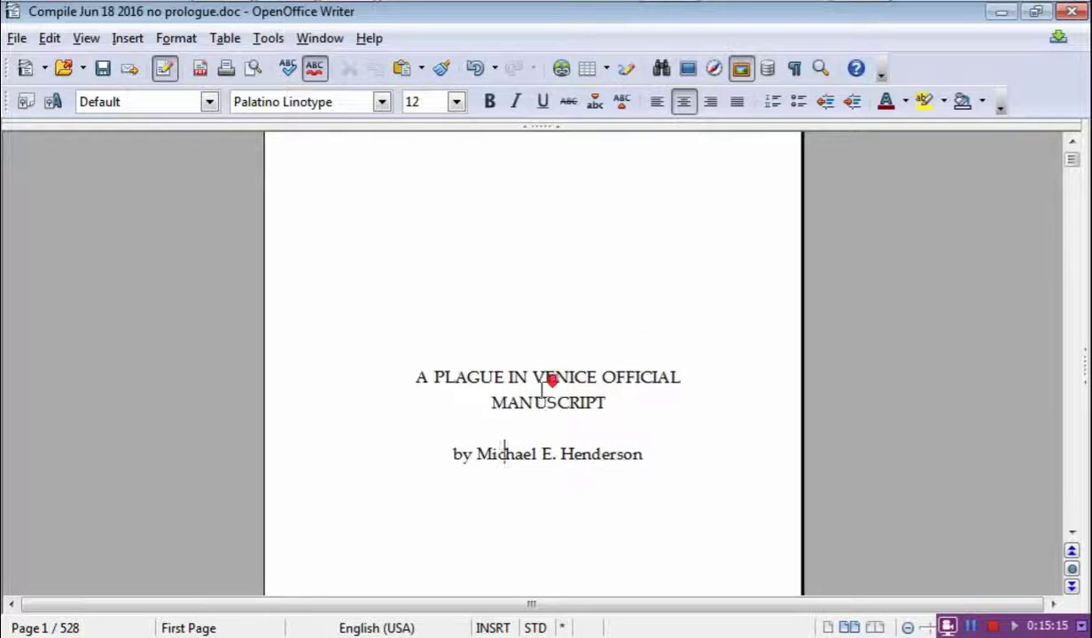
scroll(538, 324, up, 6)
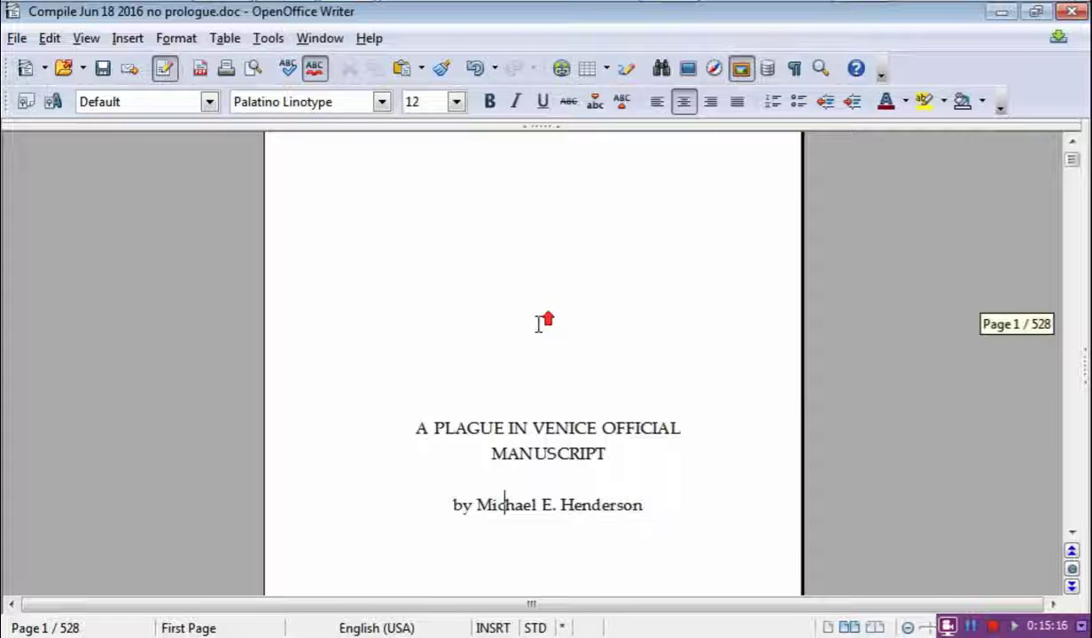
click(535, 425)
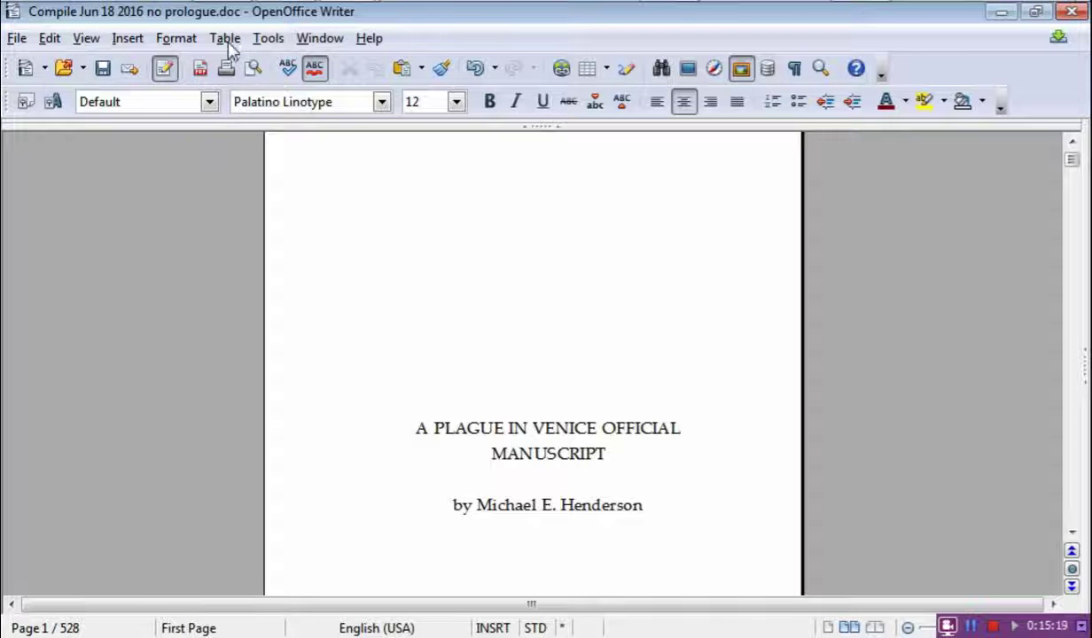
click(181, 38)
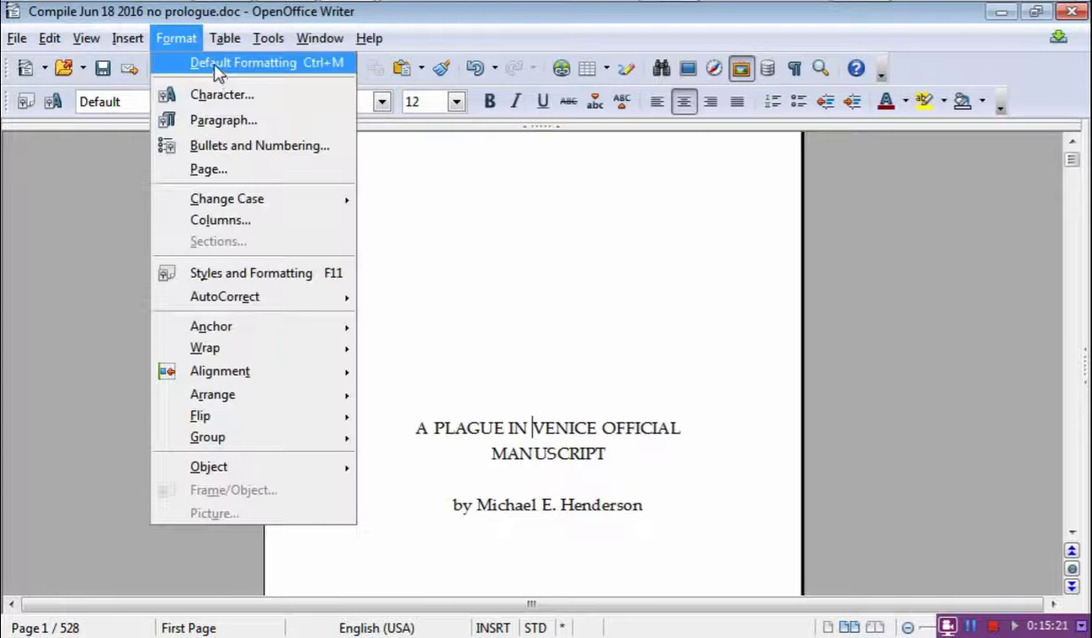
click(210, 168)
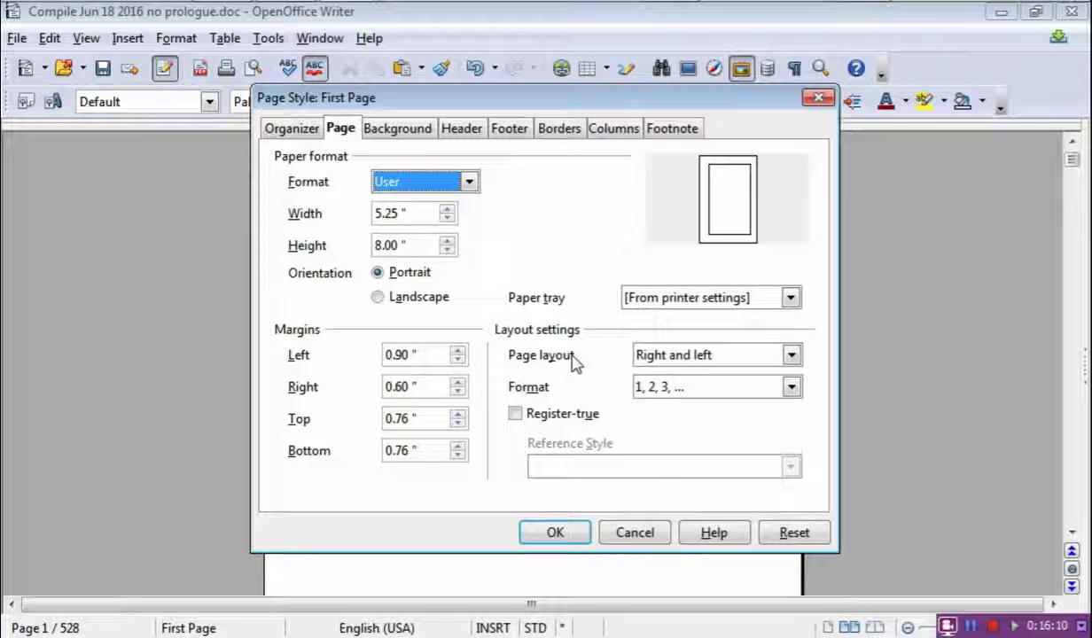
click(790, 354)
click(698, 395)
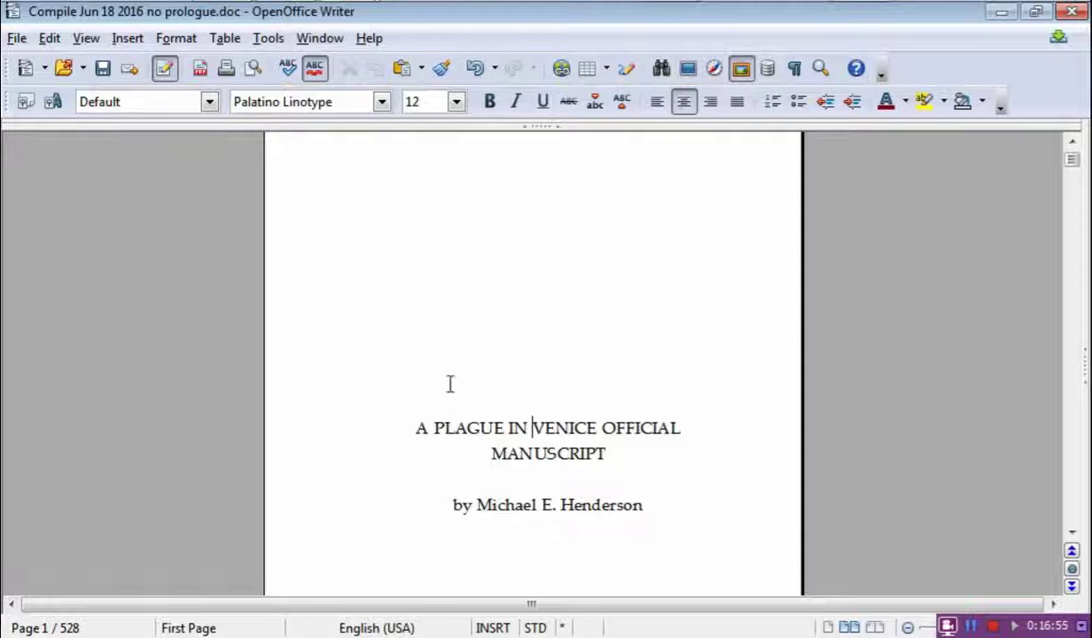
scroll(450, 383, down, 7)
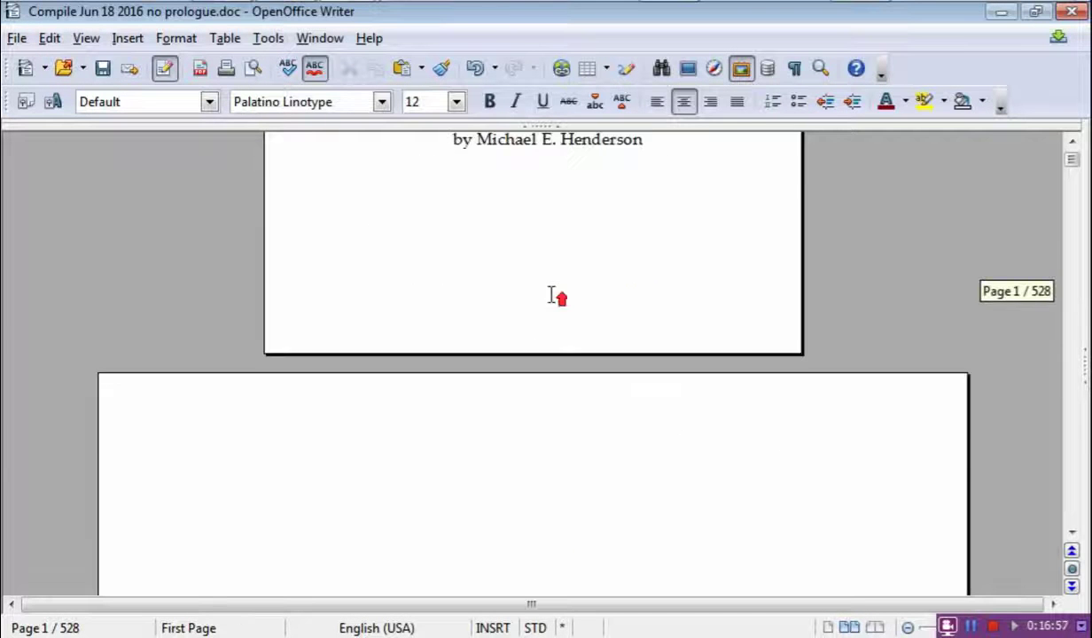
scroll(550, 295, up, 4)
scroll(525, 258, up, 3)
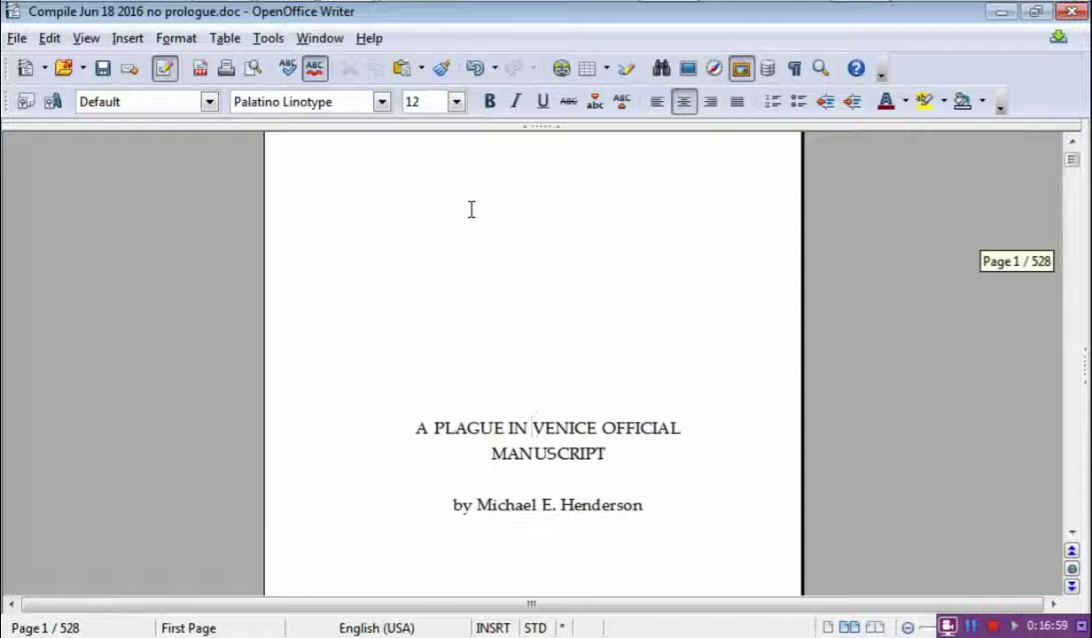
Review the header options of the First Page style, switch the header on and off again, and close the settings.
click(174, 39)
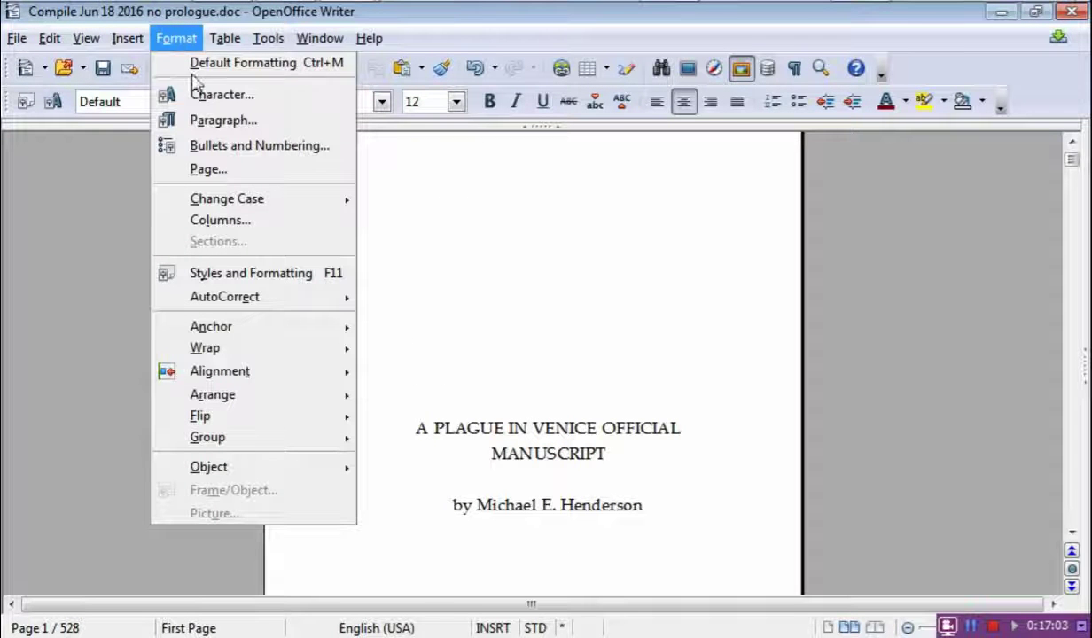
click(206, 169)
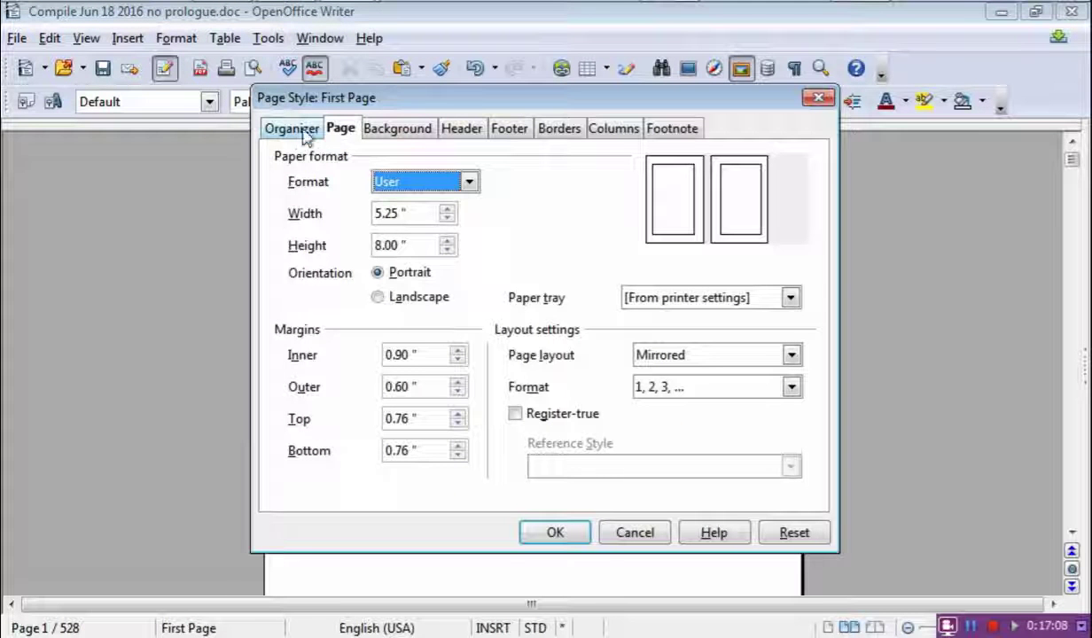
click(463, 133)
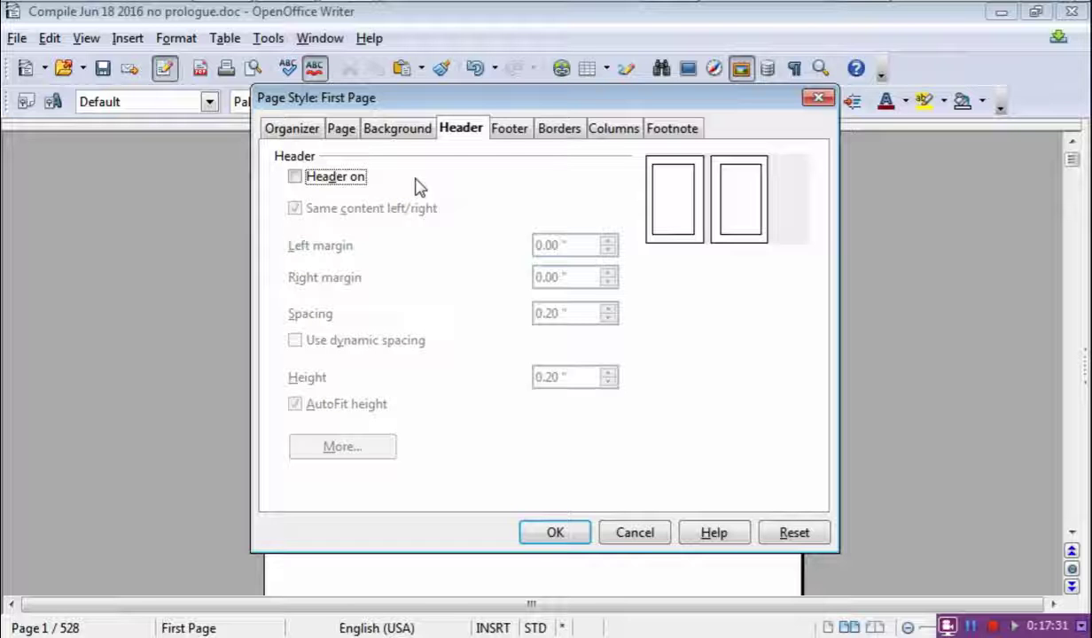
click(303, 180)
click(297, 184)
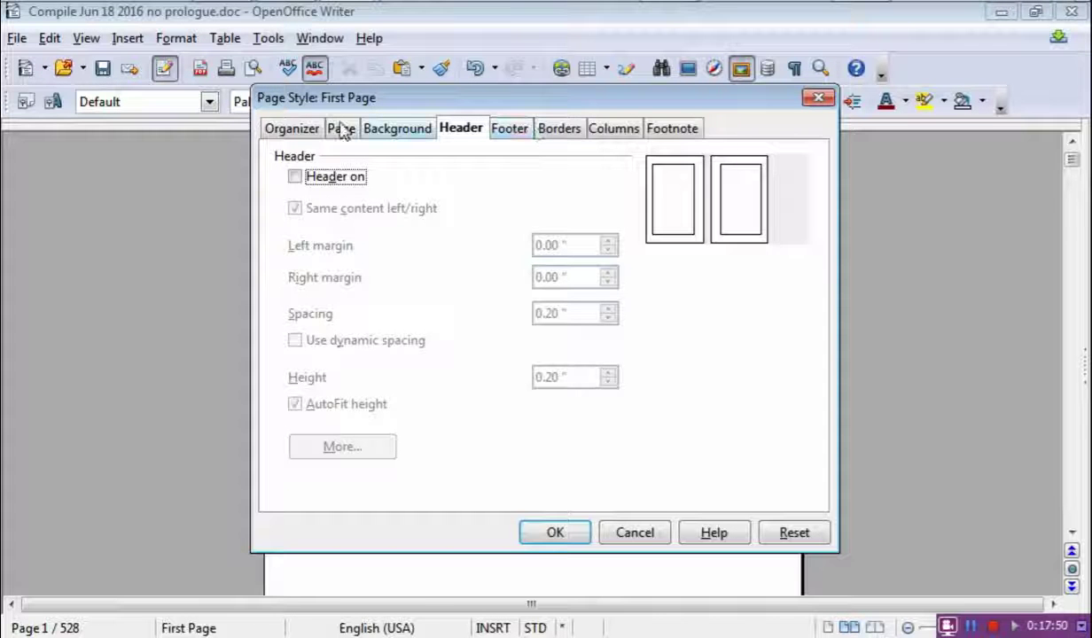
click(558, 536)
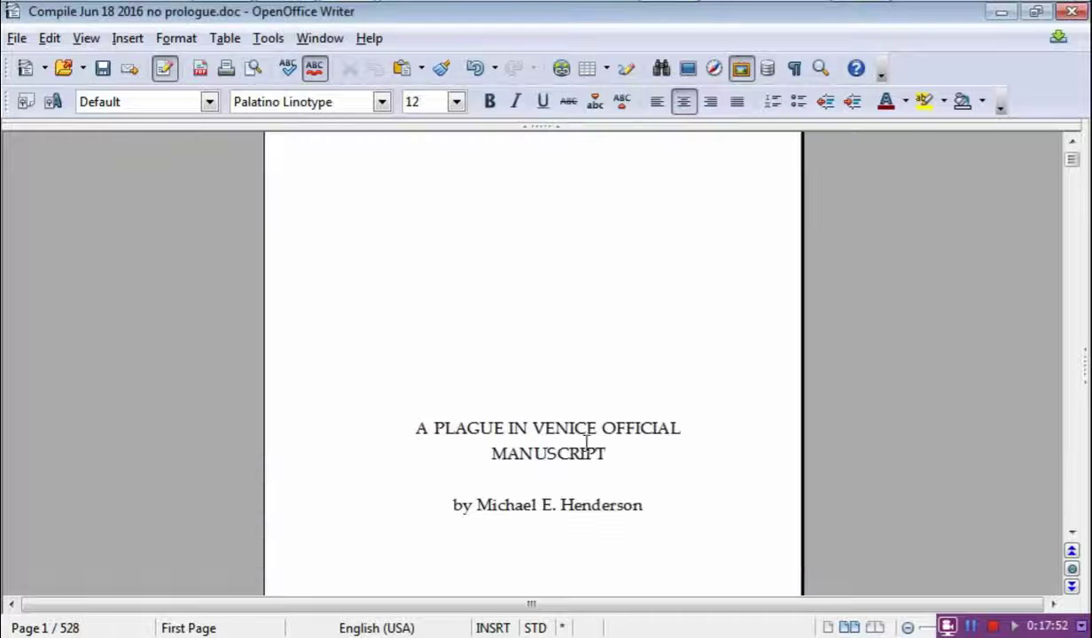
Examine the resized title page from its upper edge down to the page that follows it.
scroll(550, 294, down, 3)
scroll(549, 297, up, 5)
scroll(546, 301, down, 10)
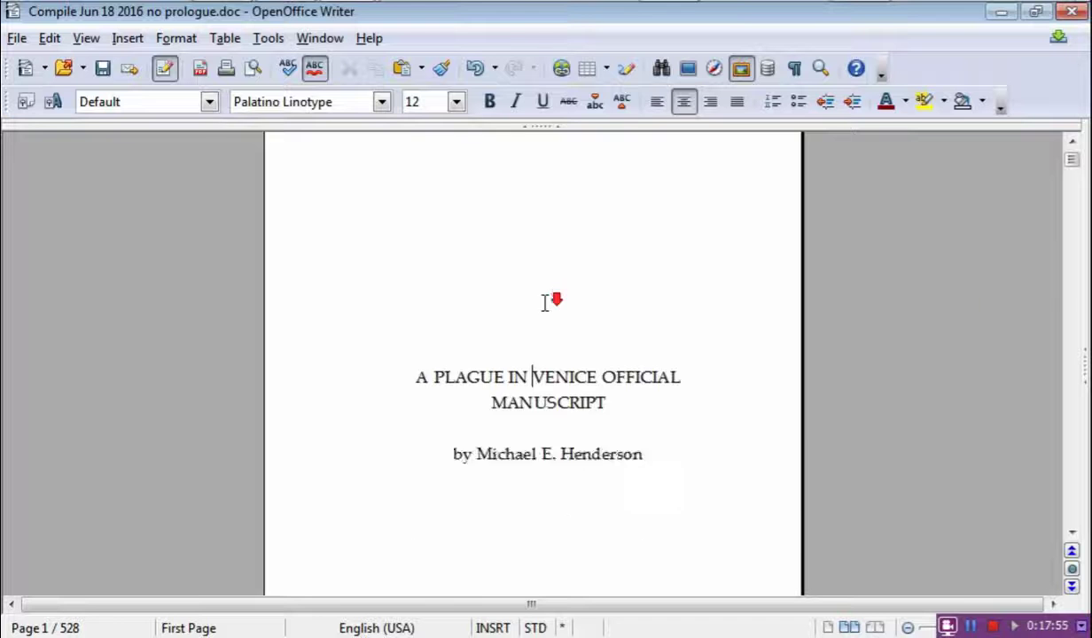
scroll(542, 307, down, 3)
scroll(543, 312, up, 15)
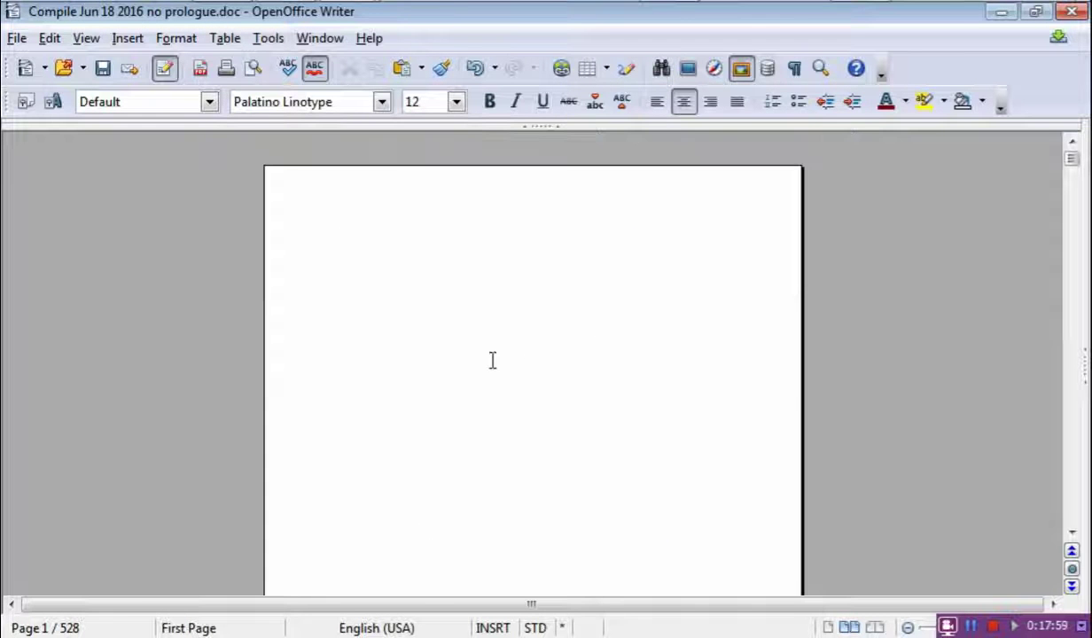
scroll(616, 379, down, 15)
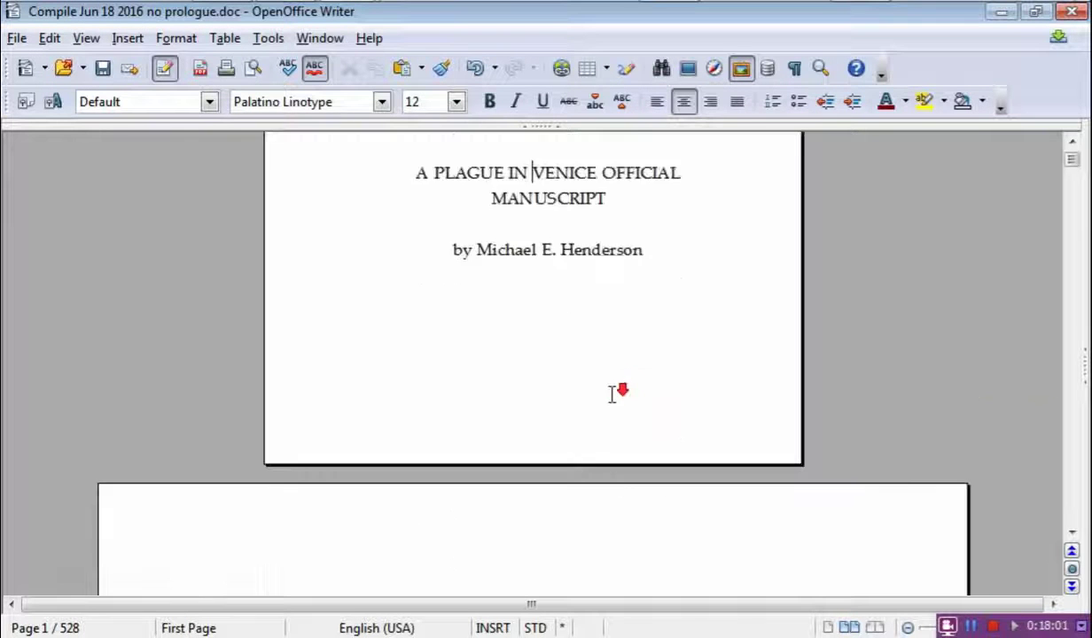
scroll(613, 401, down, 5)
Open the page style settings for the PART 1 page and set the Left Page style's next style to Right Page.
click(624, 404)
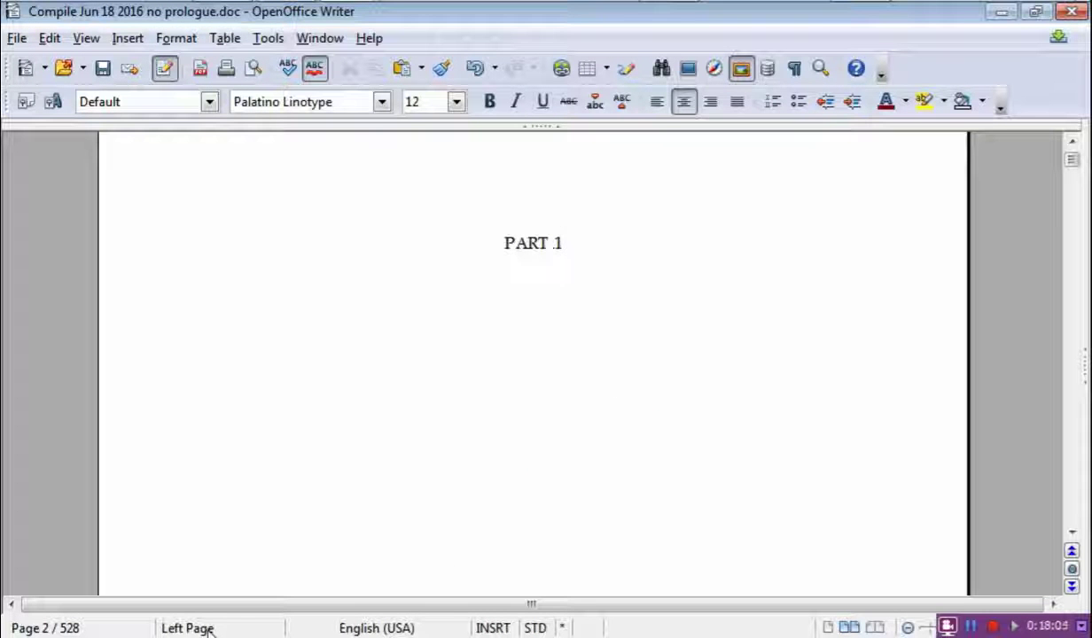
scroll(634, 374, up, 5)
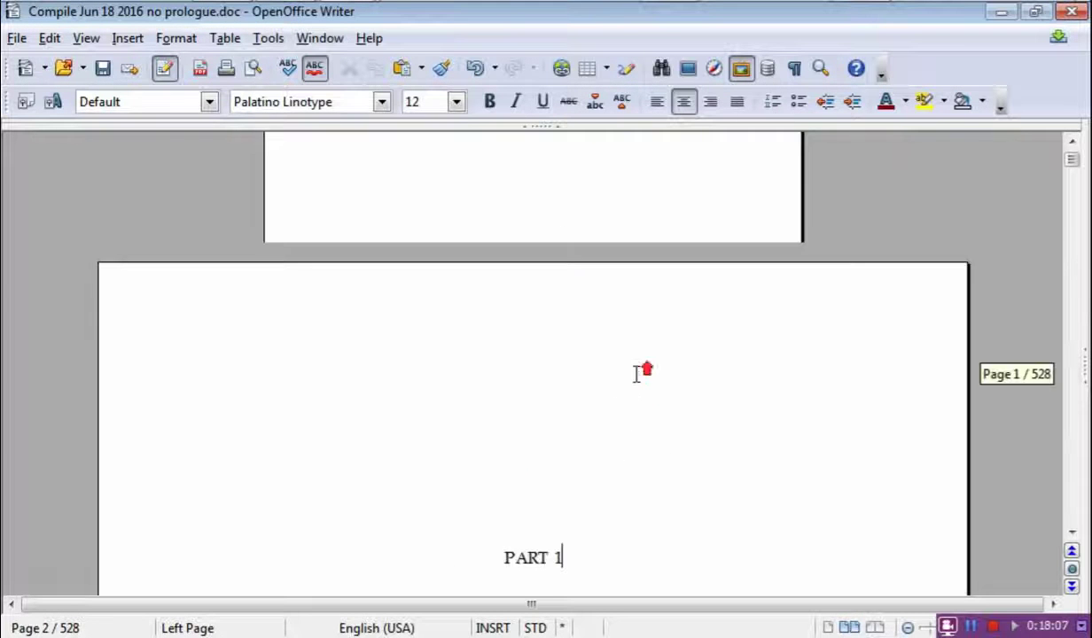
scroll(639, 371, down, 3)
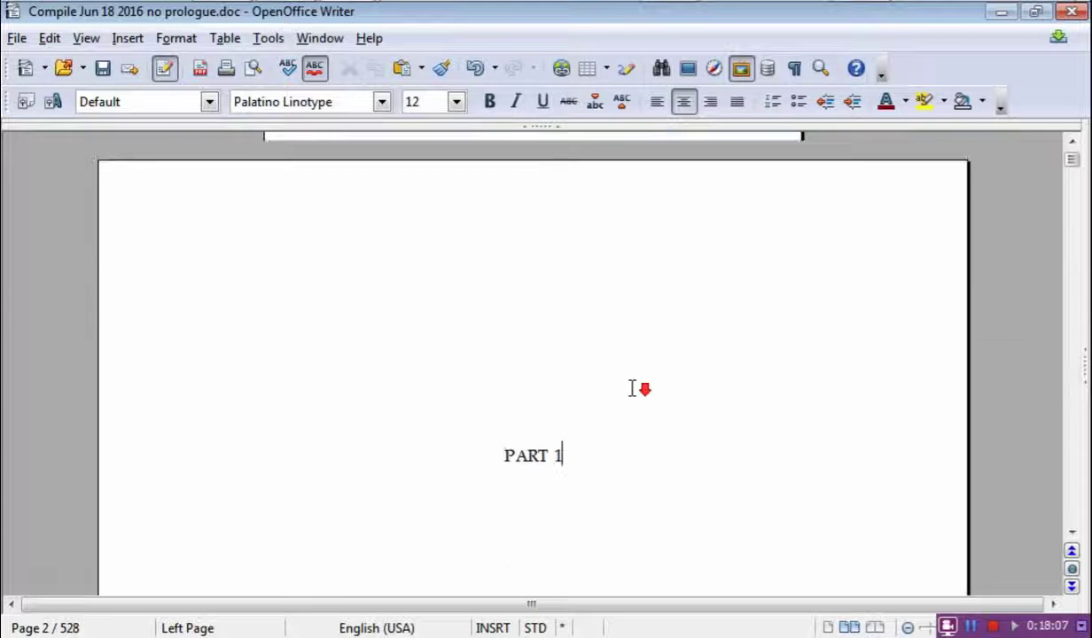
click(164, 38)
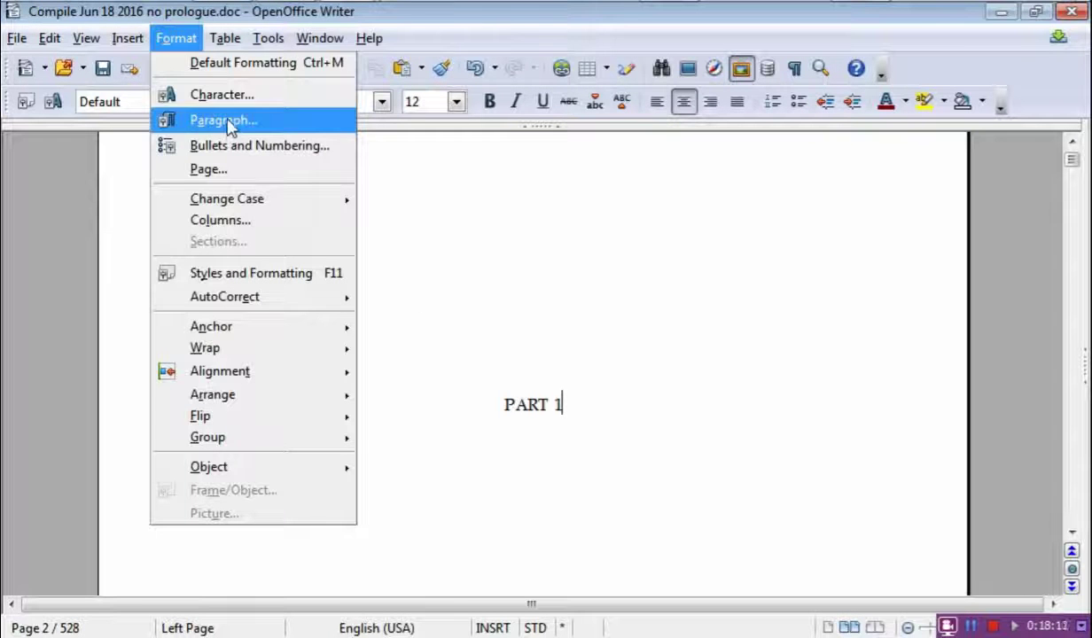
click(227, 168)
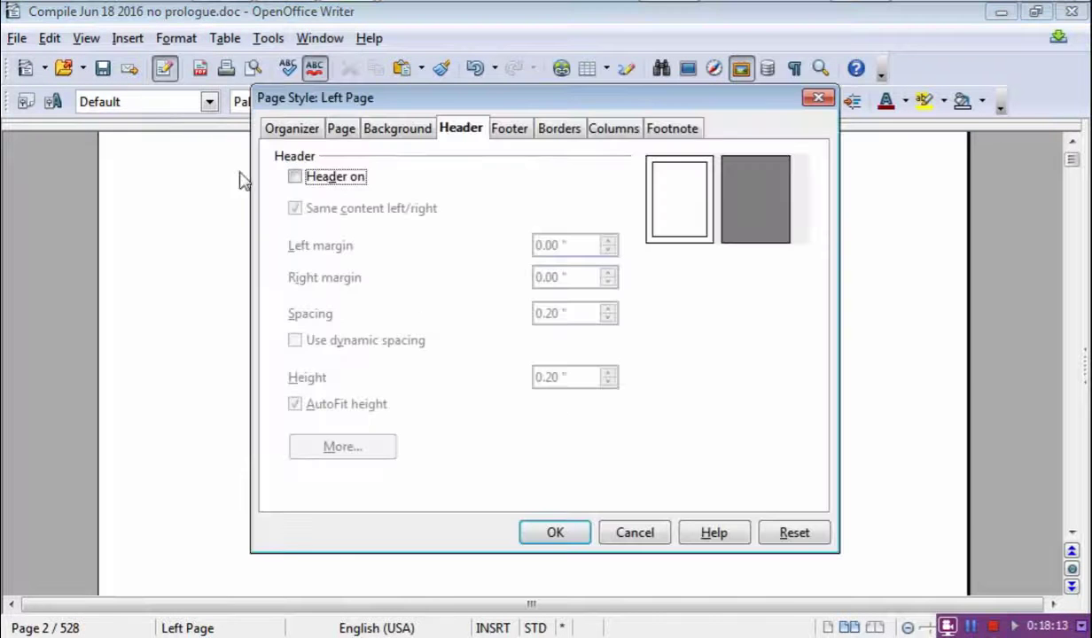
click(297, 135)
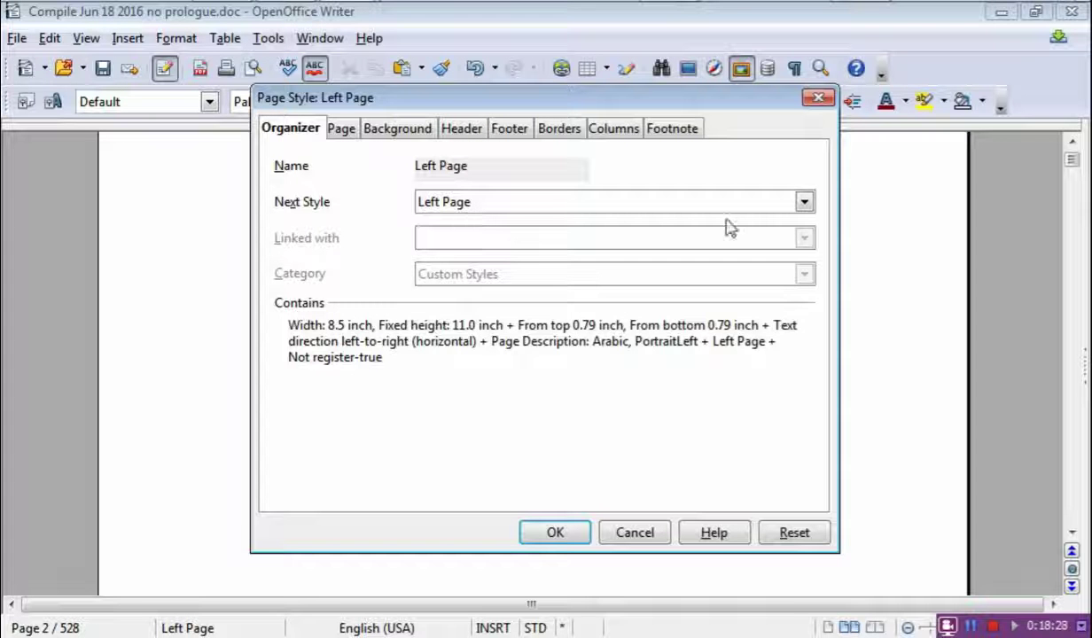
click(805, 203)
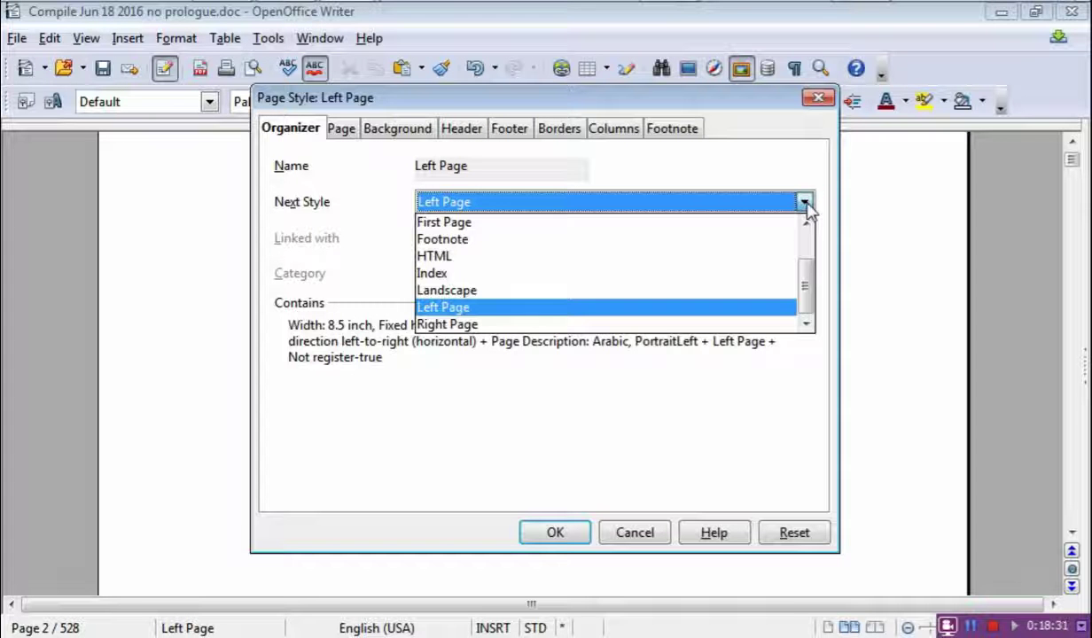
click(606, 325)
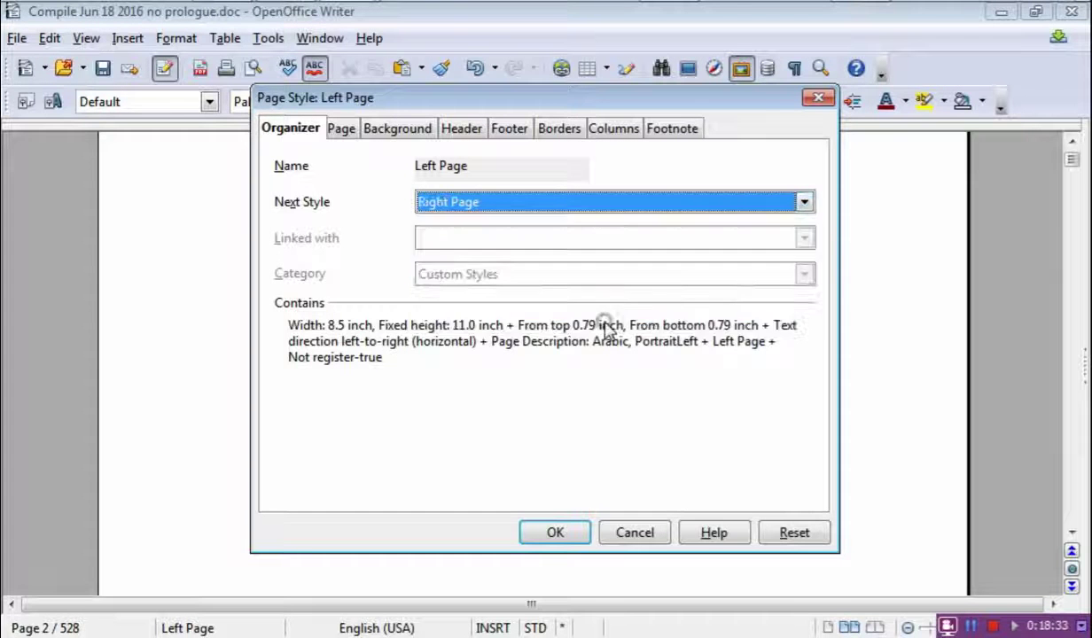
Set the Left Page paper size to 5.25" wide and 8" high.
click(344, 137)
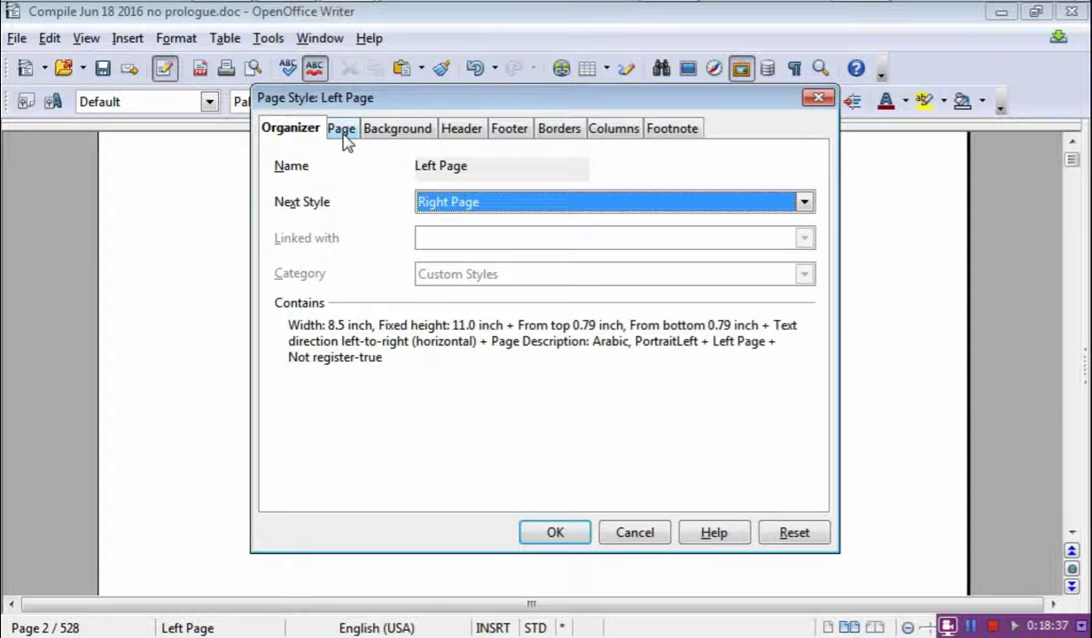
click(424, 213)
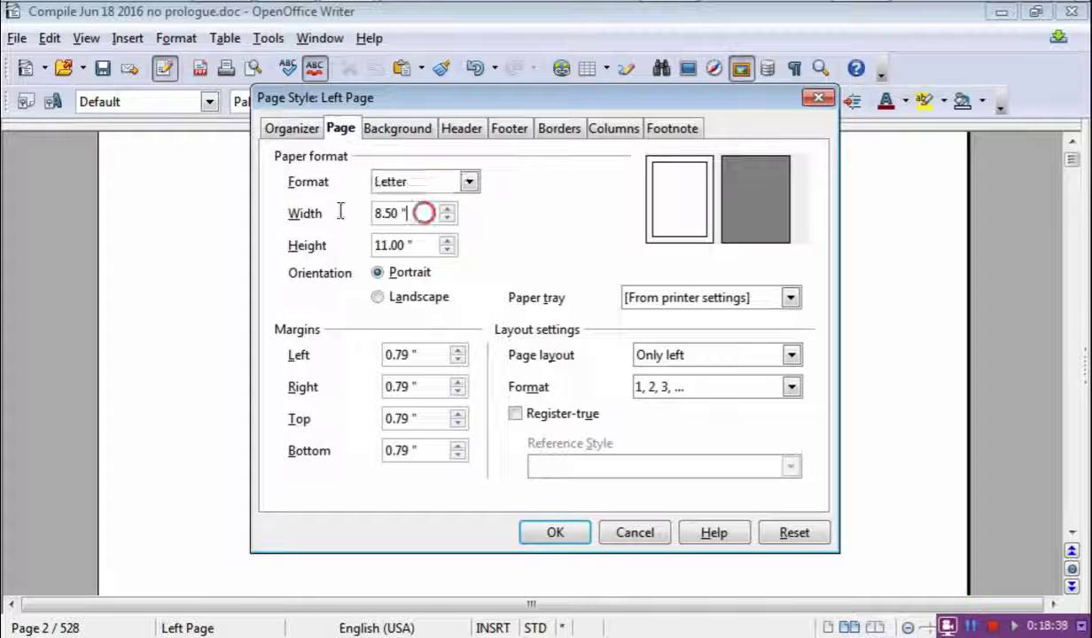
drag(339, 213, 331, 214)
text(5.25)
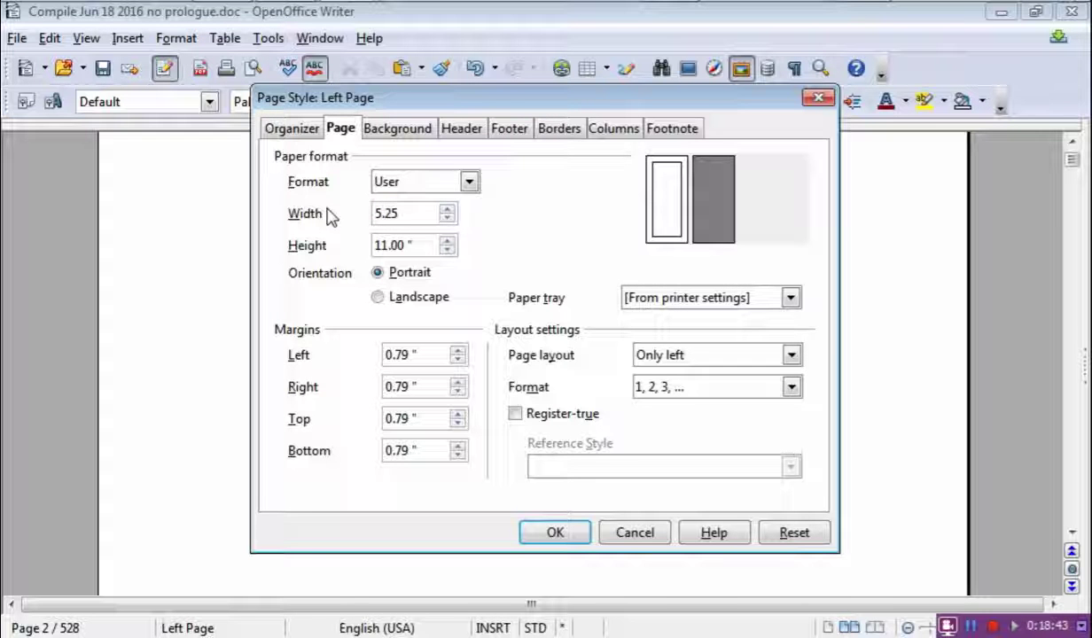
key(Tab)
text(8)
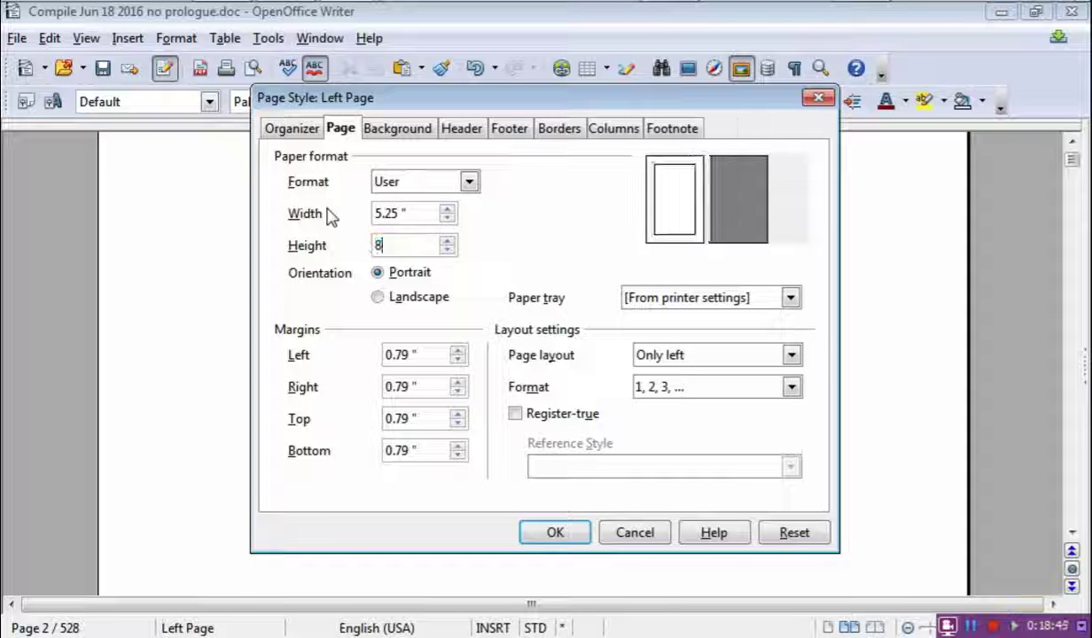
Set the Left Page margins to 0.90" left, 0.60" right, 0.76" top and 0.76" bottom.
click(434, 355)
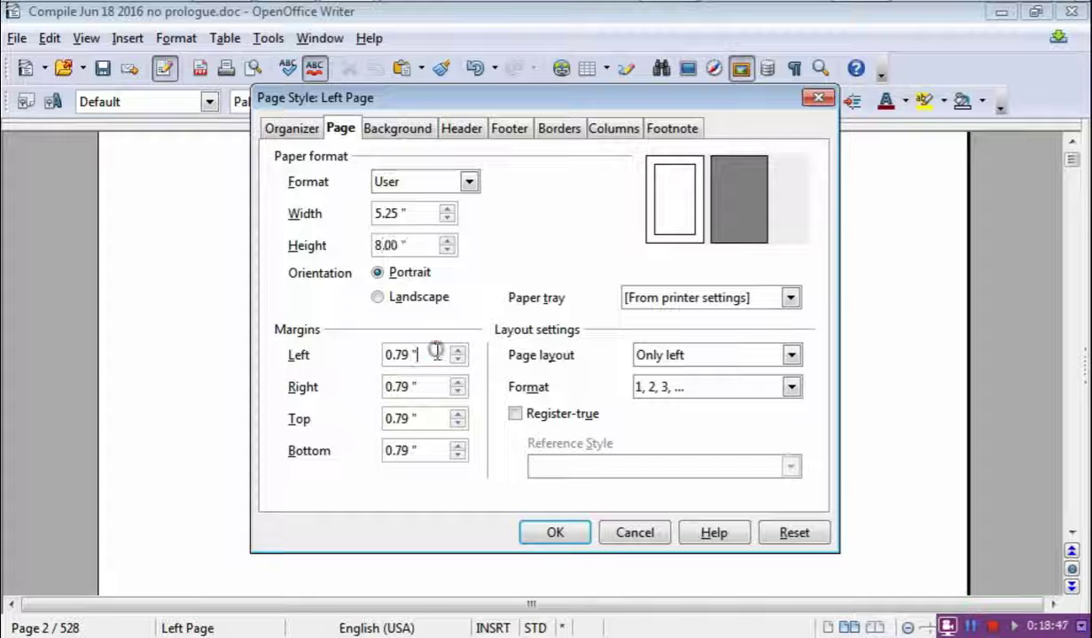
drag(434, 354, 358, 355)
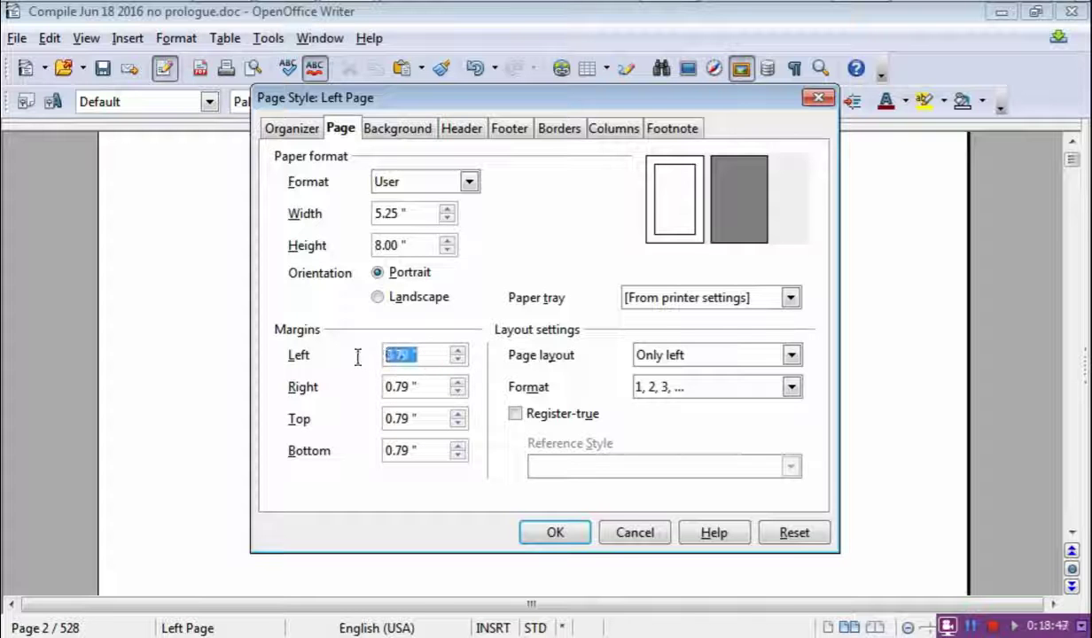
text(.9)
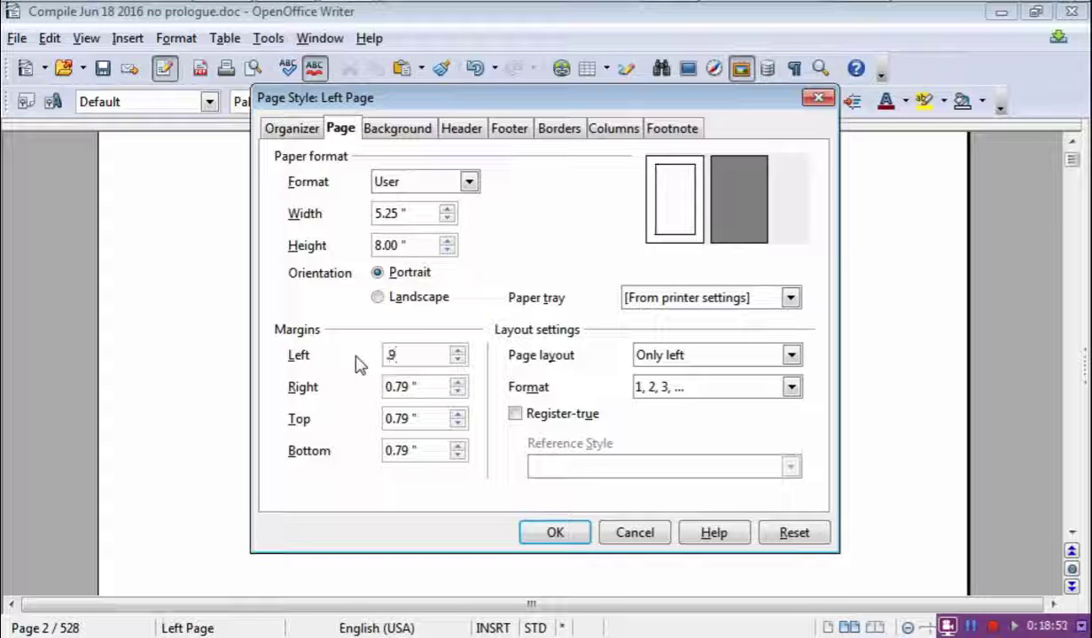
key(Tab)
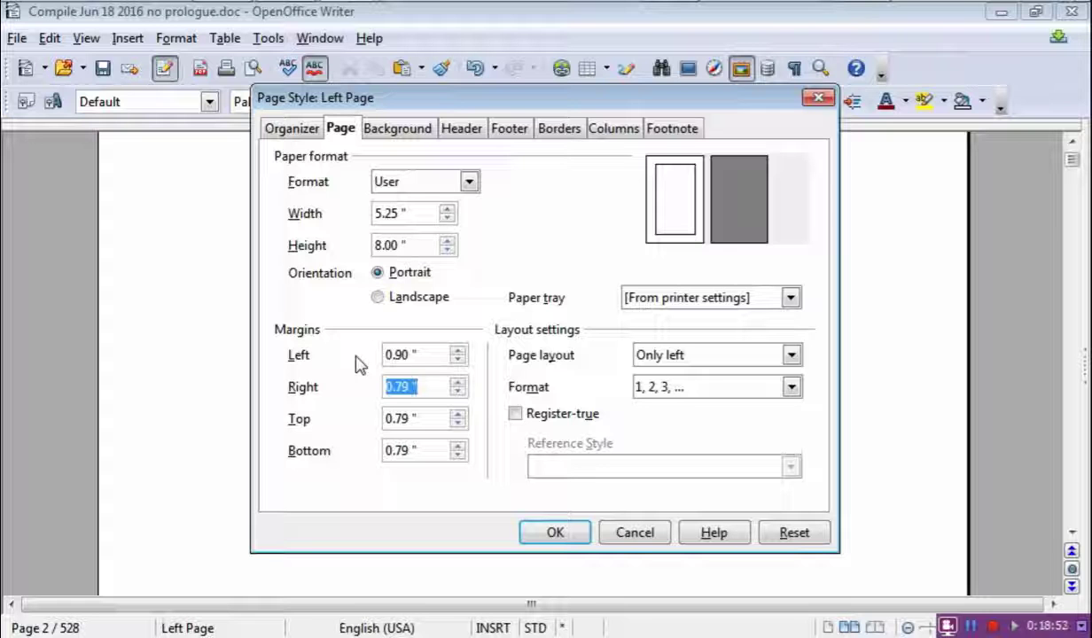
text(.6)
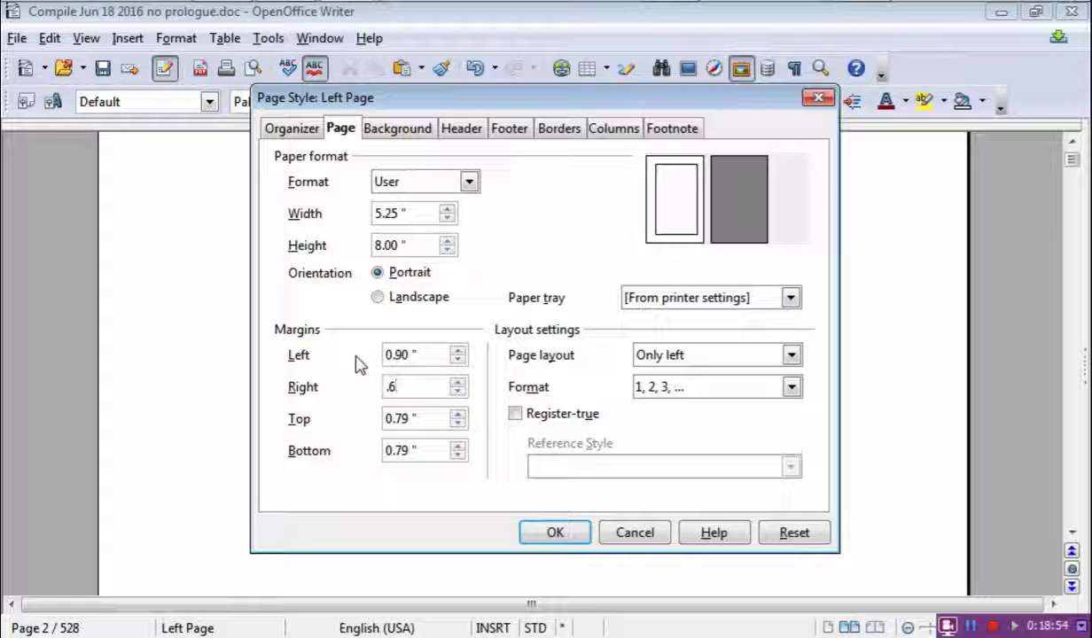
key(Tab)
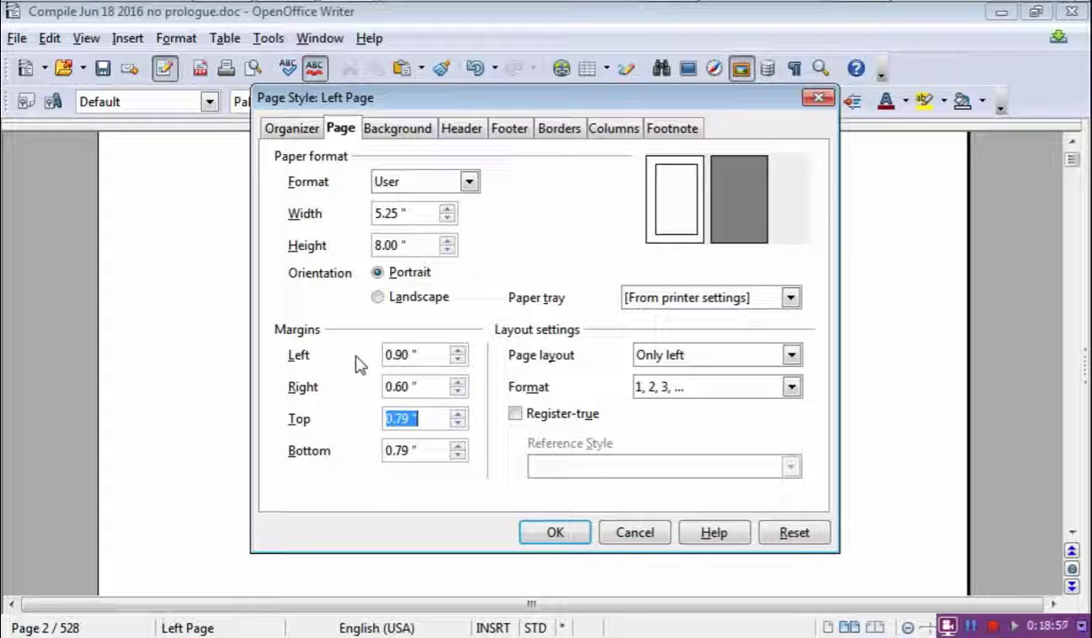
text(.76)
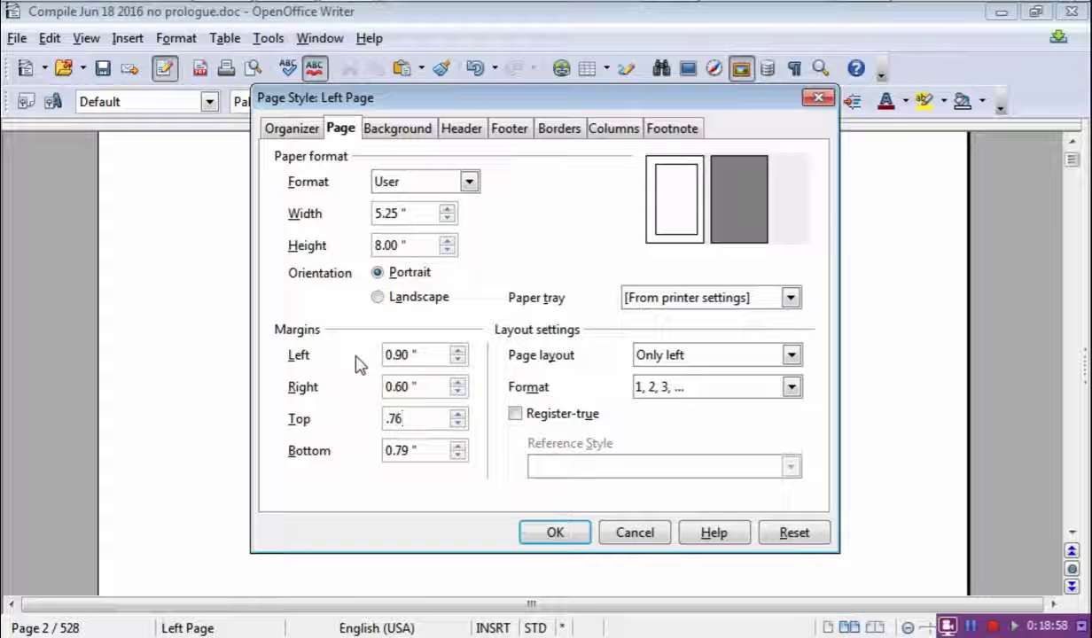
key(Tab)
text(.)
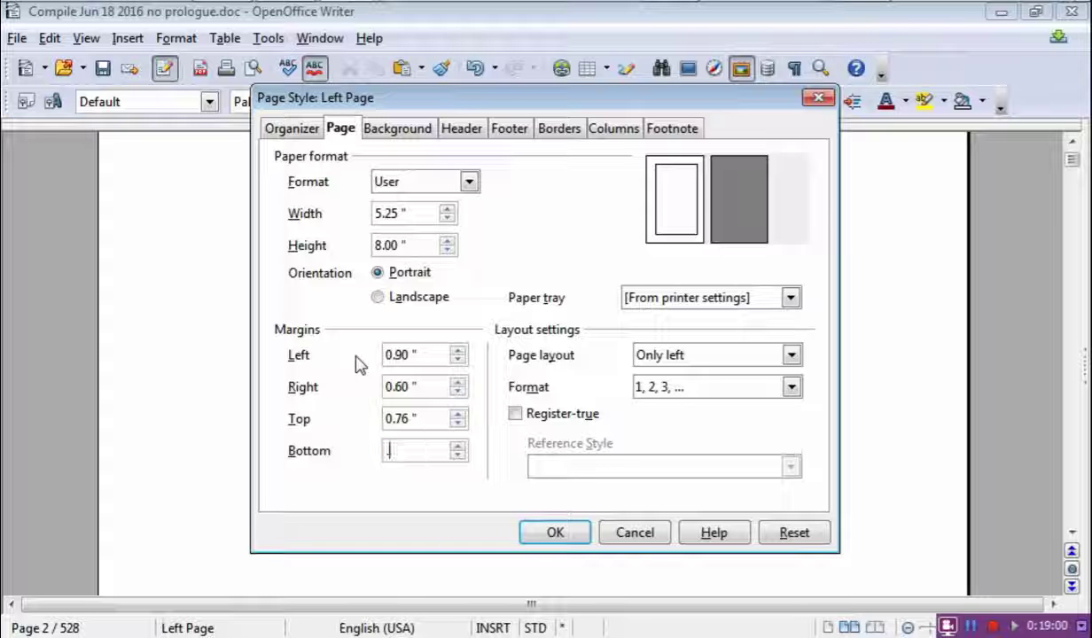
text(76)
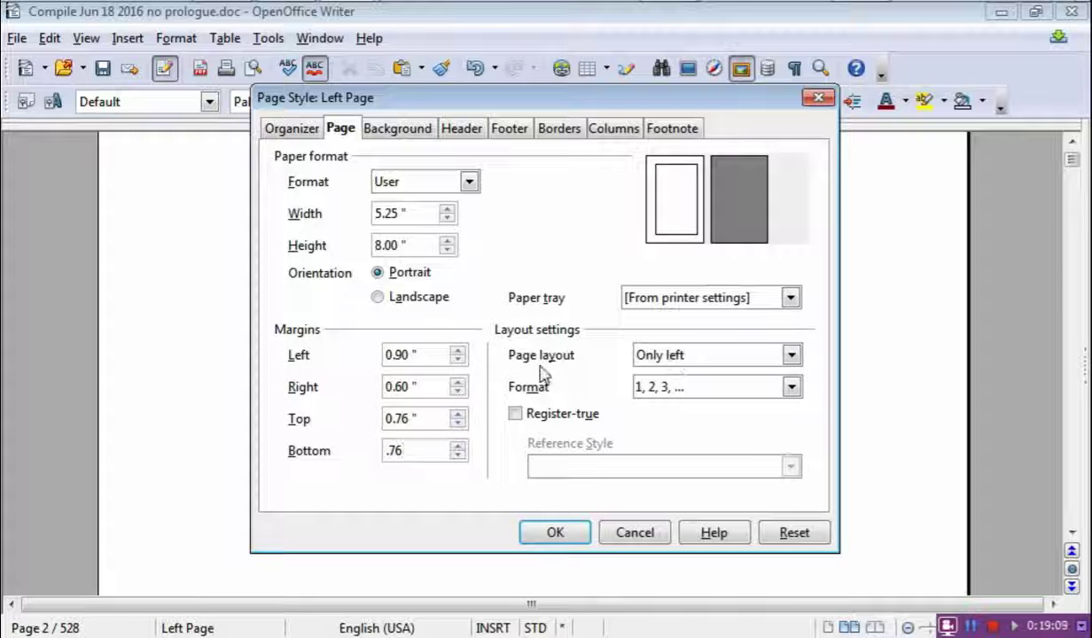
Choose the Mirrored page layout for the Left Page style, apply the settings, and check the PART 1 page.
click(791, 355)
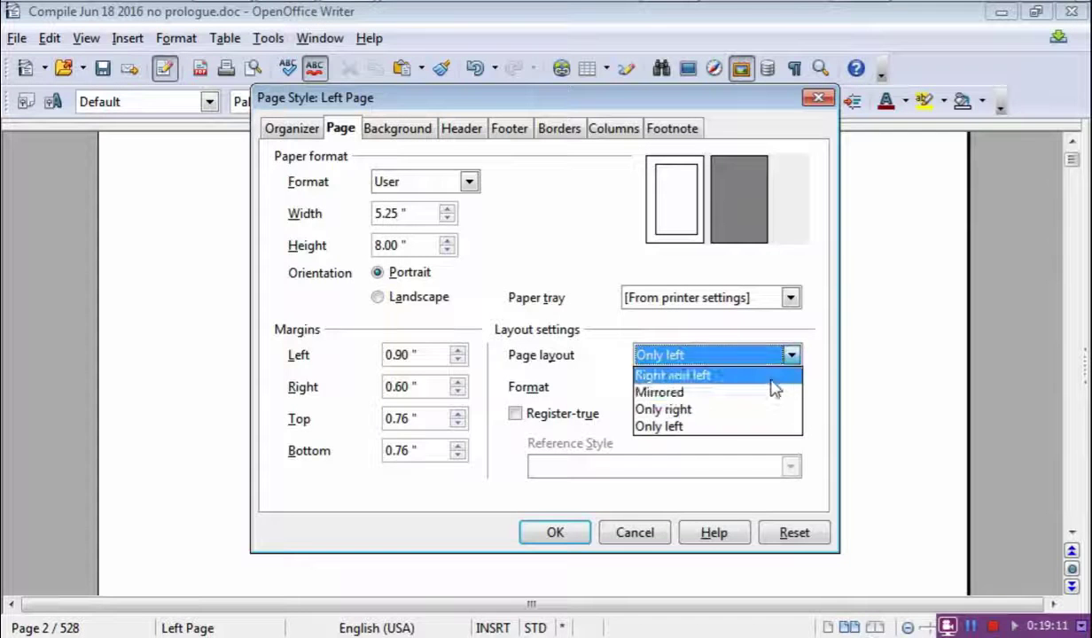
click(726, 391)
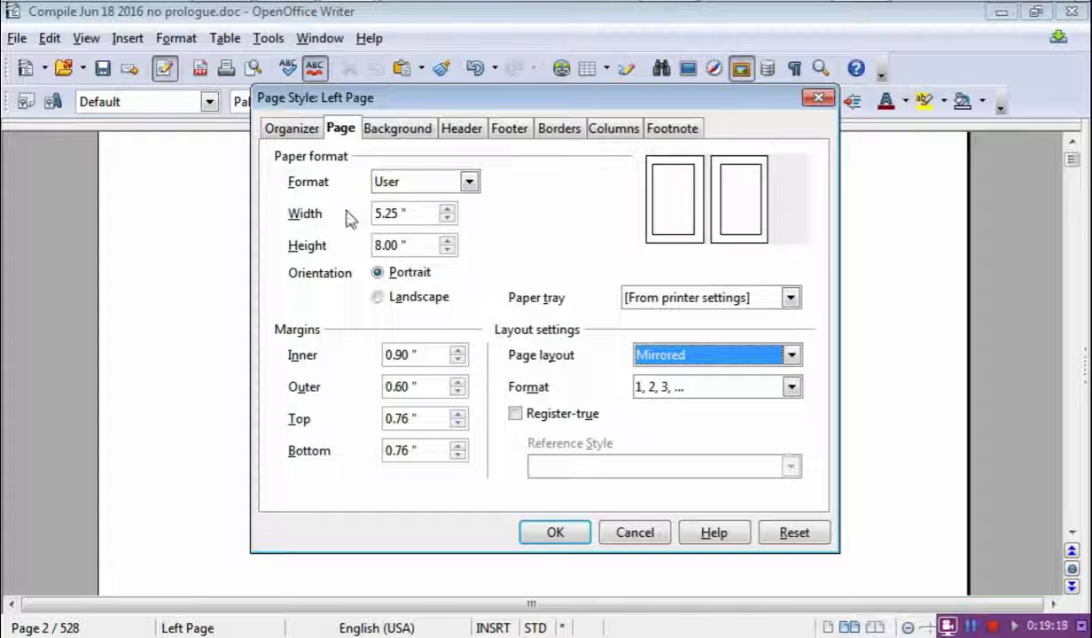
click(560, 533)
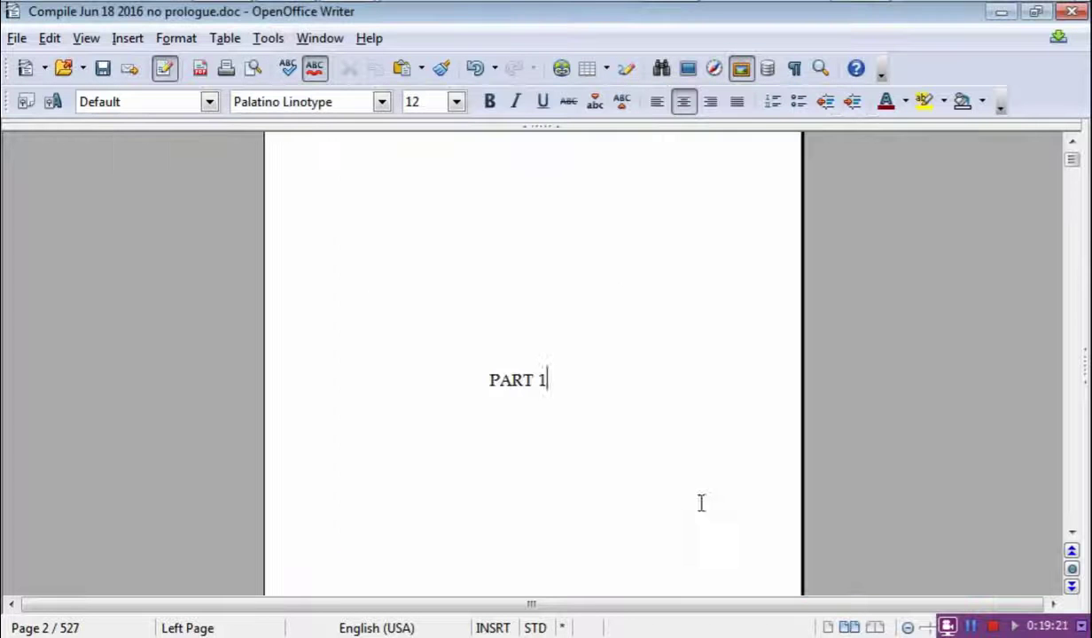
scroll(650, 399, down, 2)
scroll(647, 400, up, 10)
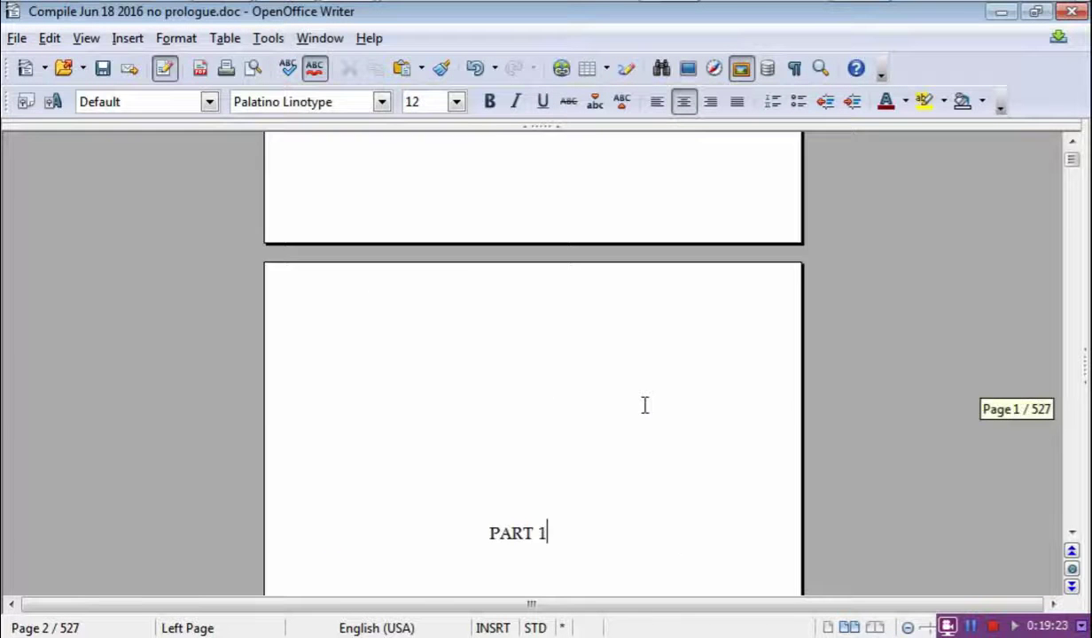
scroll(650, 400, down, 5)
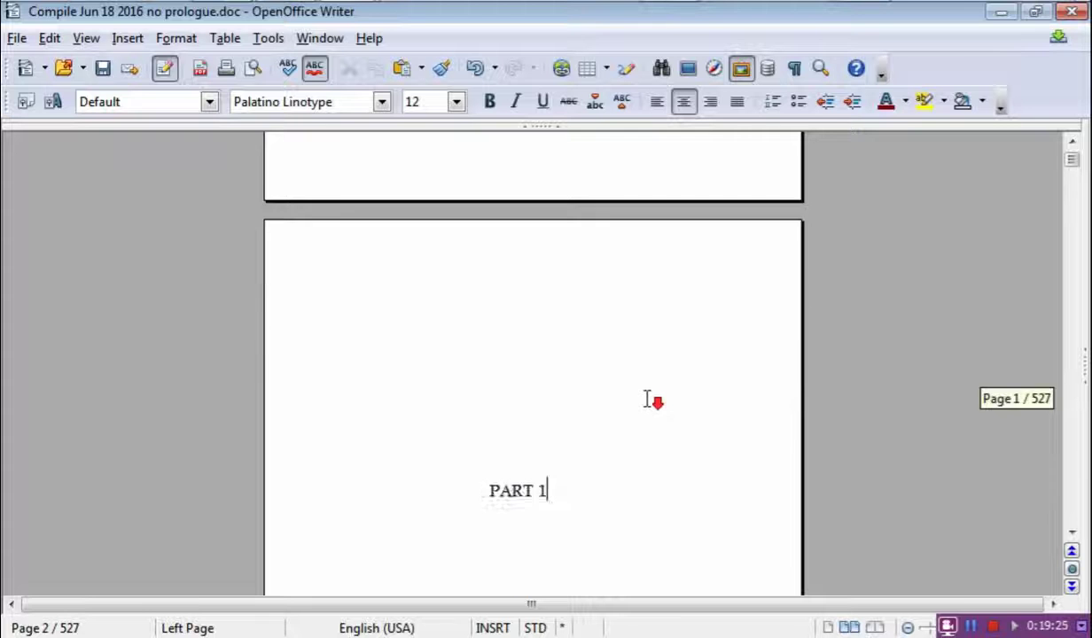
scroll(646, 401, down, 5)
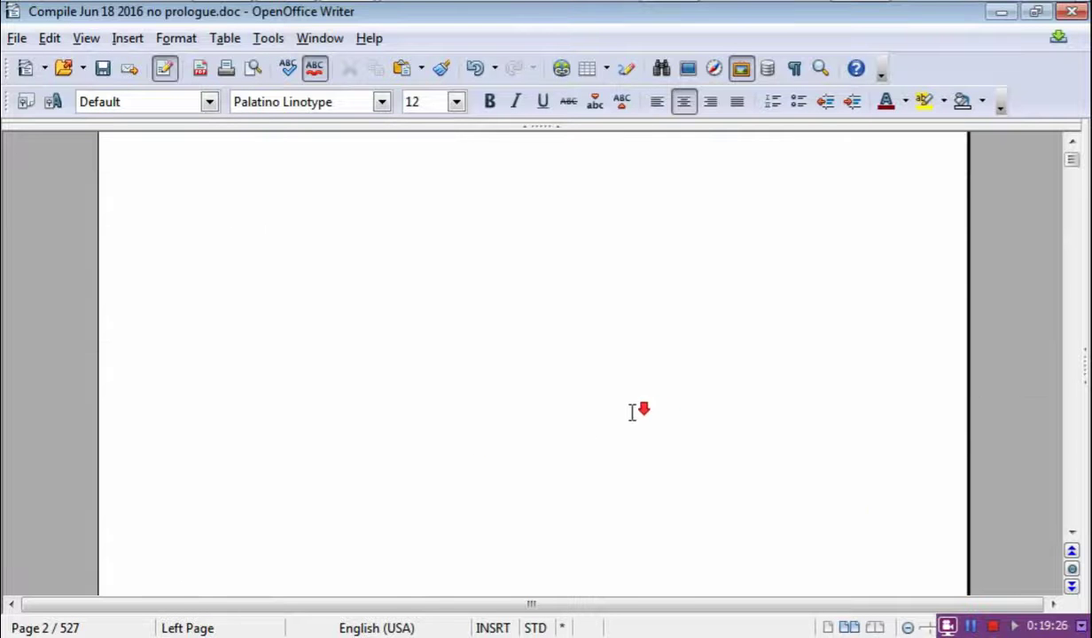
Place the cursor on the CHAPTER ONE page to check its page style, and examine the page from its upper edge.
click(435, 288)
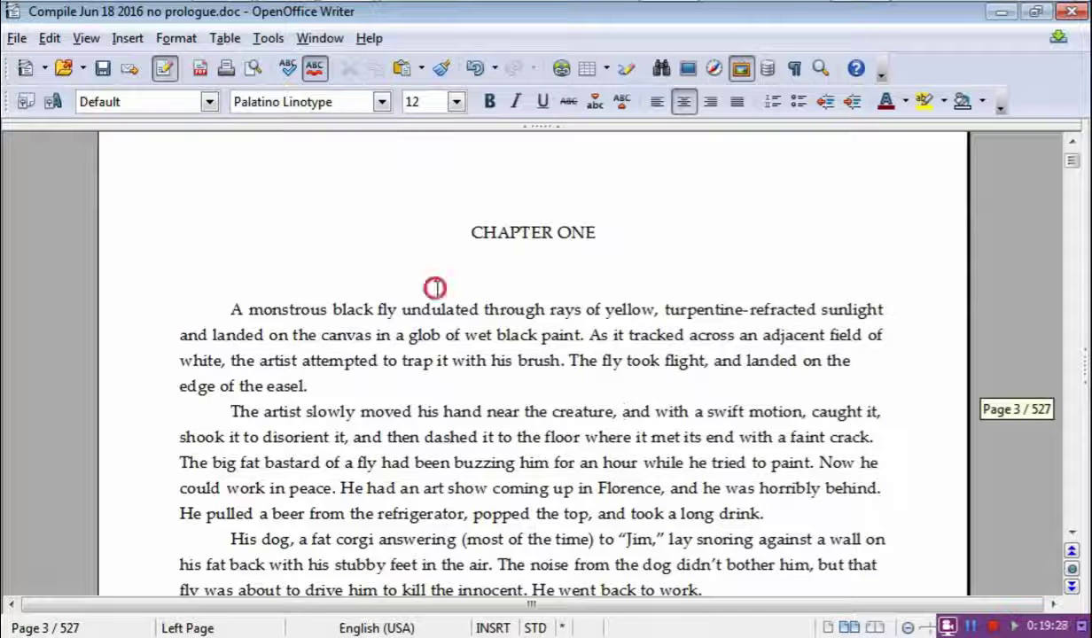
scroll(647, 279, up, 4)
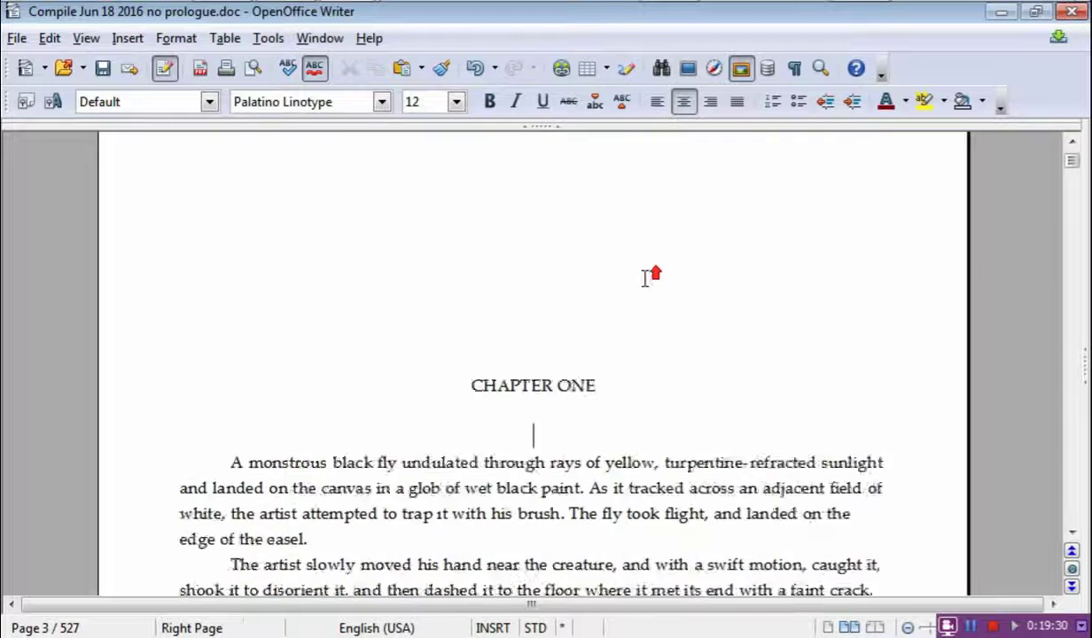
scroll(568, 403, down, 3)
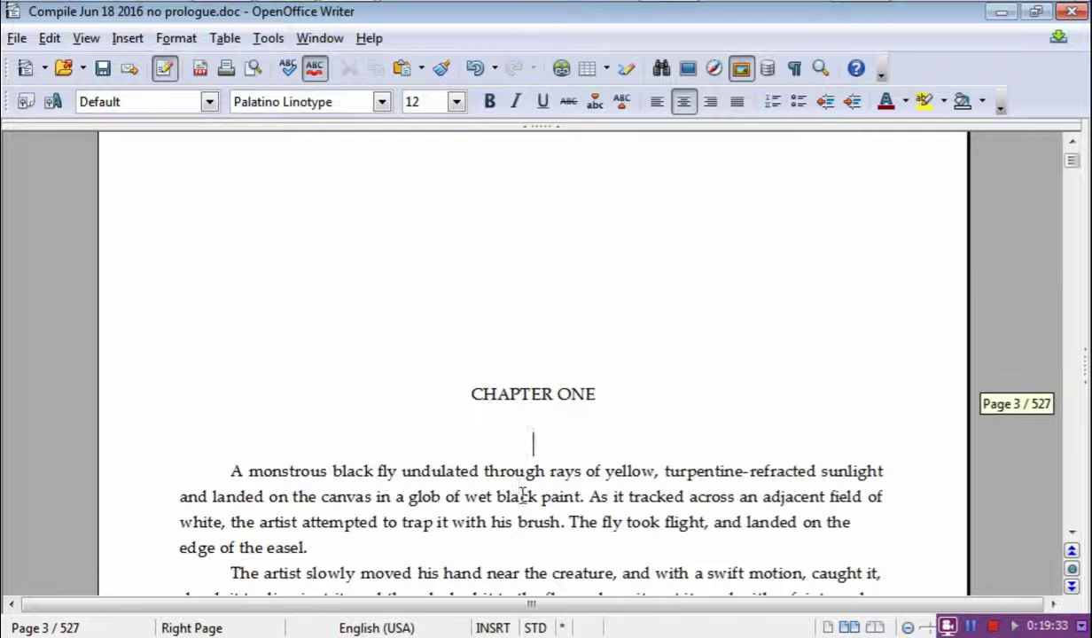
scroll(532, 424, up, 3)
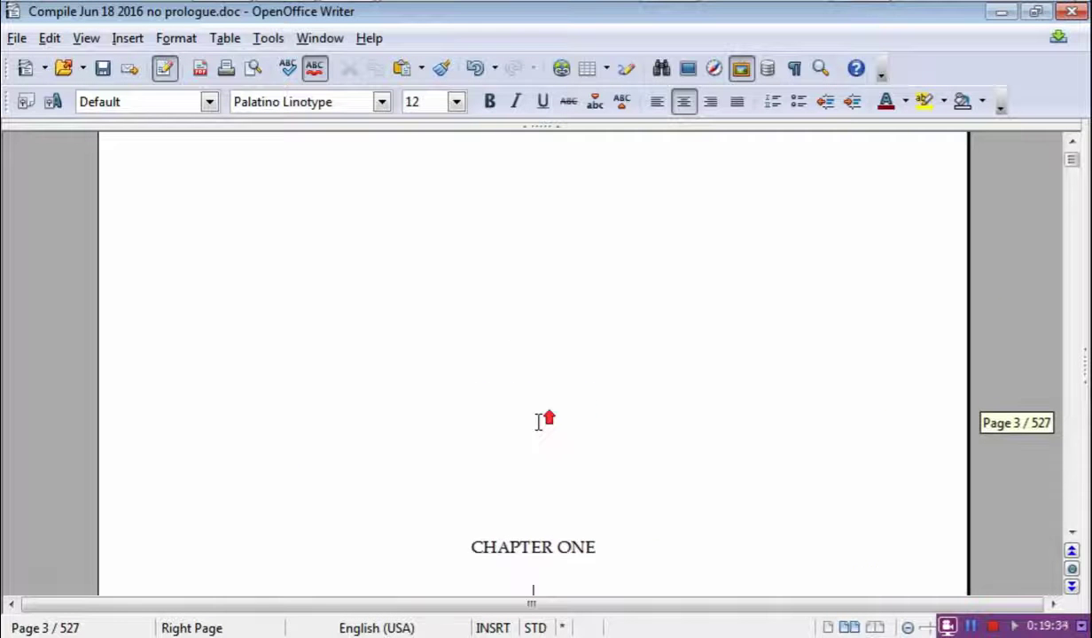
scroll(537, 434, down, 3)
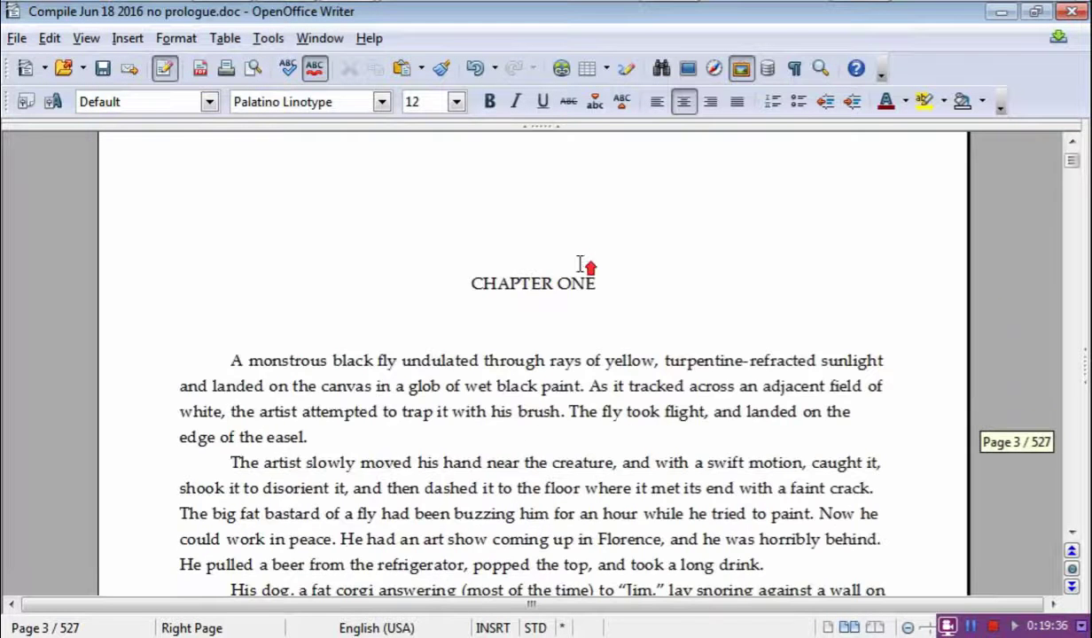
scroll(581, 266, up, 5)
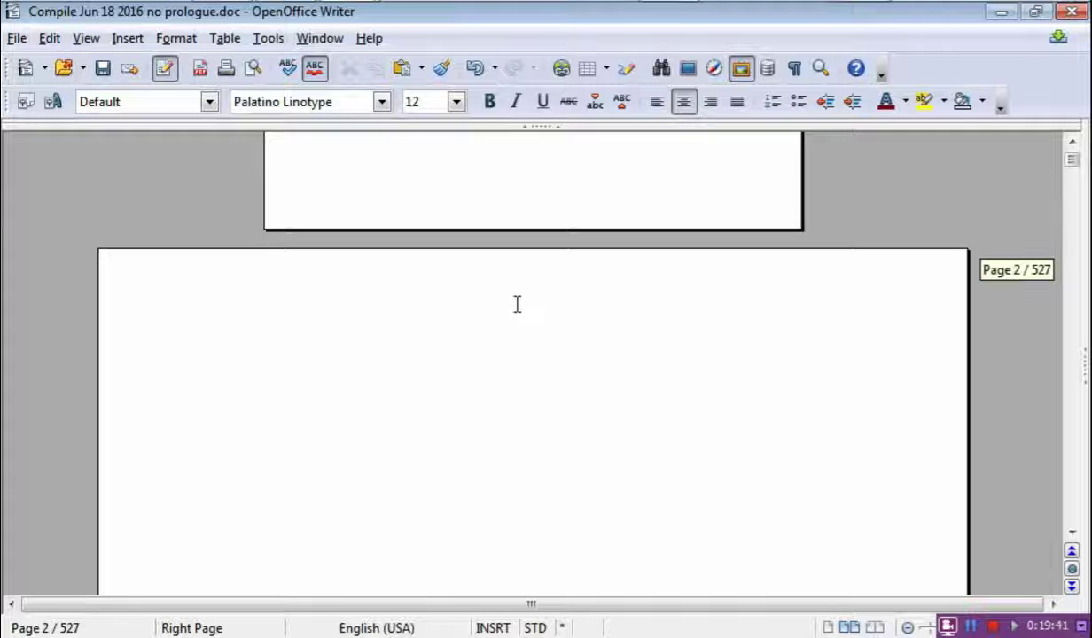
scroll(519, 306, down, 4)
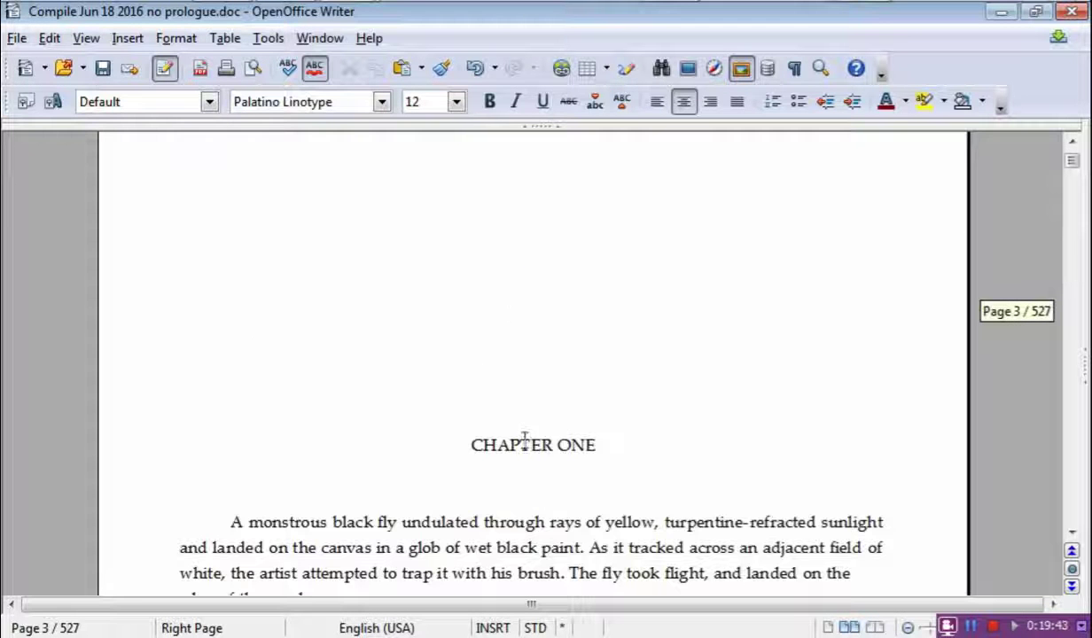
scroll(532, 433, up, 5)
click(430, 281)
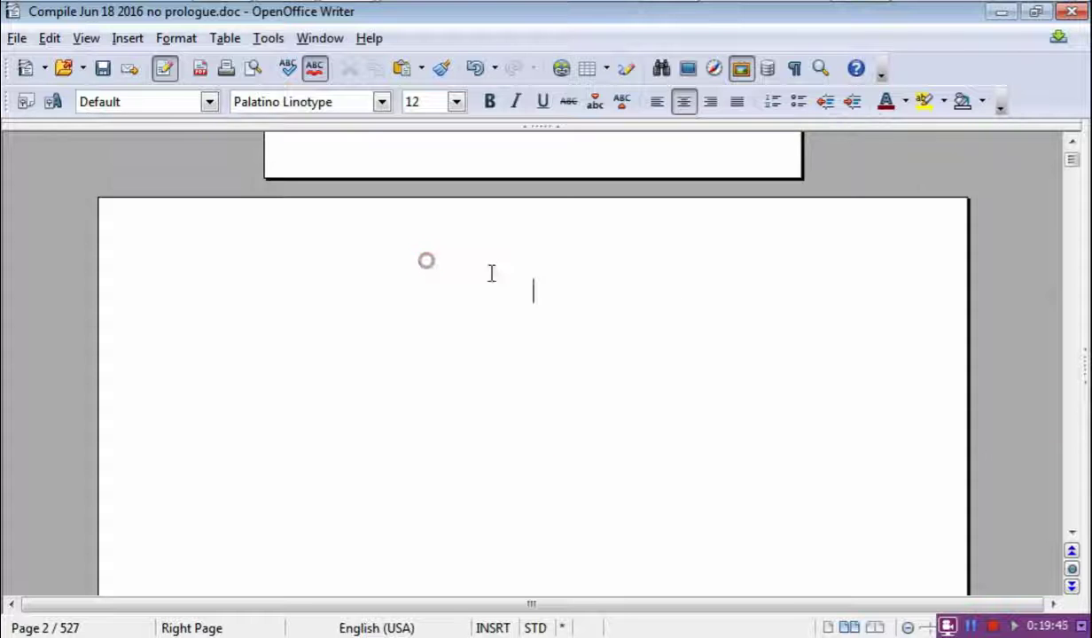
Try to apply the First Page style to the wide blank page before CHAPTER ONE.
scroll(678, 298, up, 3)
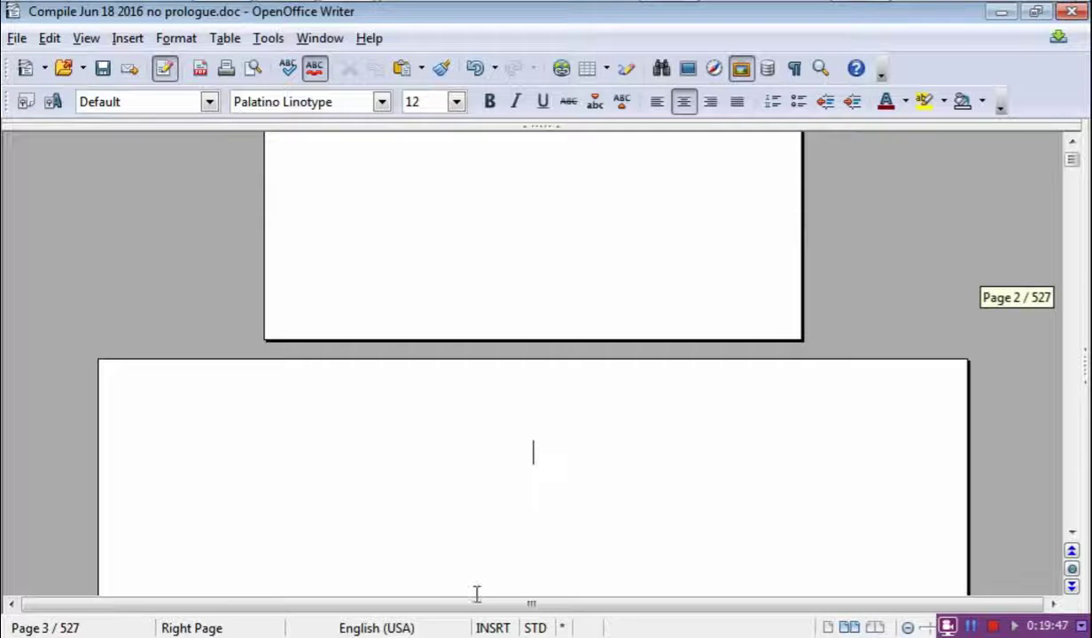
right_click(202, 628)
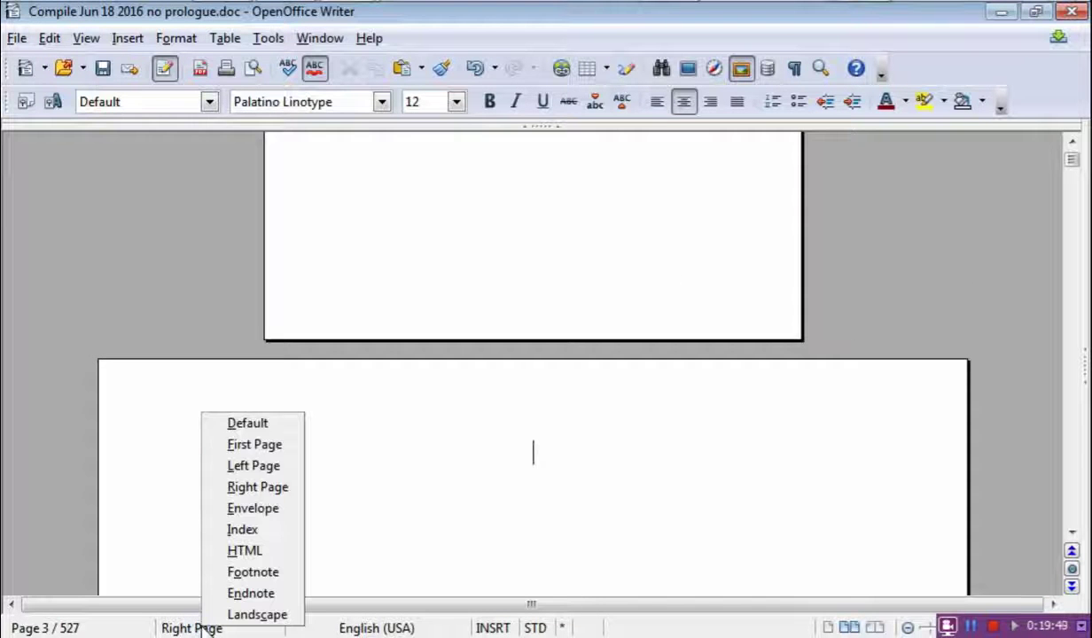
click(242, 448)
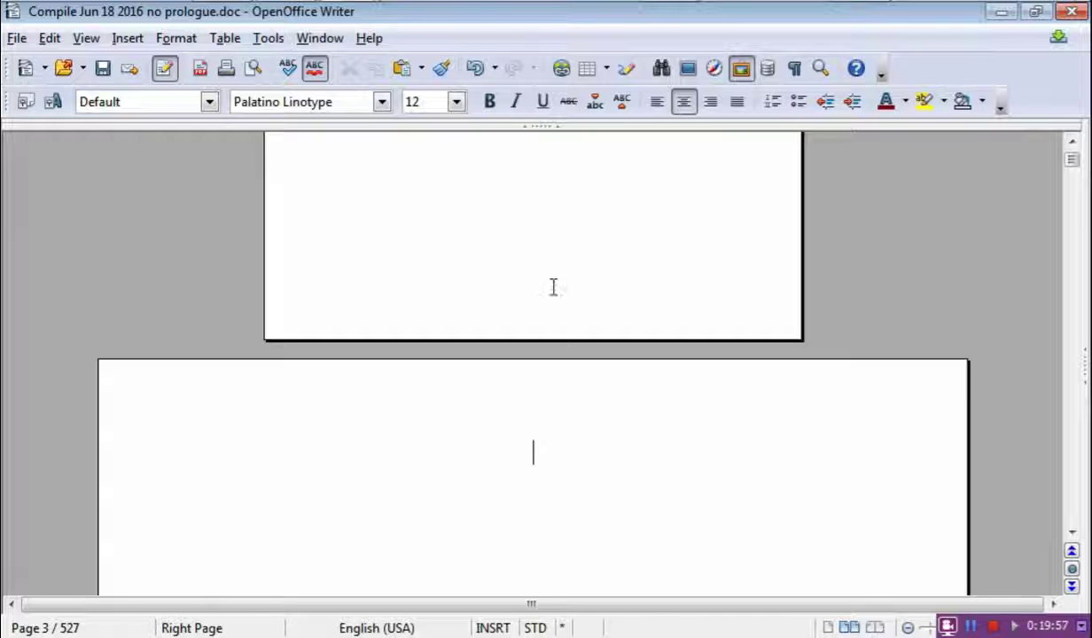
Remove the page break after PART 1 to join it with CHAPTER ONE, and check the combined page.
scroll(556, 286, up, 10)
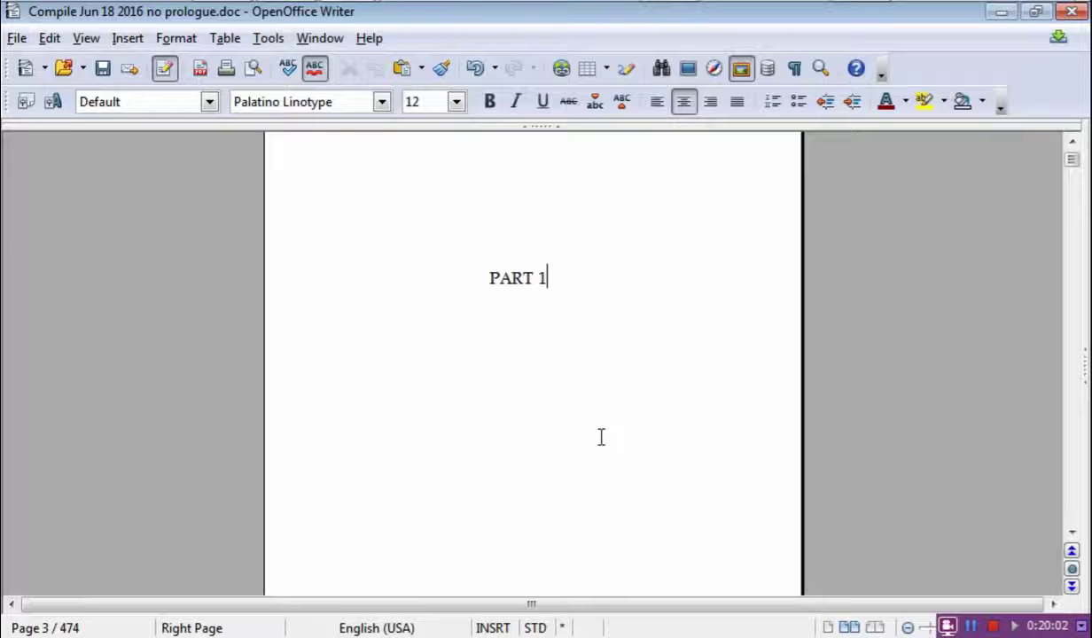
scroll(604, 436, down, 3)
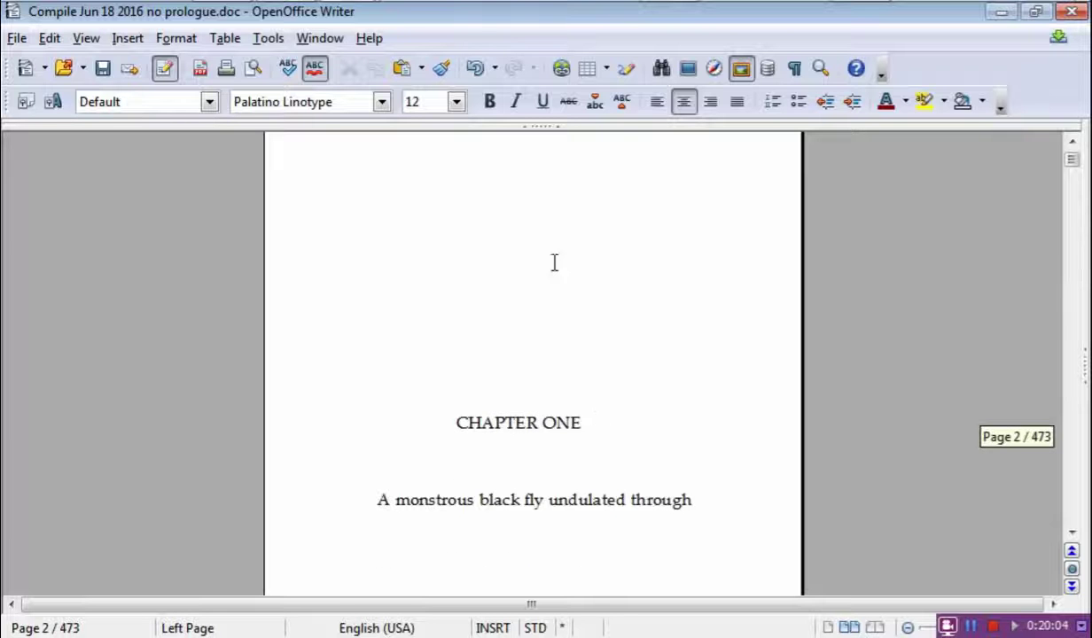
scroll(559, 266, up, 3)
scroll(608, 514, down, 2)
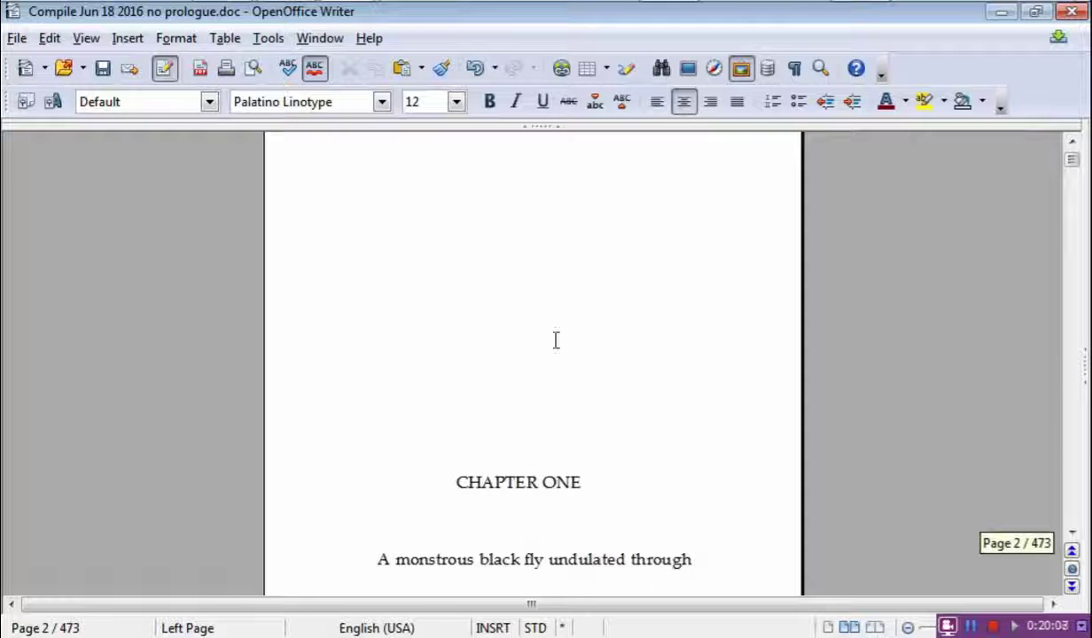
scroll(559, 319, up, 3)
scroll(559, 336, down, 5)
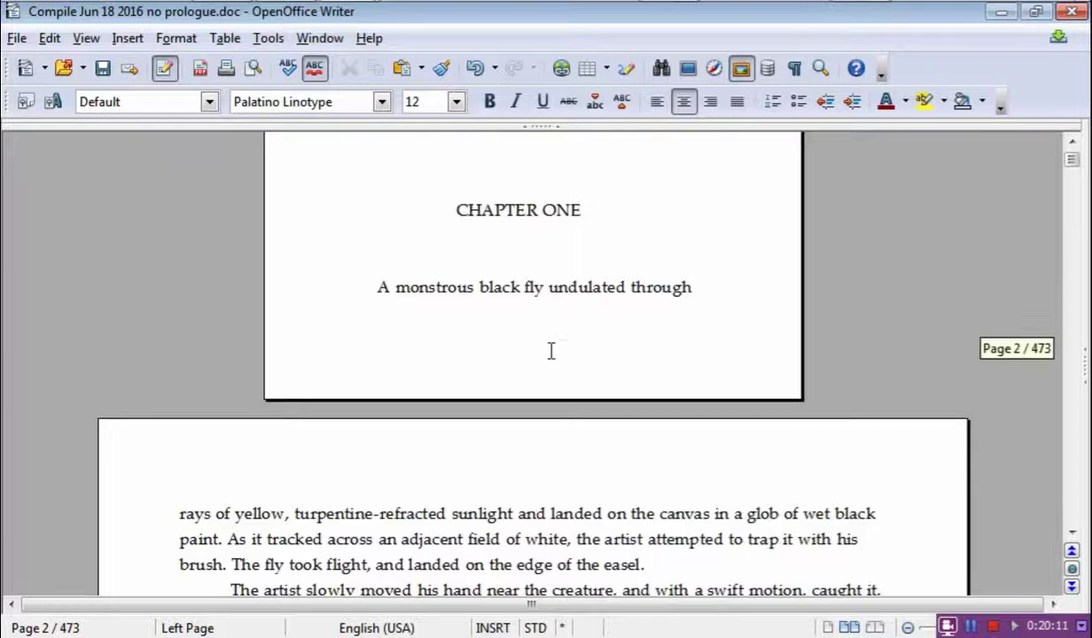
scroll(554, 349, up, 3)
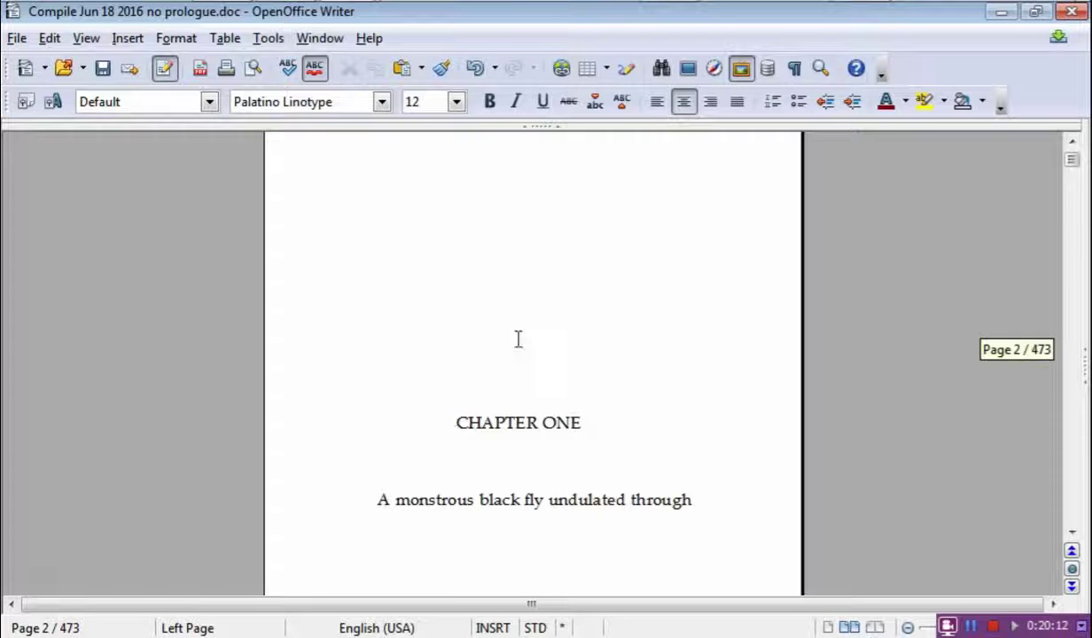
Insert a page break with the First Page style between PART 1 and CHAPTER ONE, without changing the page number.
scroll(518, 339, up, 3)
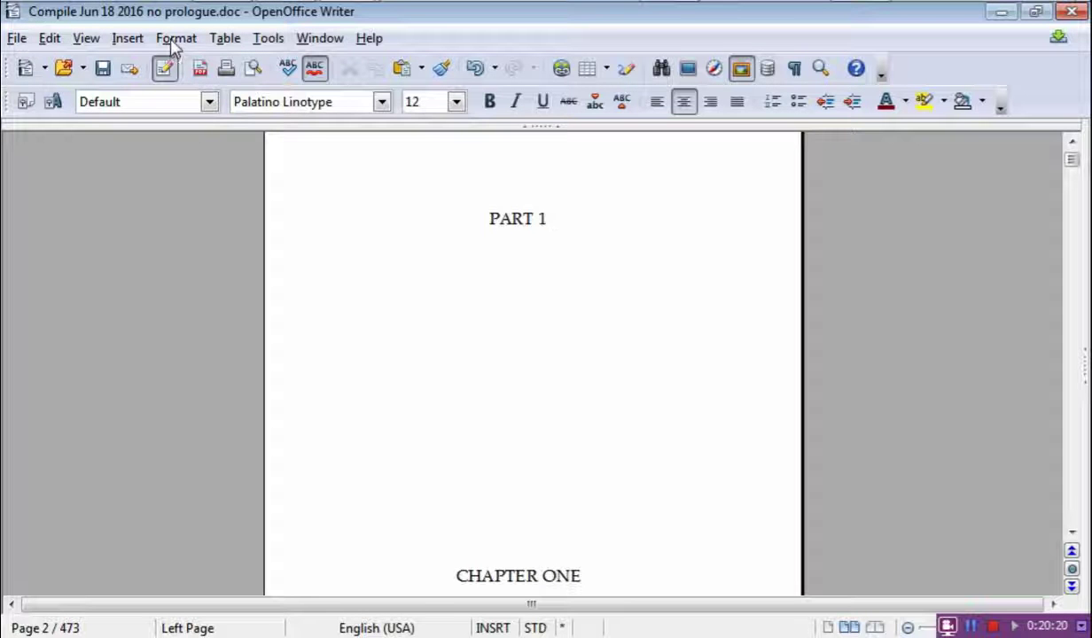
click(127, 40)
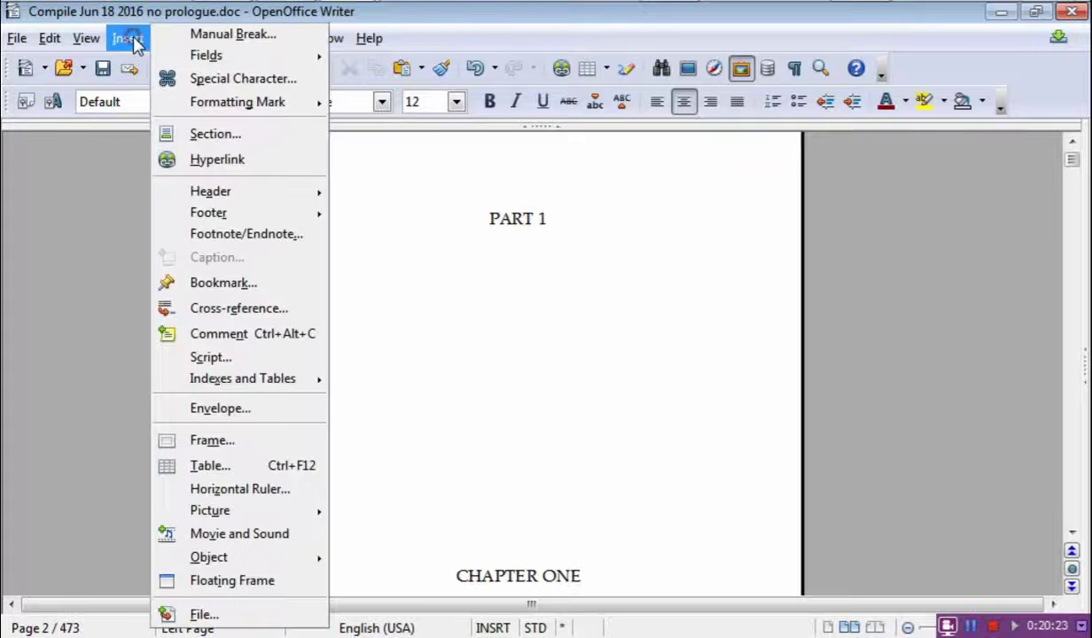
click(240, 36)
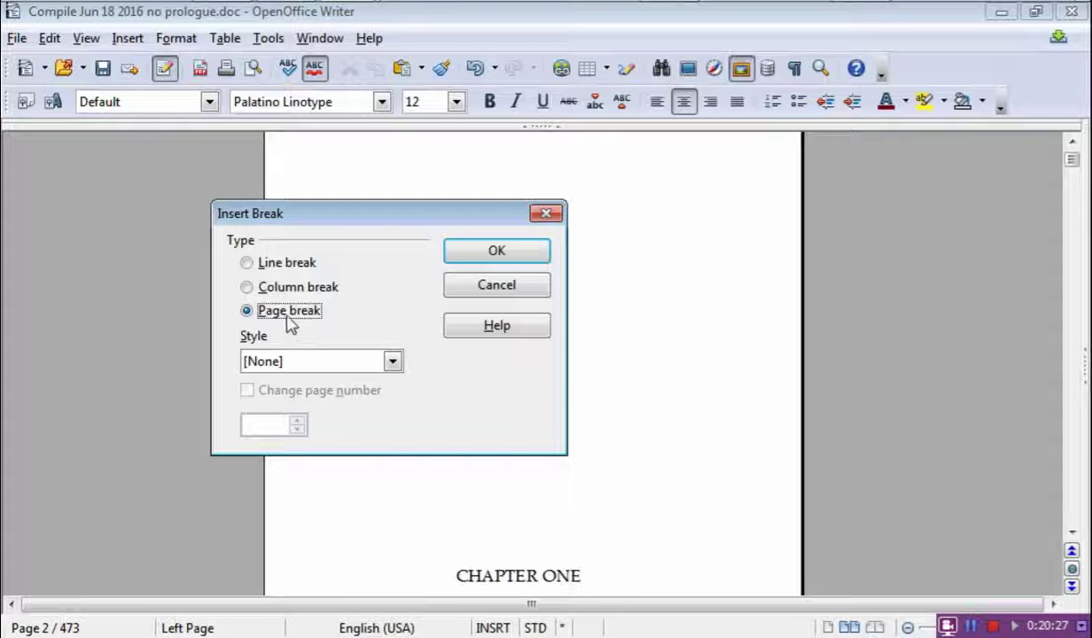
click(392, 362)
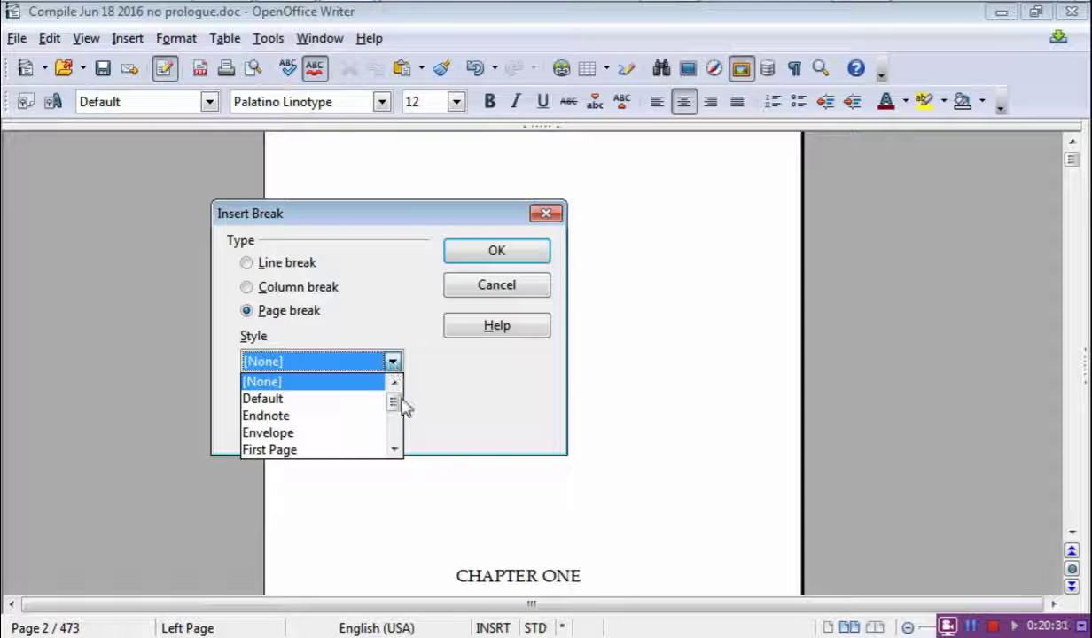
click(270, 450)
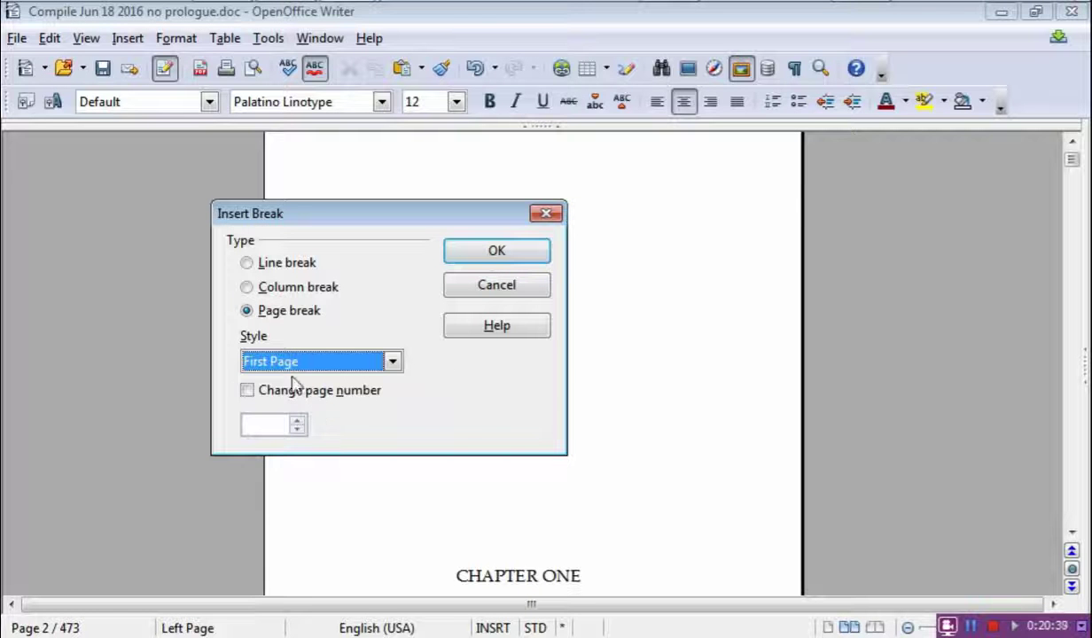
click(513, 256)
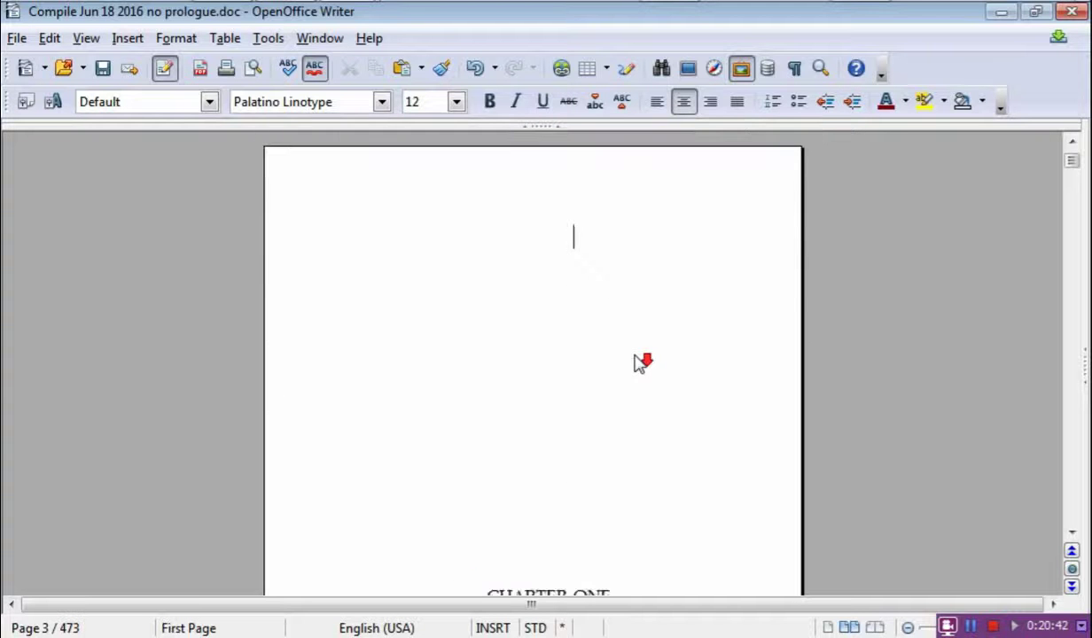
Examine the CHAPTER ONE page layout, and place the cursor on the following page to check its page style and margins.
scroll(641, 355, down, 5)
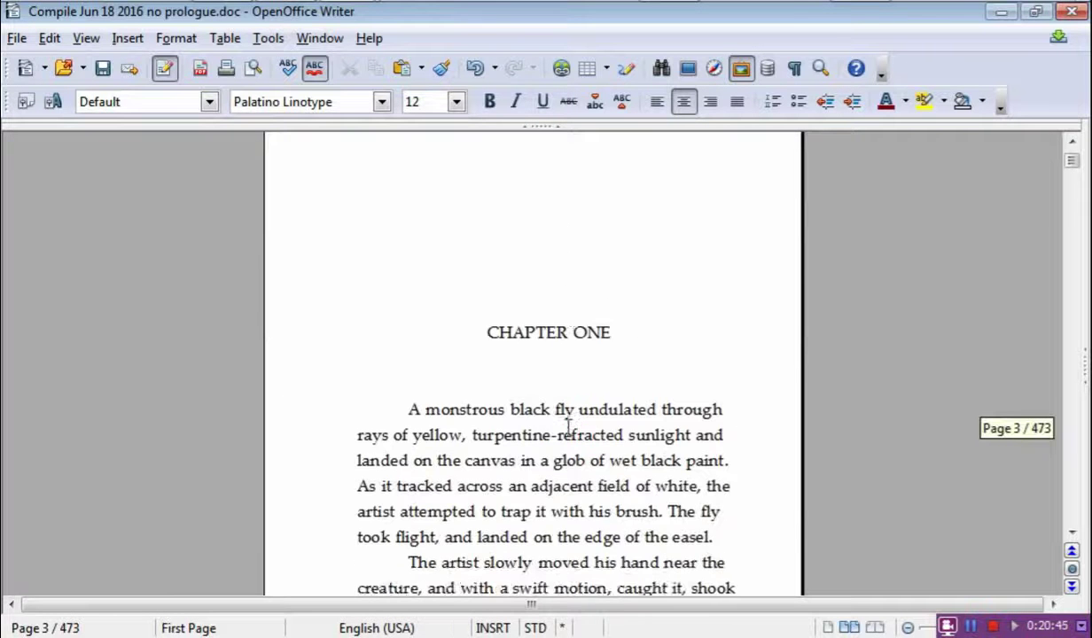
scroll(568, 426, down, 3)
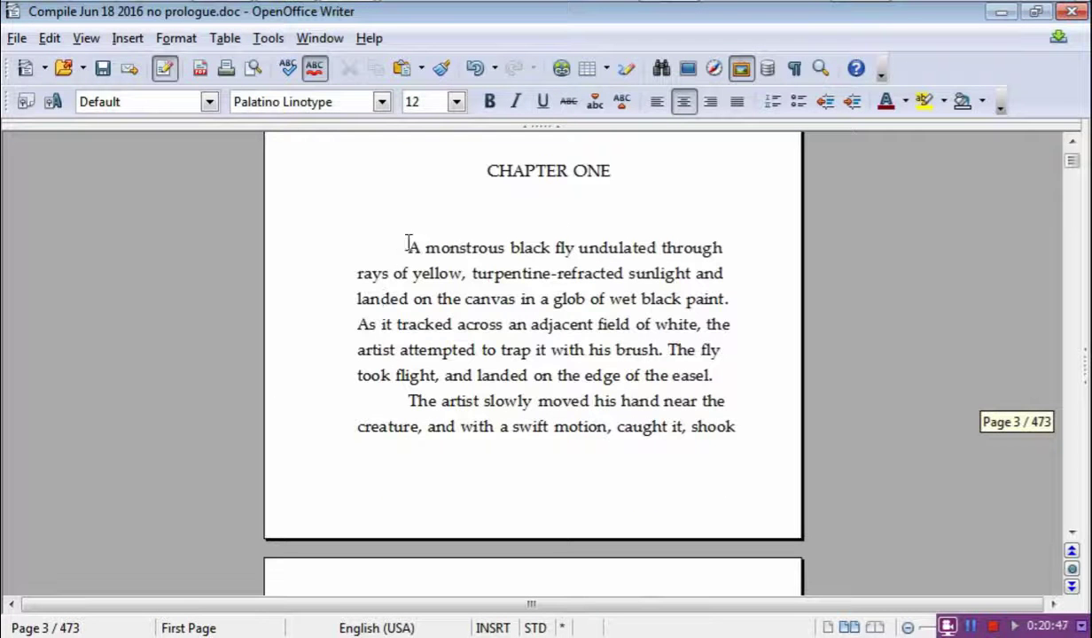
scroll(592, 258, up, 7)
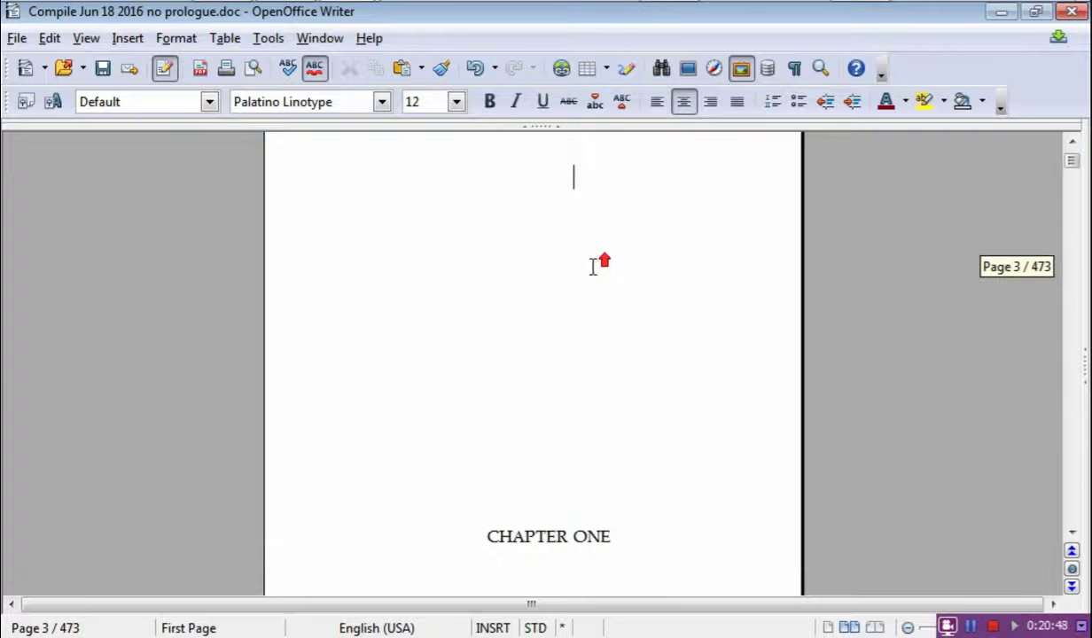
scroll(446, 187, down, 13)
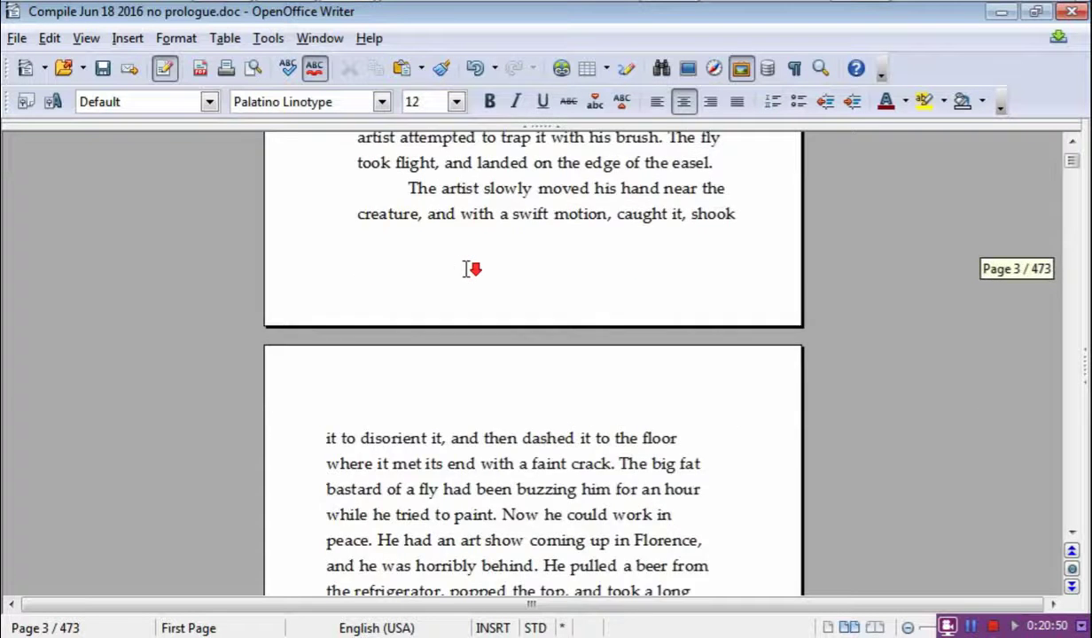
click(470, 387)
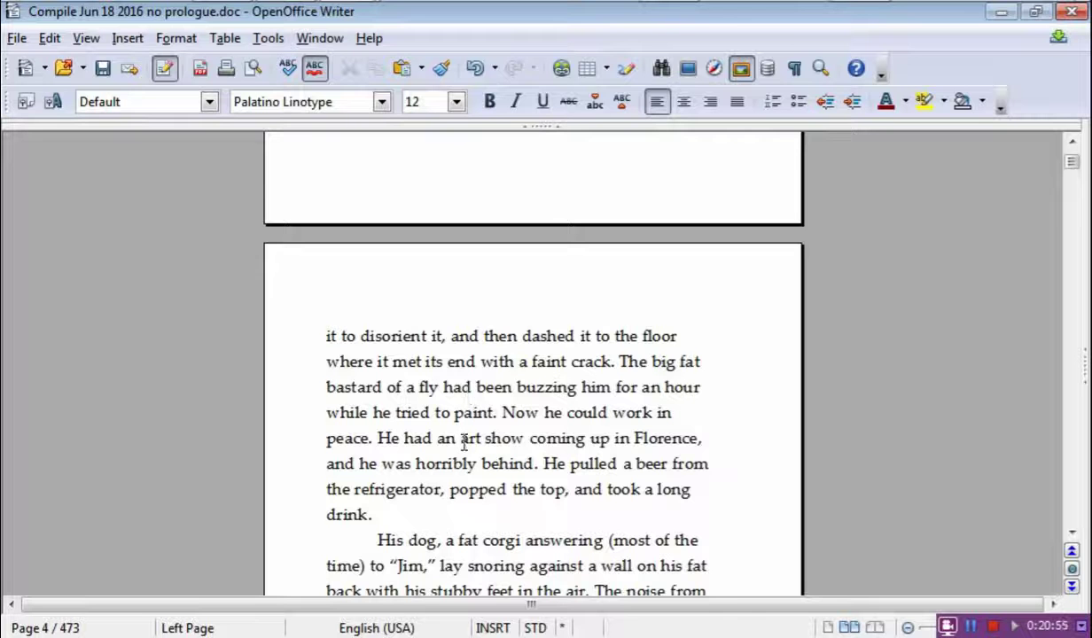
click(439, 266)
click(364, 266)
scroll(485, 383, down, 1)
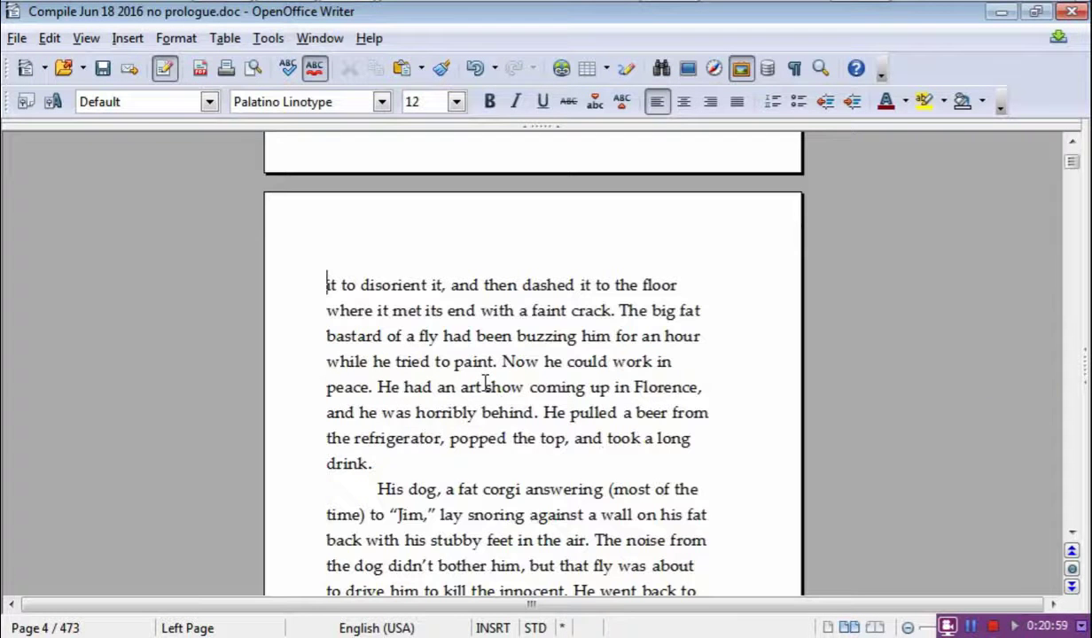